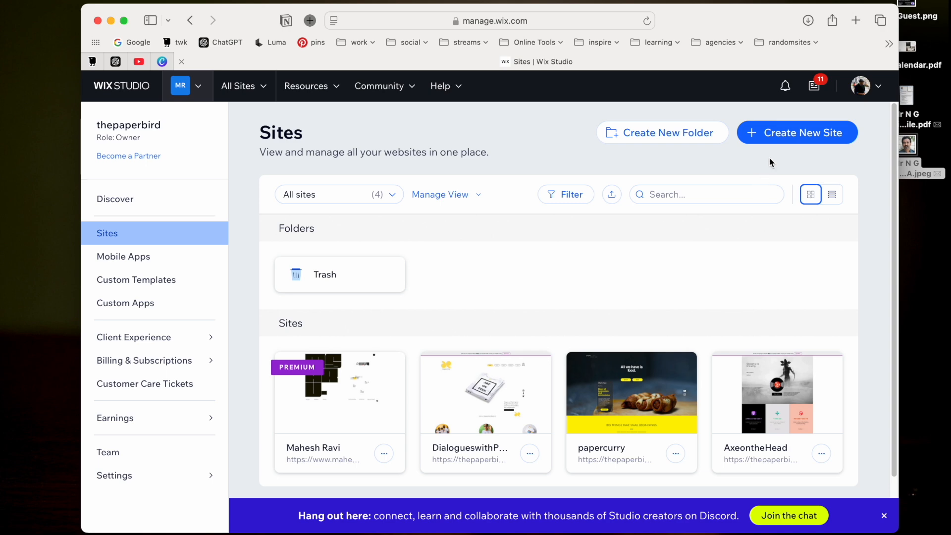
Step: Create a new site and check its blank home page at the tablet, mobile and desktop breakpoints
left_click(773, 134)
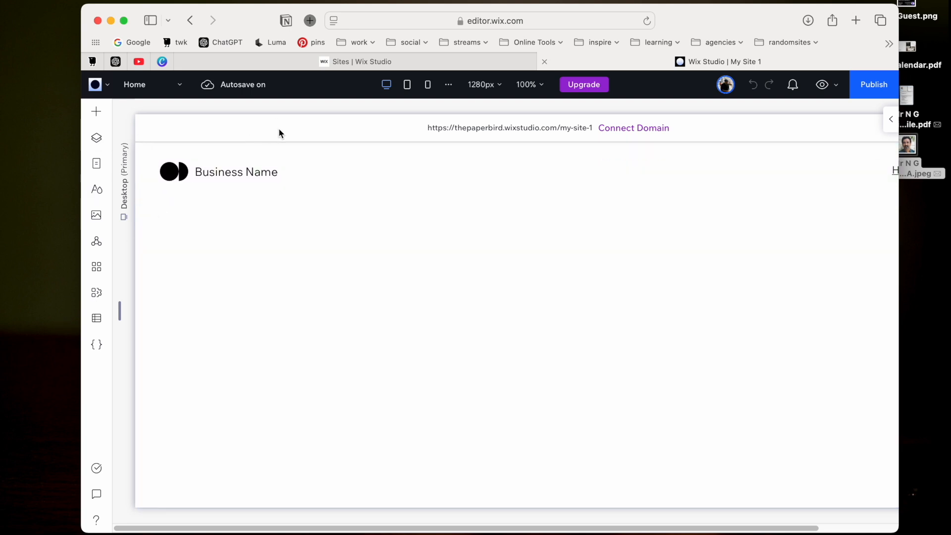
left_click(406, 85)
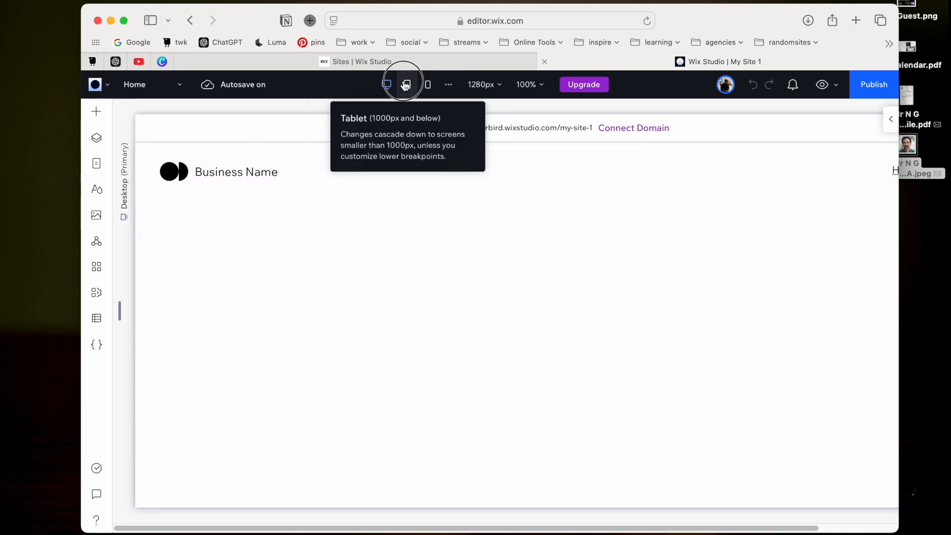
left_click(428, 85)
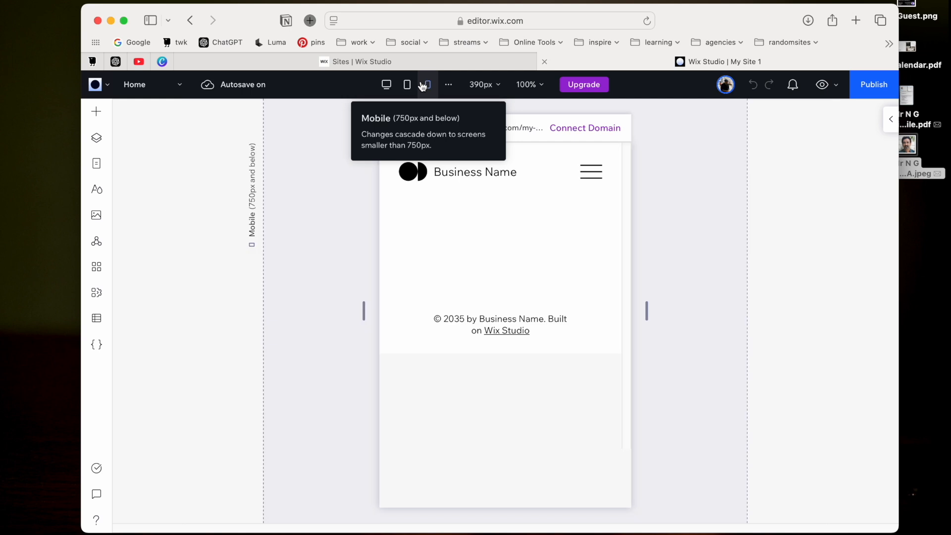
left_click(408, 86)
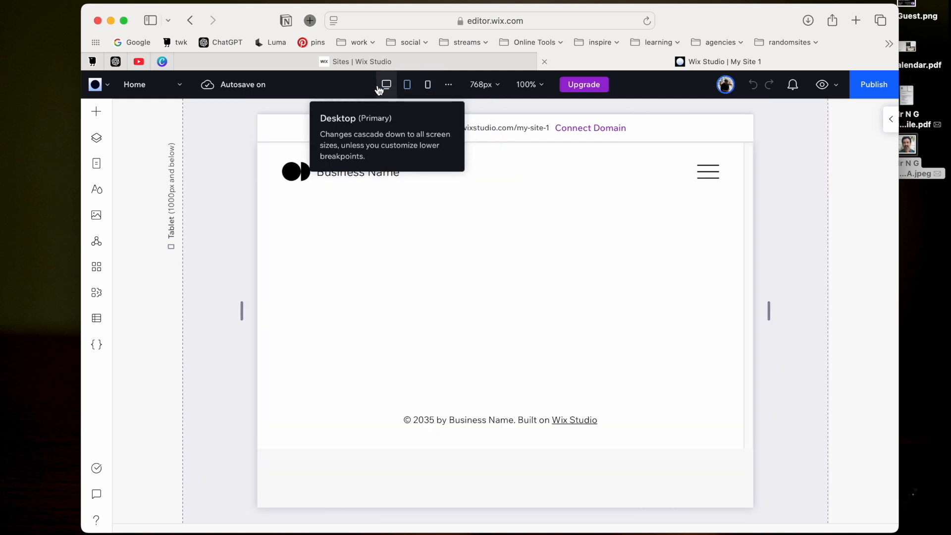
left_click(385, 86)
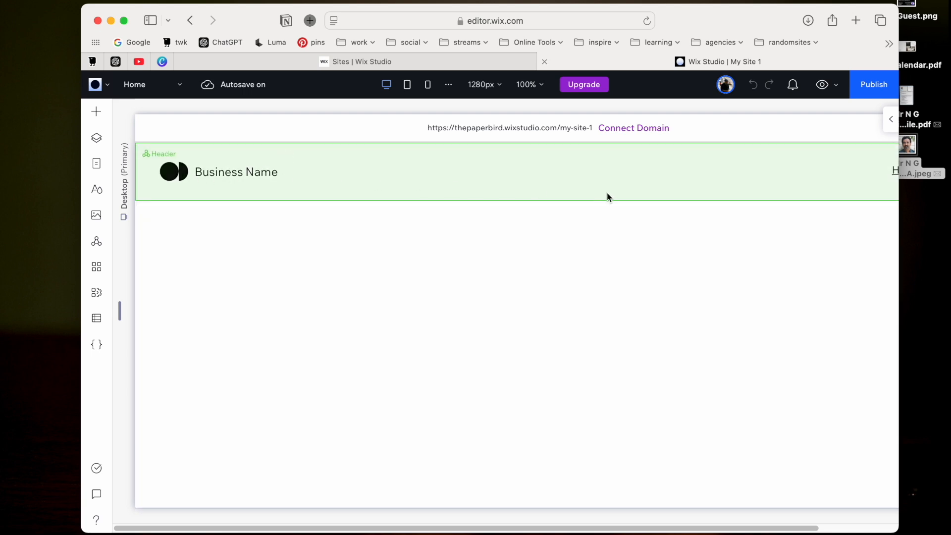
Step: Set the header's scroll effect to Freeze and apply the Cards layout to it
left_click(239, 174)
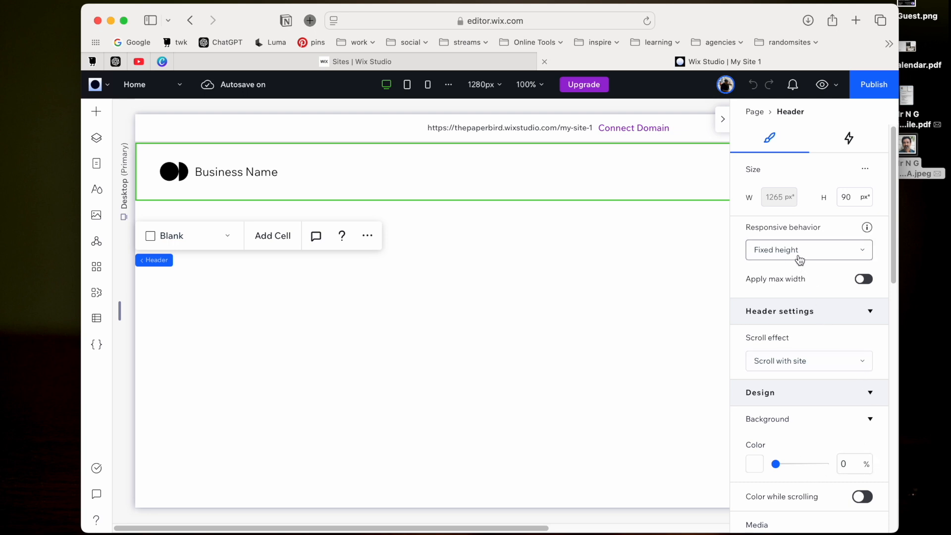
scroll(800, 275, "down", 1)
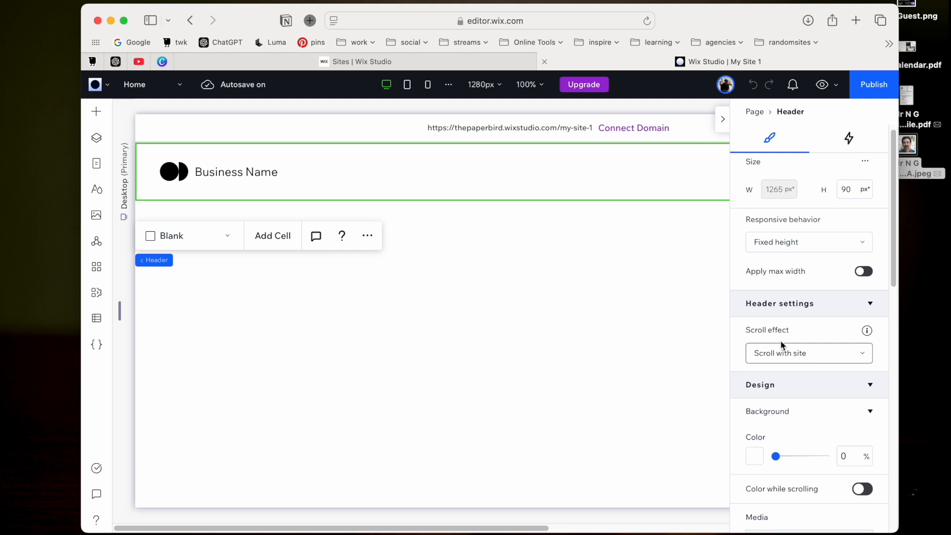
scroll(485, 284, "down", 2)
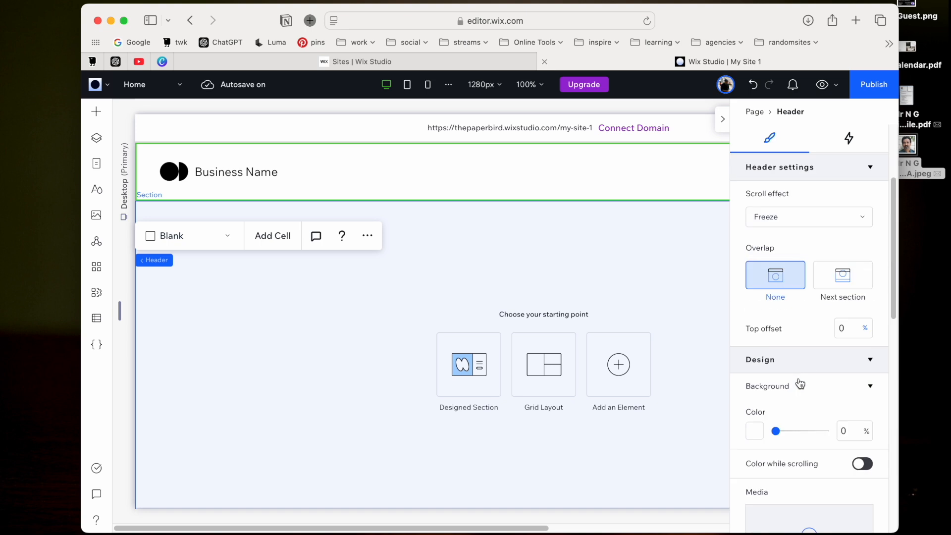
scroll(800, 384, "up", 3)
scroll(800, 383, "down", 10)
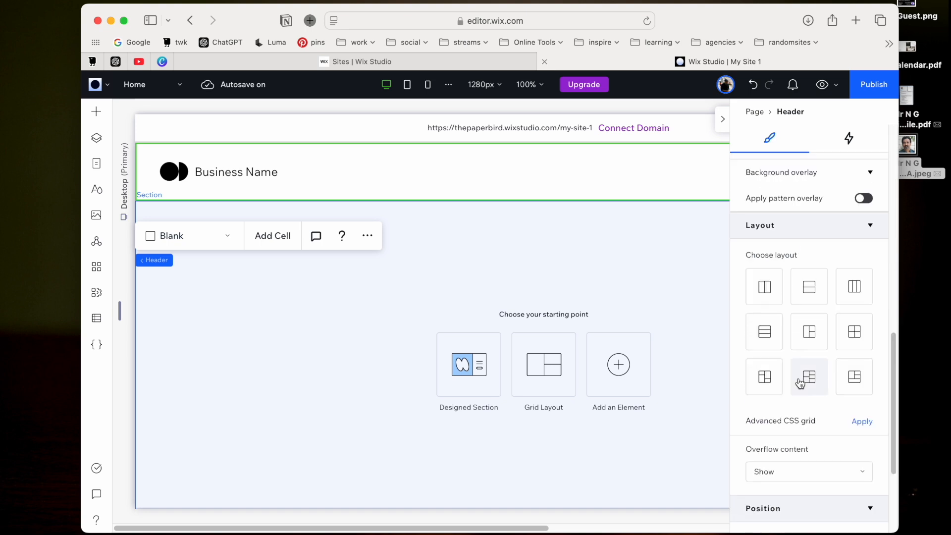
left_click(776, 345)
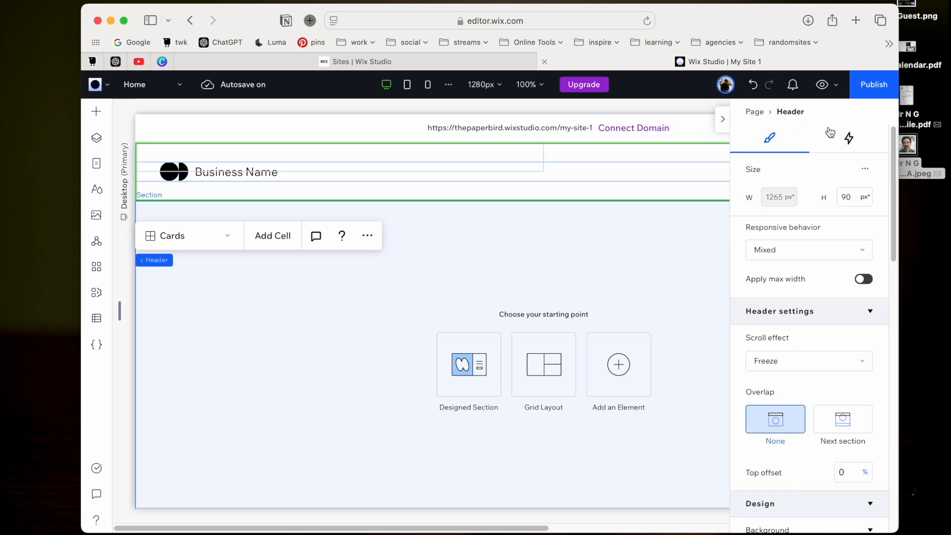
left_click(832, 142)
left_click(768, 145)
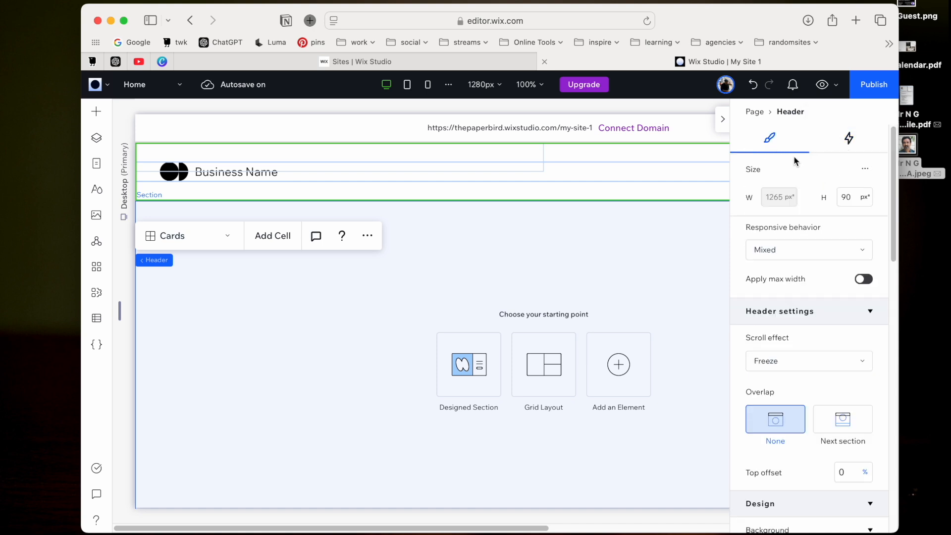
left_click(850, 137)
Step: Replace the business name text in the header with "Design0223"
left_click(270, 186)
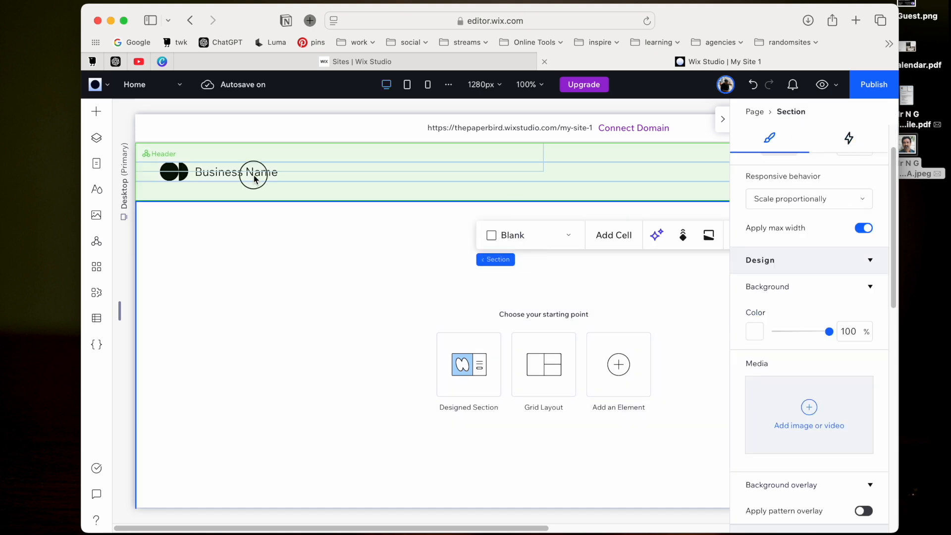
left_click(254, 174)
left_click(252, 175)
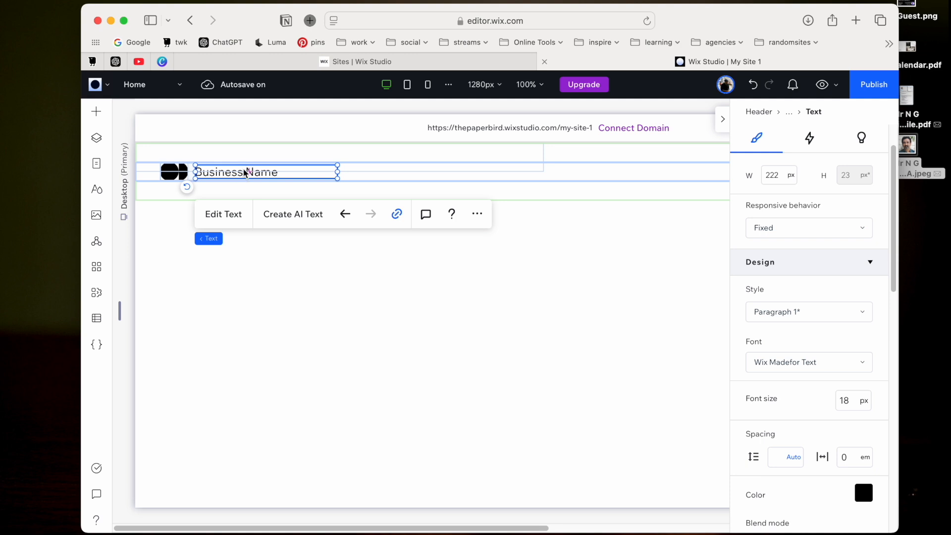
left_click(245, 171)
left_click(254, 185)
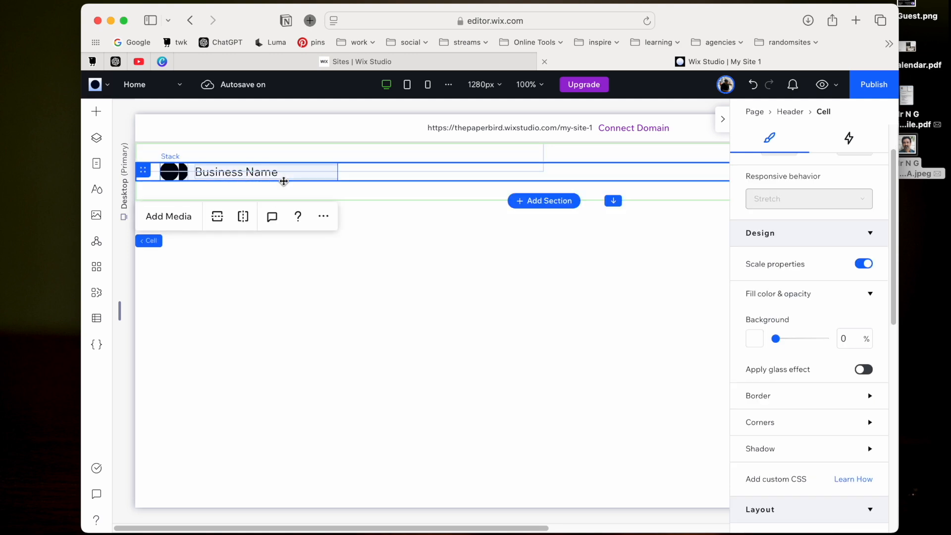
left_click(282, 181)
left_click(263, 175)
double_click(264, 175)
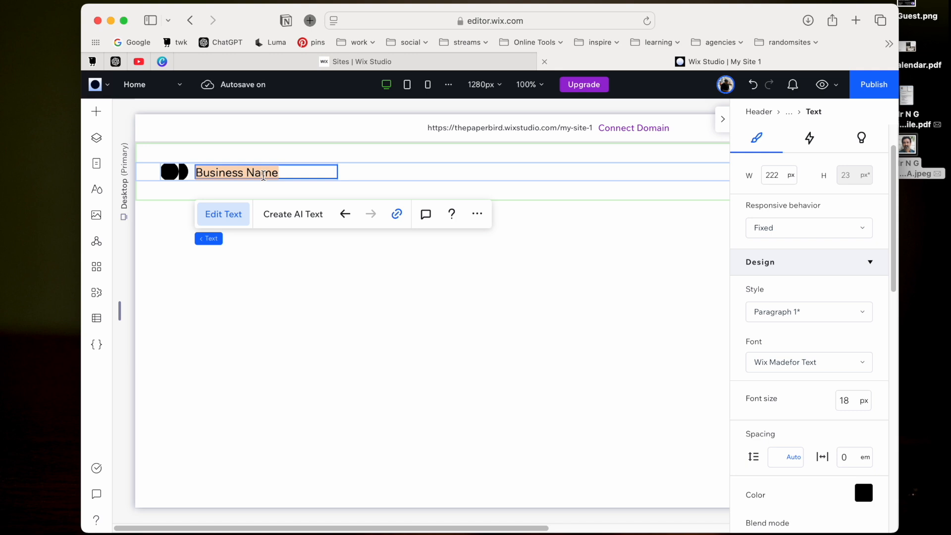
type("Desgin")
key("BackSpace")
key("BackSpace")
key("BackSpace")
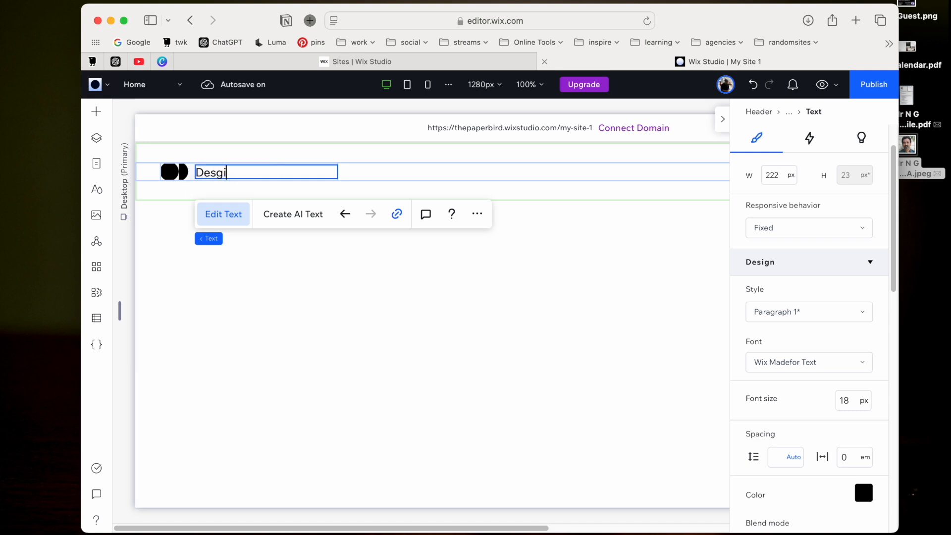
type("ign0223")
left_click(268, 295)
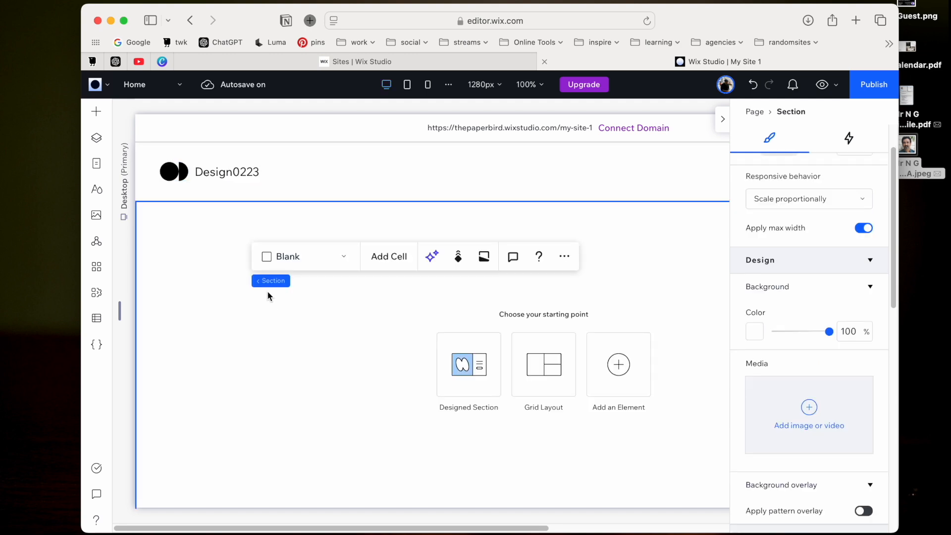
Step: Start replacing the header logo's vector art and search the Wix media library for "design"
left_click(174, 178)
left_click(175, 178)
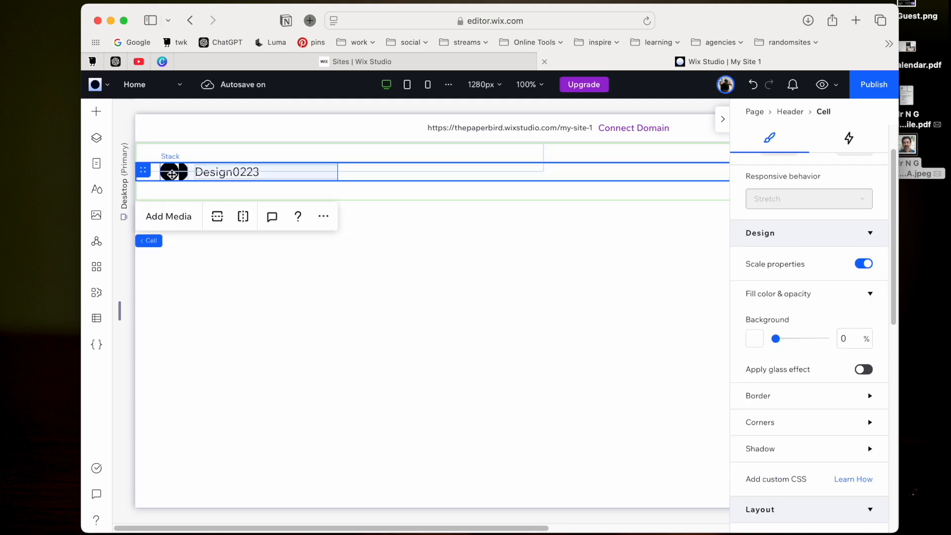
left_click(174, 177)
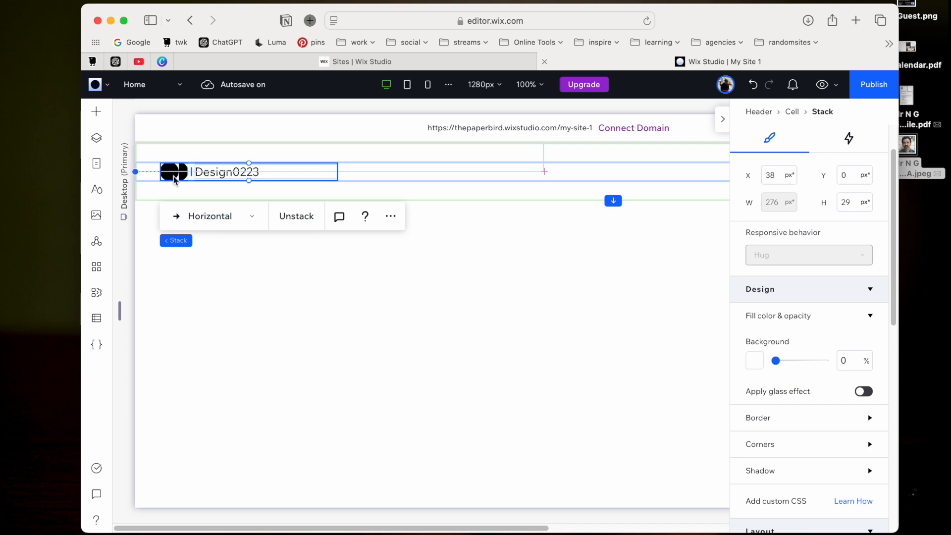
left_click(173, 173)
left_click(198, 231)
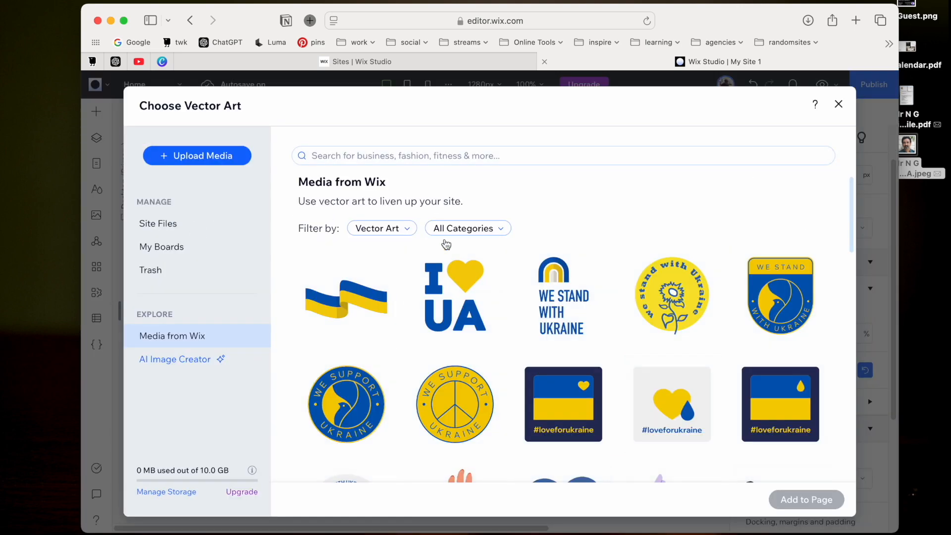
scroll(445, 245, "down", 5)
left_click(428, 157)
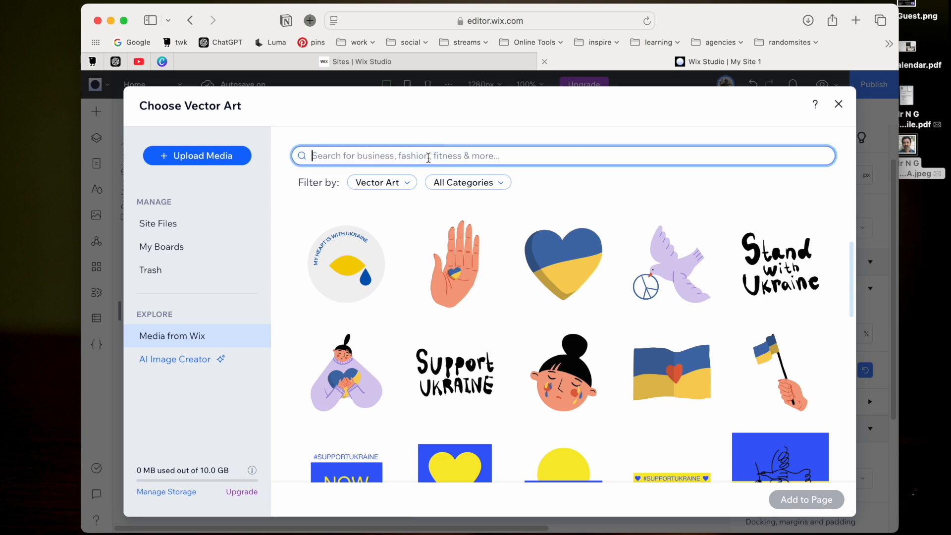
type("design")
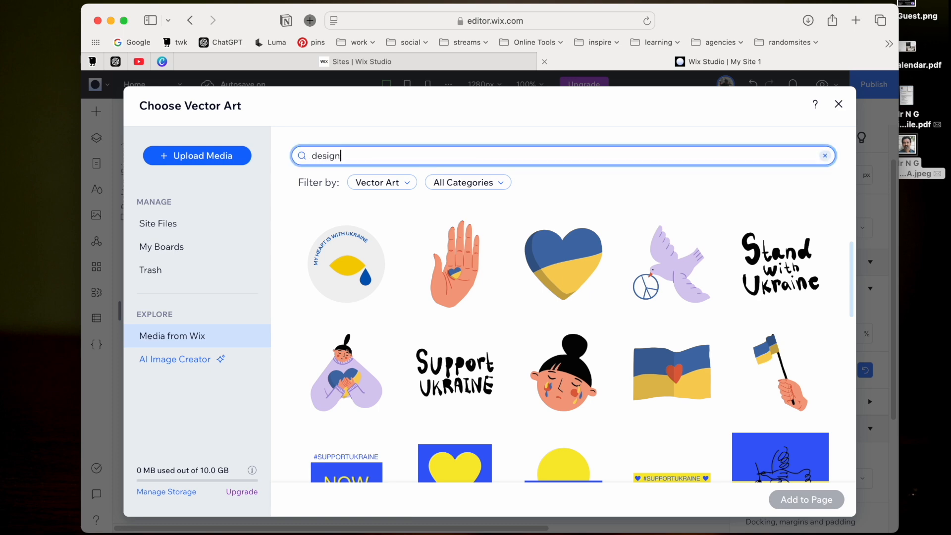
key("Return")
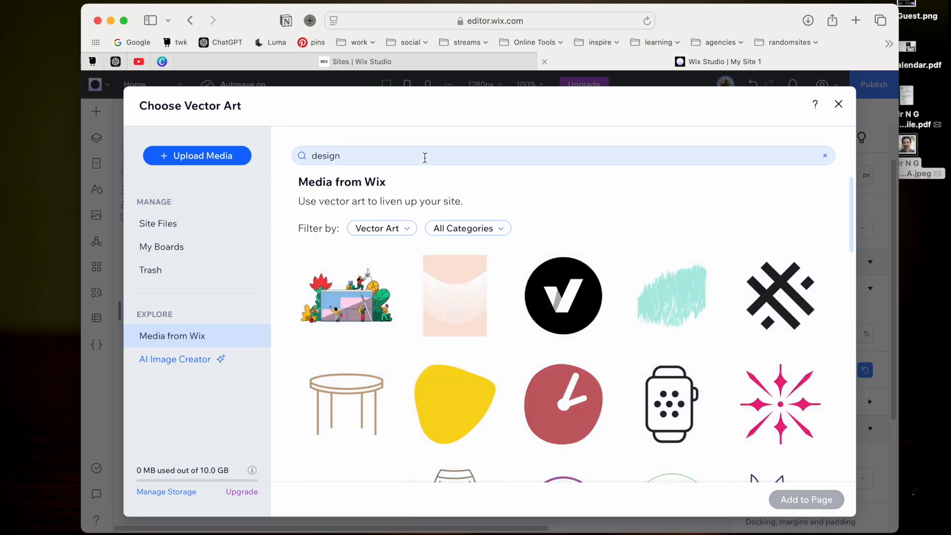
Step: Use the Parallel Lines vector art as the header logo
scroll(547, 263, "down", 2)
scroll(547, 262, "down", 7)
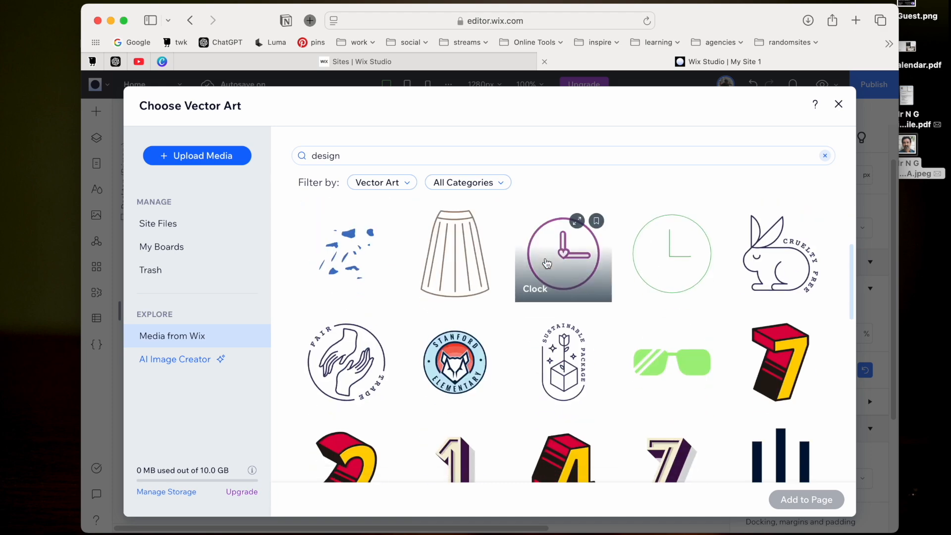
scroll(547, 262, "down", 2)
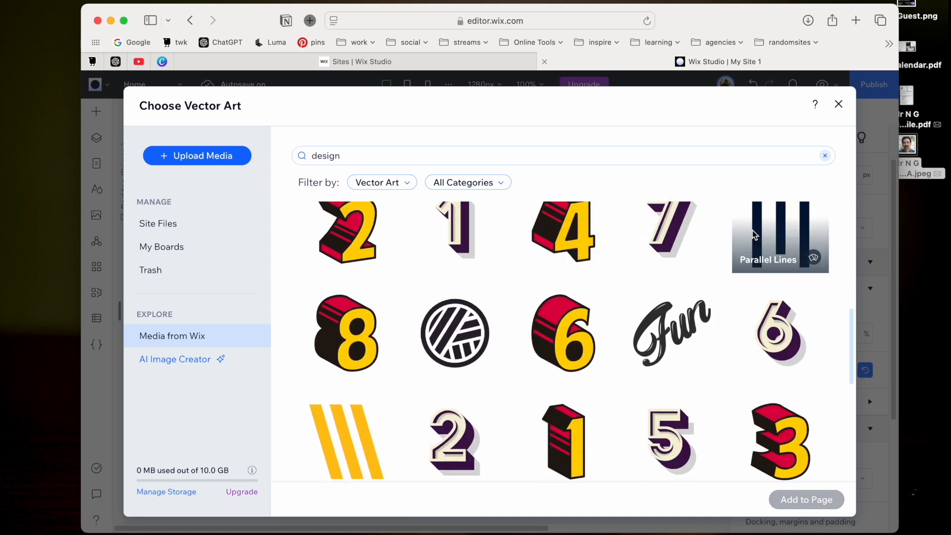
left_click(802, 257)
left_click(806, 500)
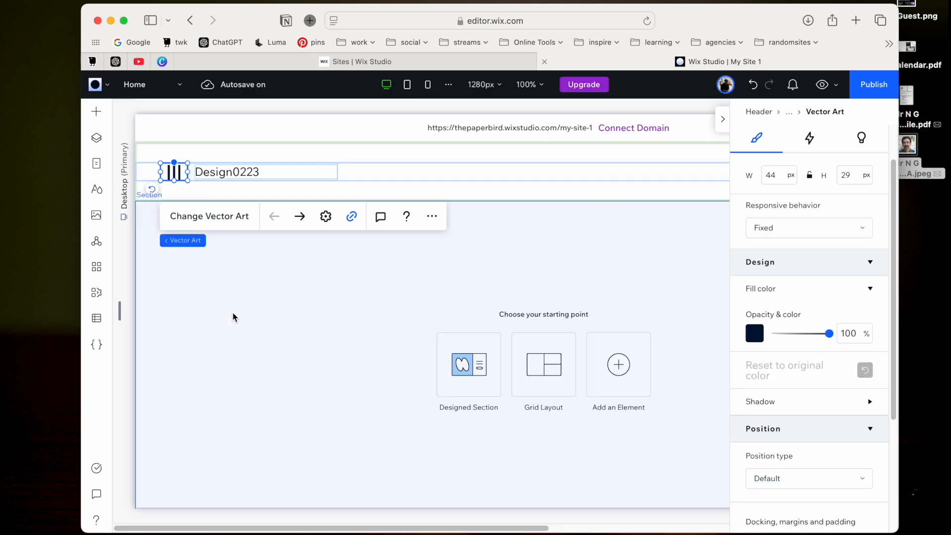
left_click(234, 317)
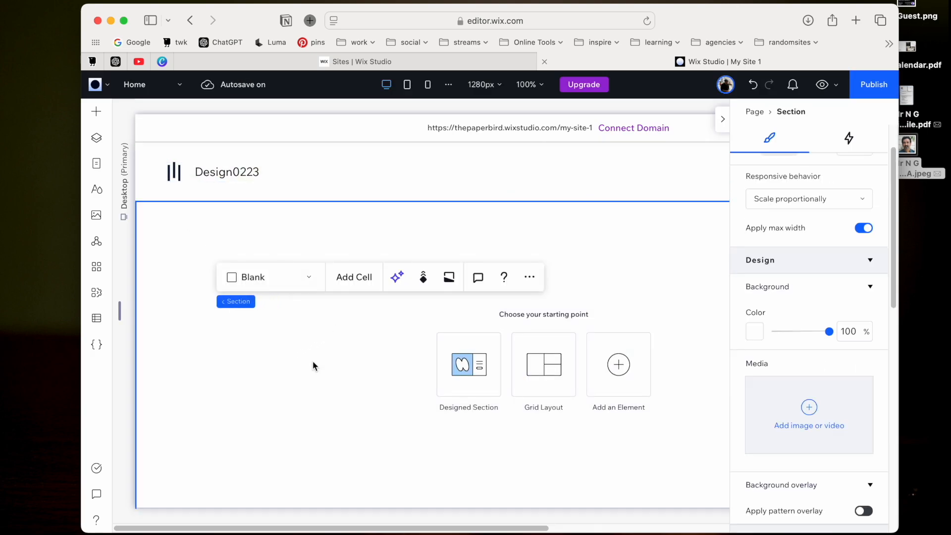
Step: Fill the empty page section with the "Fashion for the Bold of Heart" designed Welcome section
left_click(396, 197)
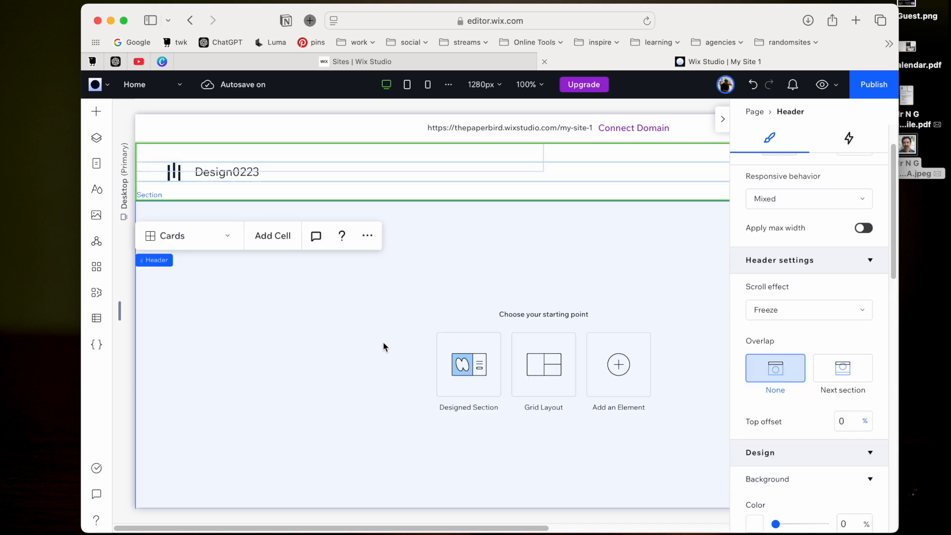
left_click(384, 346)
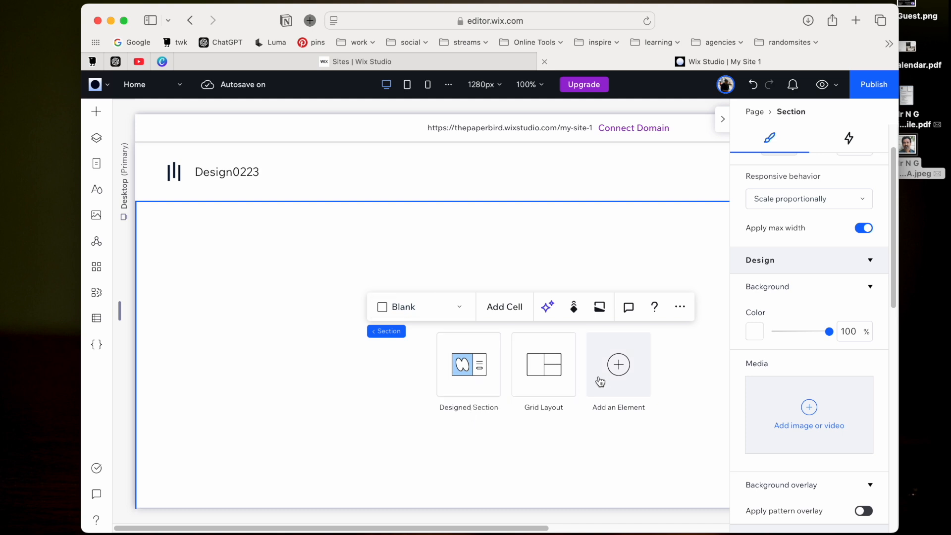
left_click(455, 359)
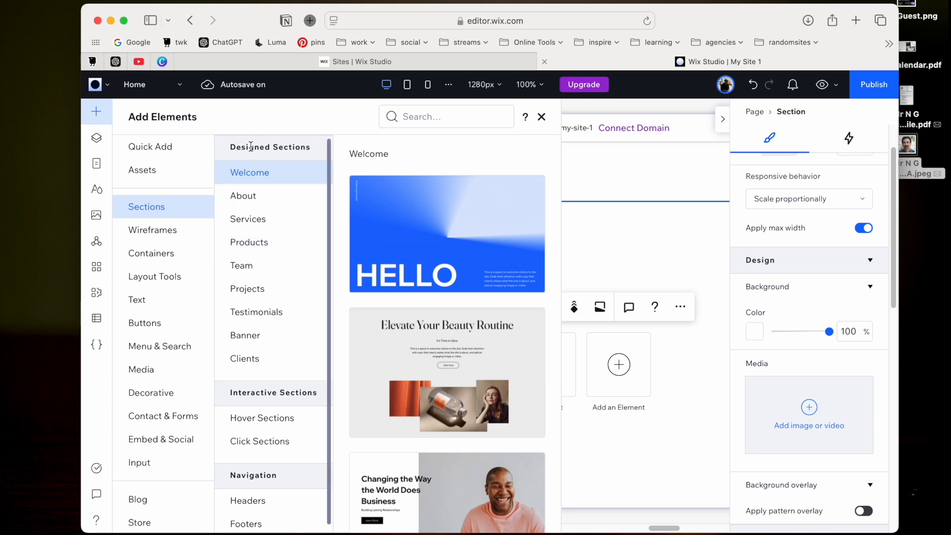
scroll(406, 227, "down", 6)
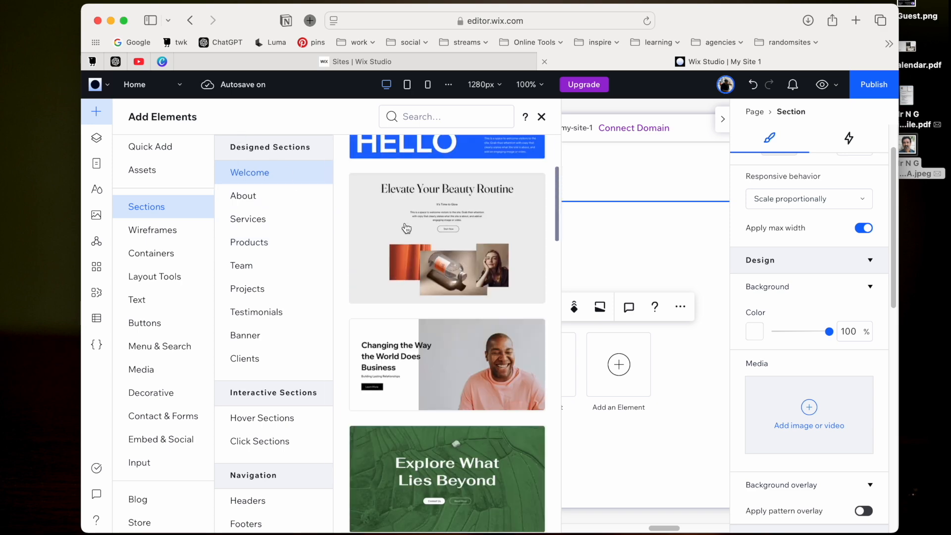
scroll(406, 228, "down", 7)
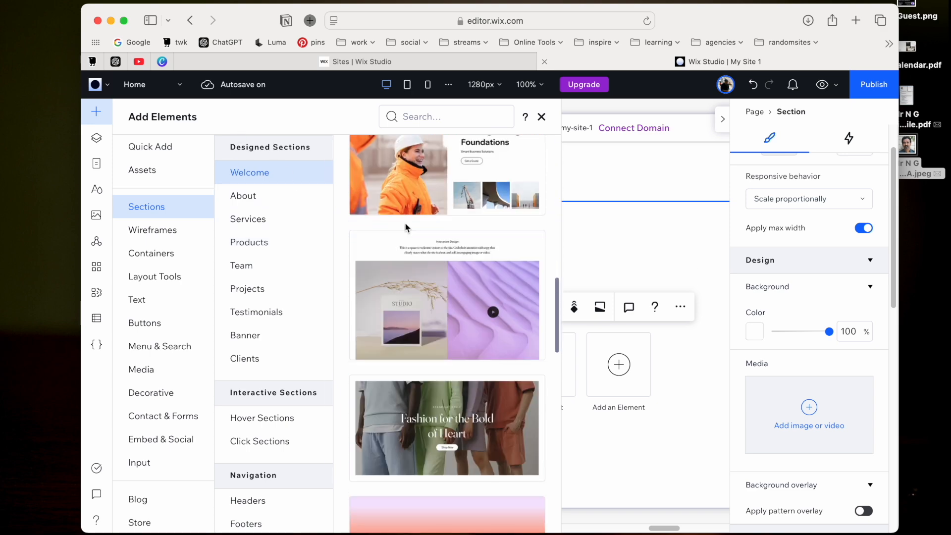
scroll(405, 227, "up", 4)
scroll(406, 228, "down", 7)
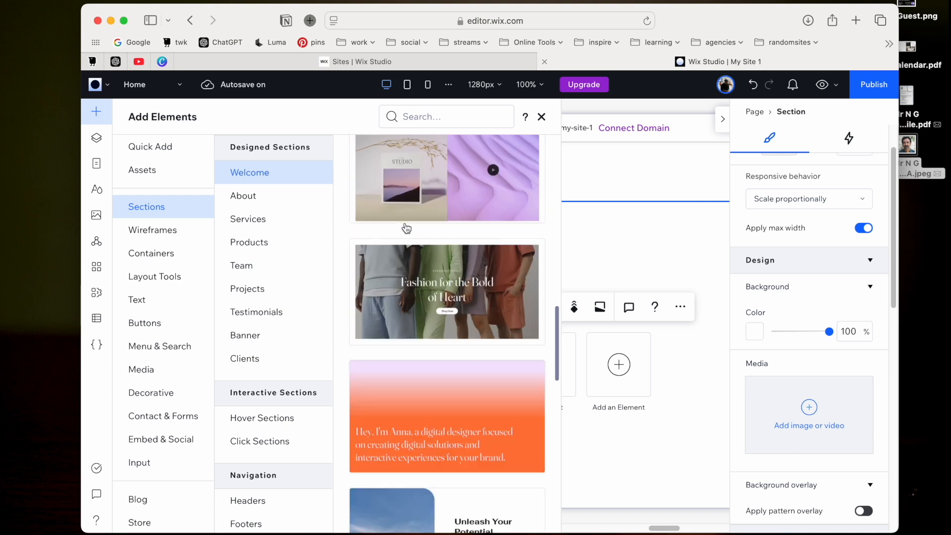
left_click(405, 295)
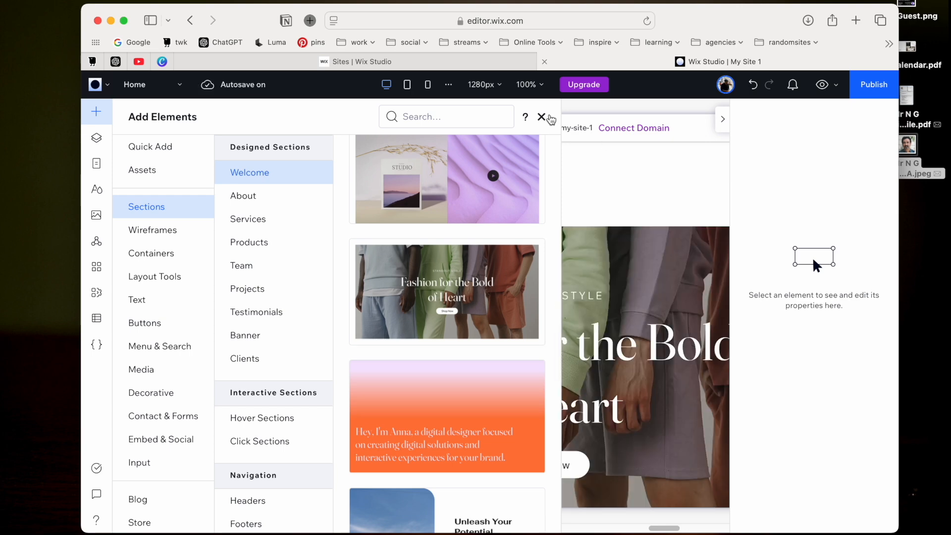
left_click(541, 116)
left_click(382, 238)
scroll(383, 239, "up", 1)
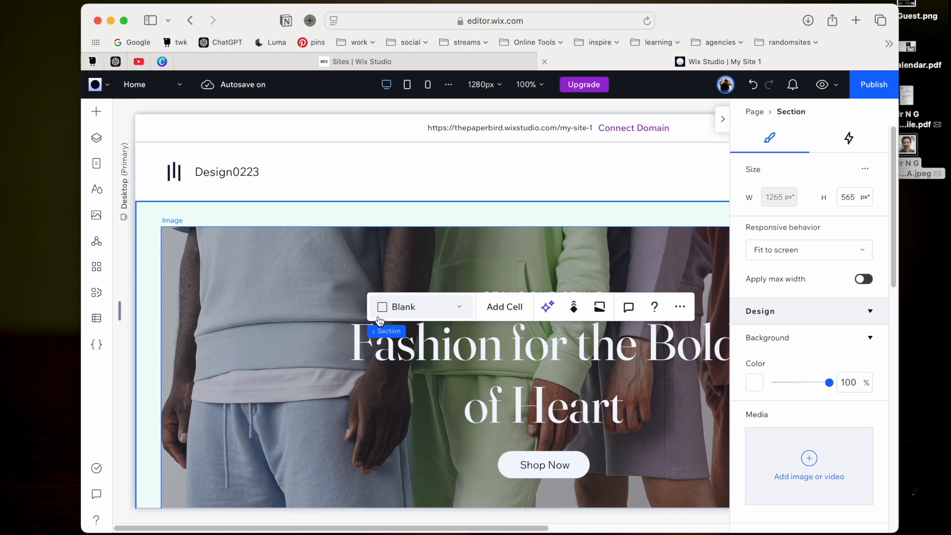
Step: Collapse the inspector and enlarge the browser window so the whole width of the Welcome section fits
scroll(391, 381, "down", 2)
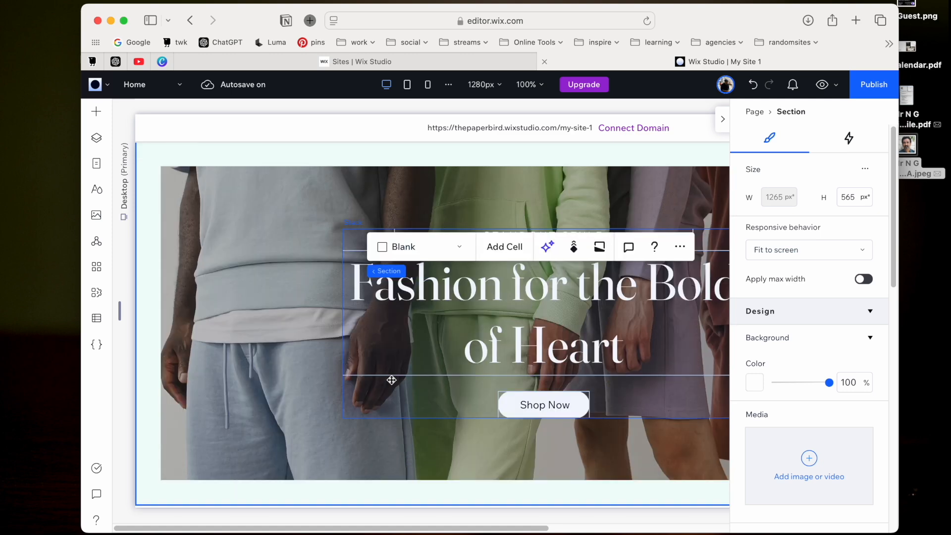
left_click(724, 119)
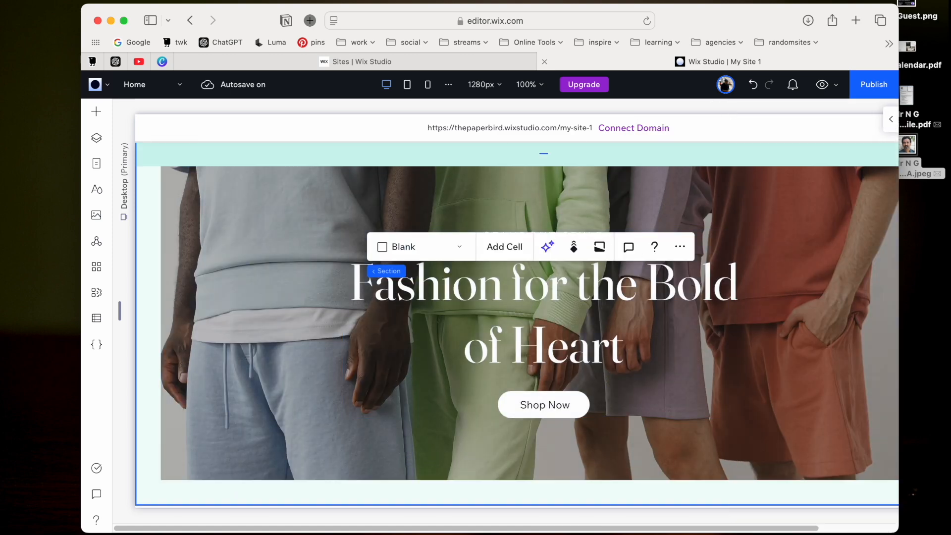
left_click_drag(846, 13, 906, 0)
left_click_drag(769, 4, 785, 10)
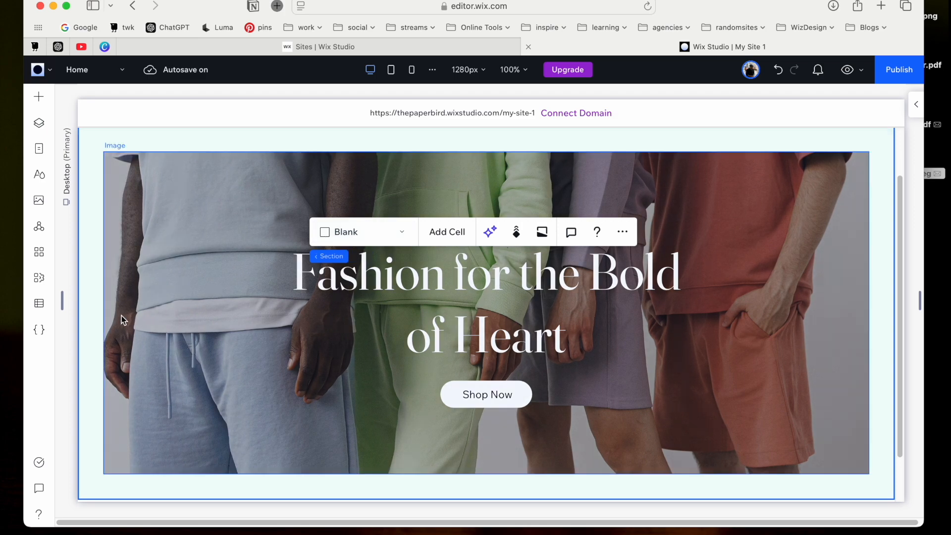
Step: Check the Welcome section's responsiveness by narrowing the canvas to about 1001 px and restoring it to 1280 px
left_click(63, 301)
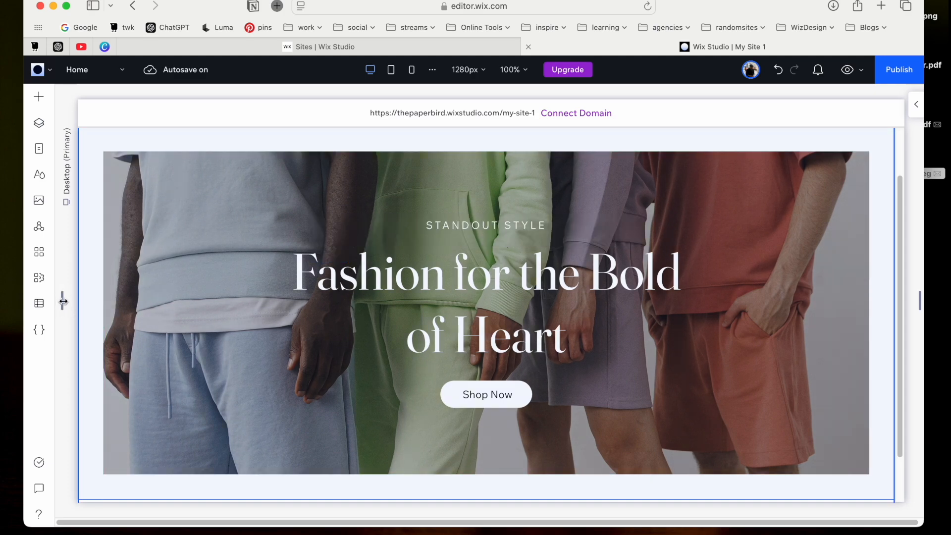
left_click_drag(62, 302, 218, 303)
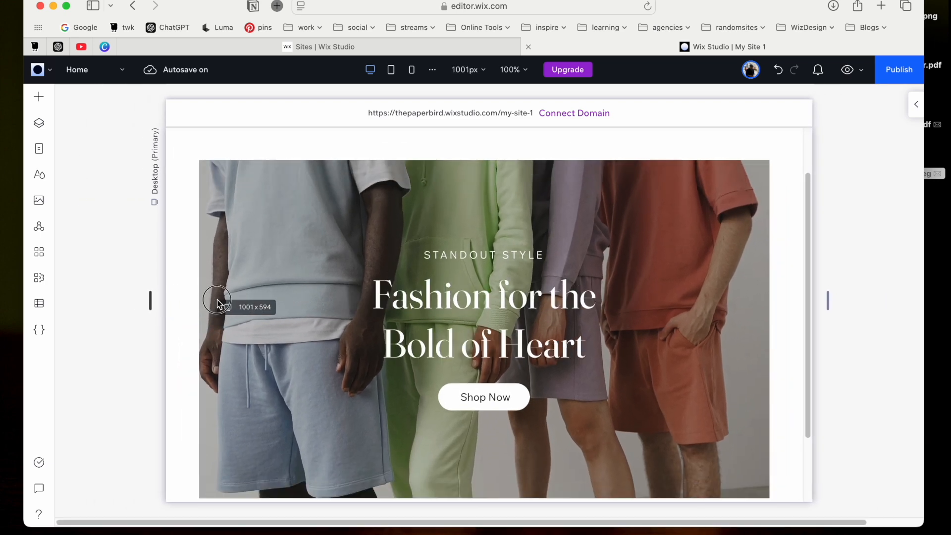
left_click_drag(218, 303, 62, 303)
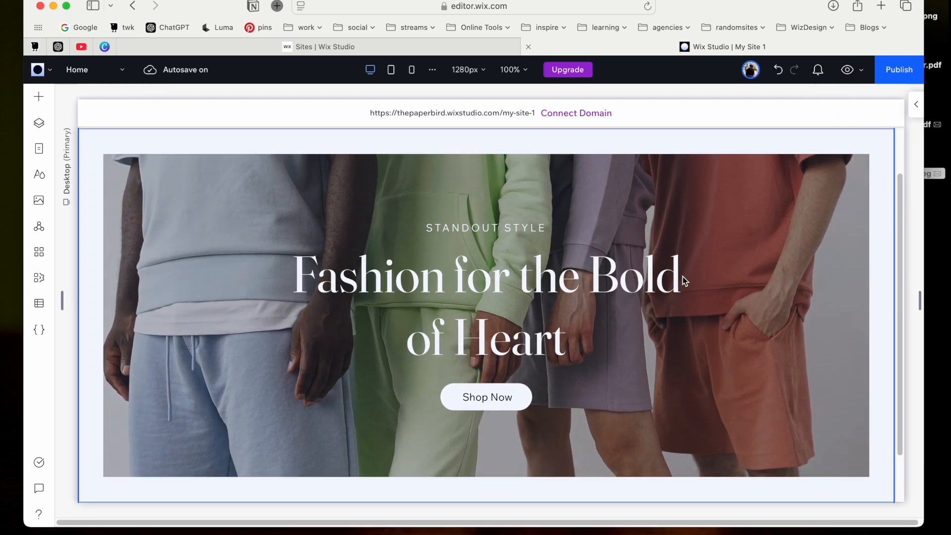
scroll(753, 230, "up", 2)
scroll(754, 230, "down", 5)
scroll(754, 230, "up", 5)
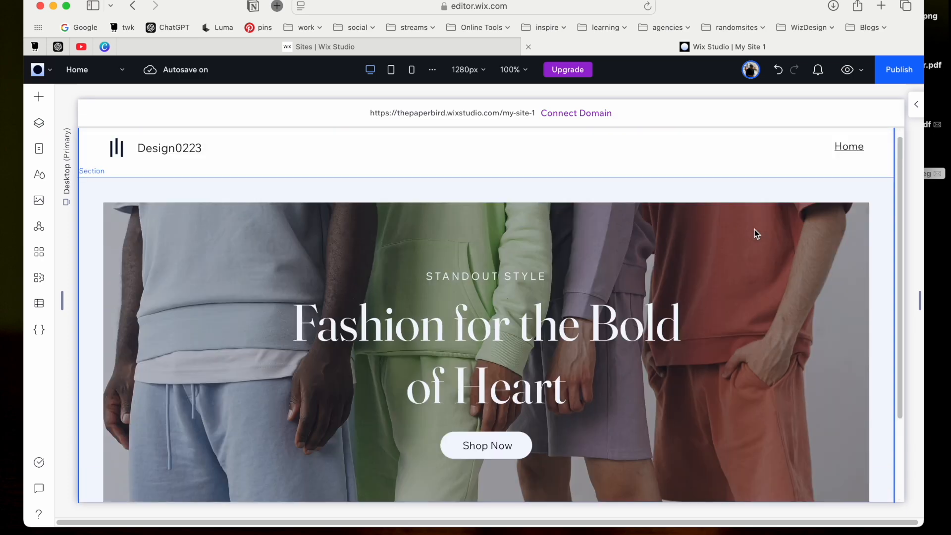
Step: Replace the "STANDOUT STYLE" text above the Welcome section's heading with "DESIGN EXPLAINED"
left_click(469, 283)
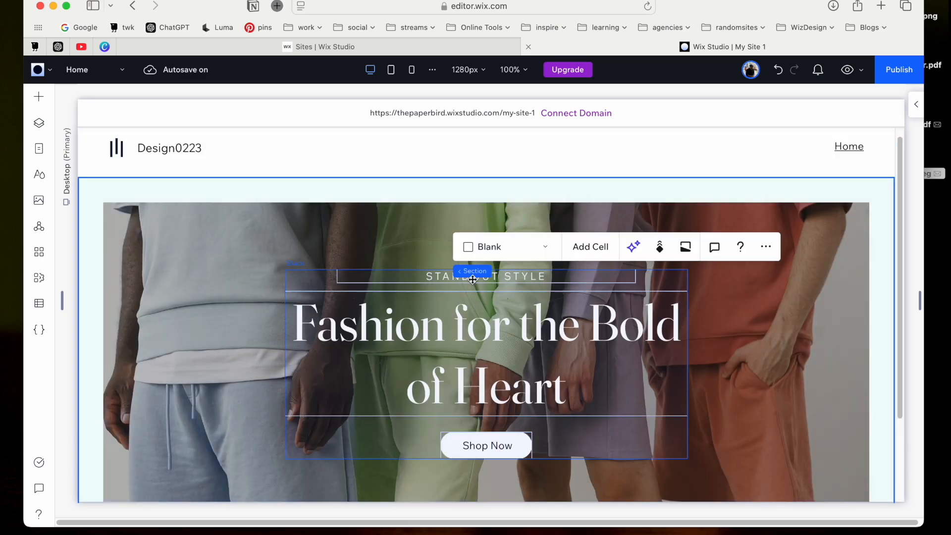
left_click(468, 283)
left_click(444, 278)
double_click(444, 278)
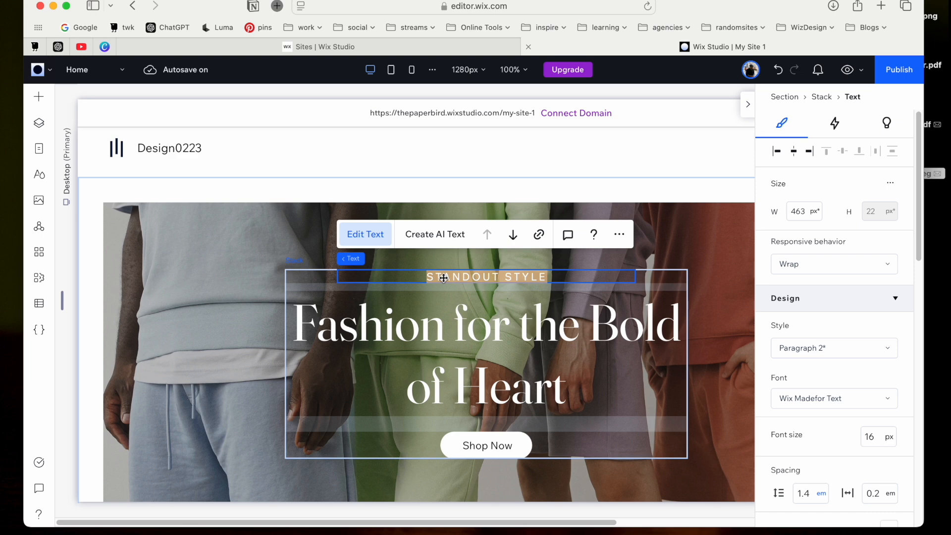
type("De")
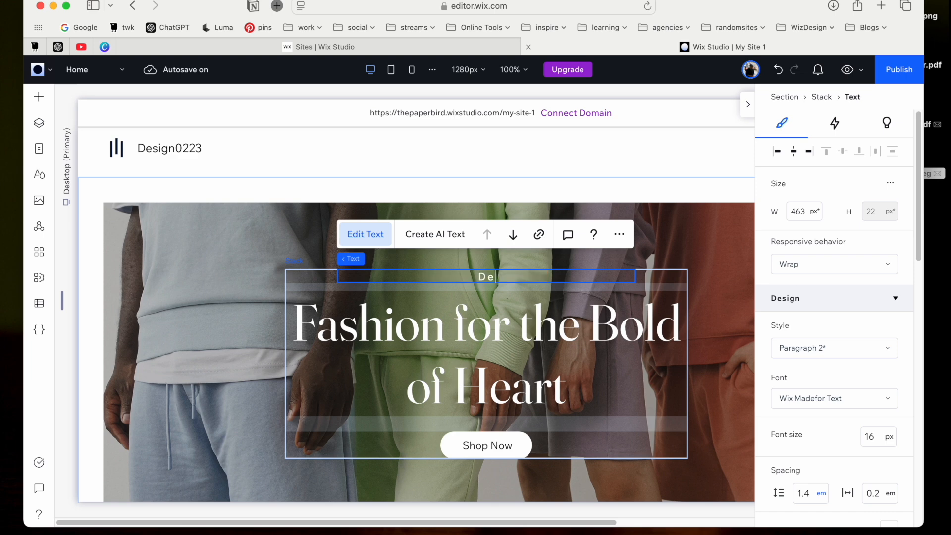
type("sign Explain")
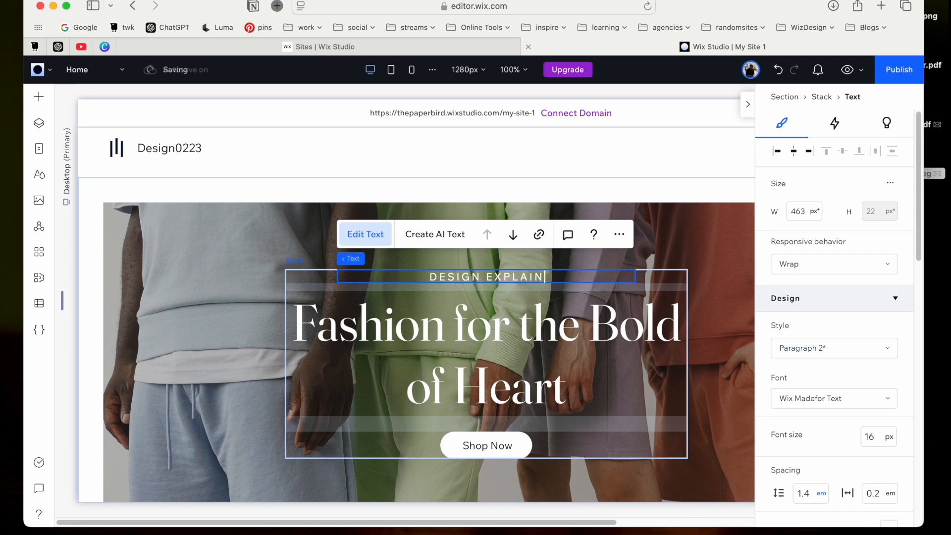
type("ed")
Step: Replace the Welcome section's main heading with "USER EXPERIENCE DESIGN"
left_click(414, 321)
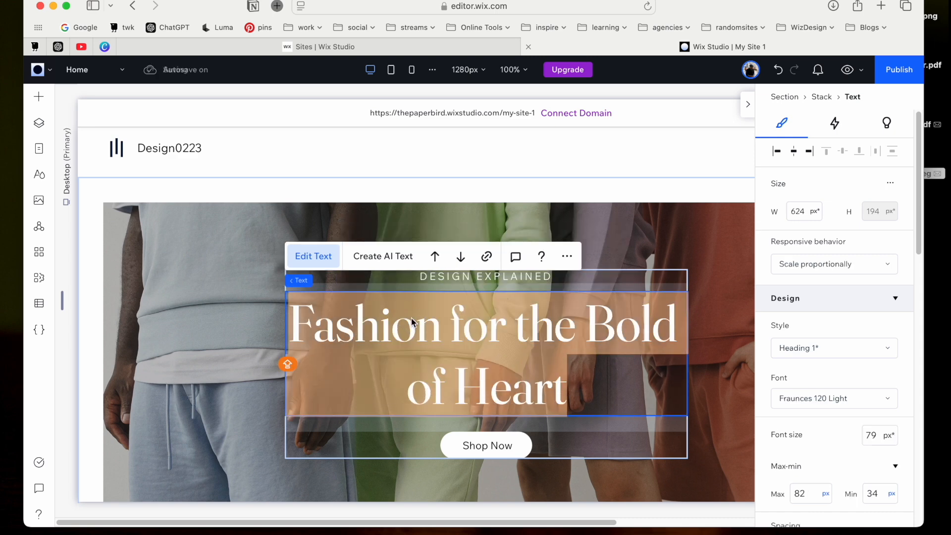
type("USER")
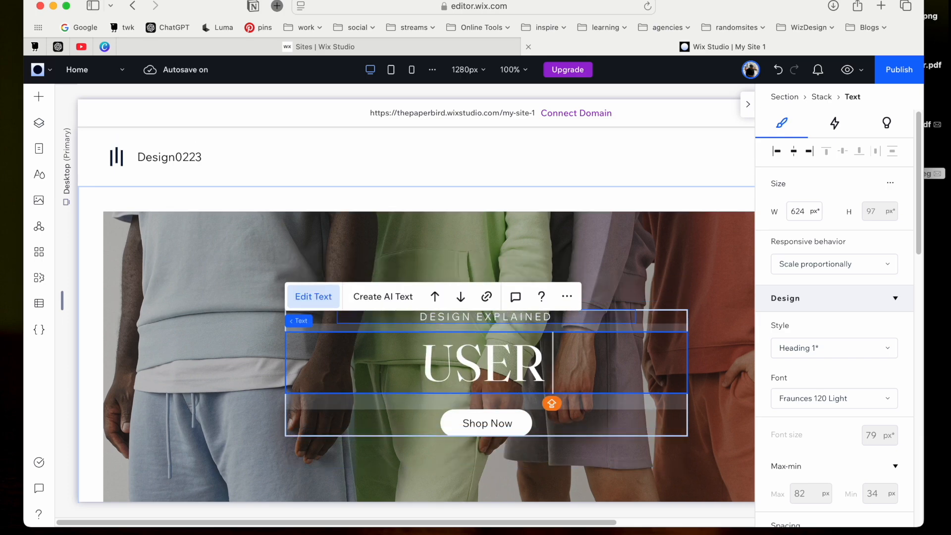
type(" EXPERIENCE")
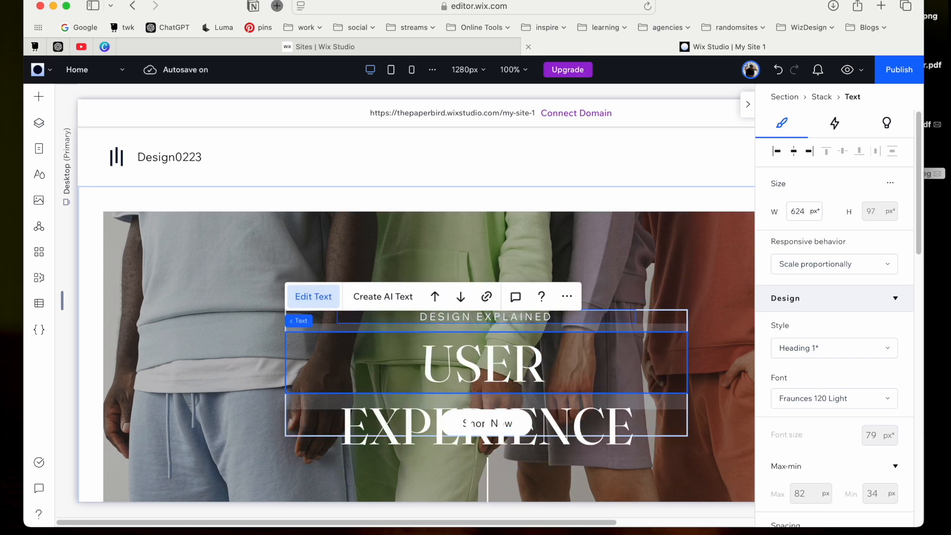
type("DESIG")
key("BackSpace")
key("BackSpace")
key("BackSpace")
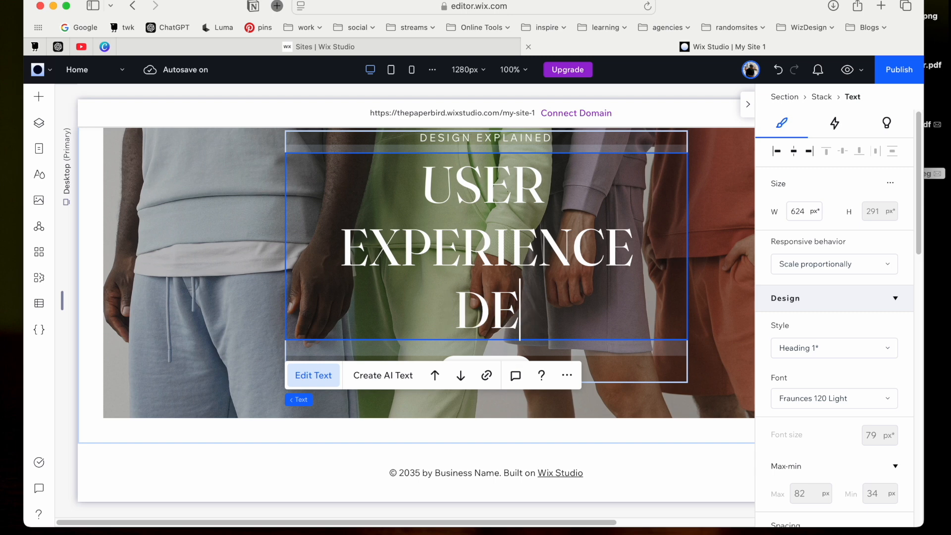
type("SIGN")
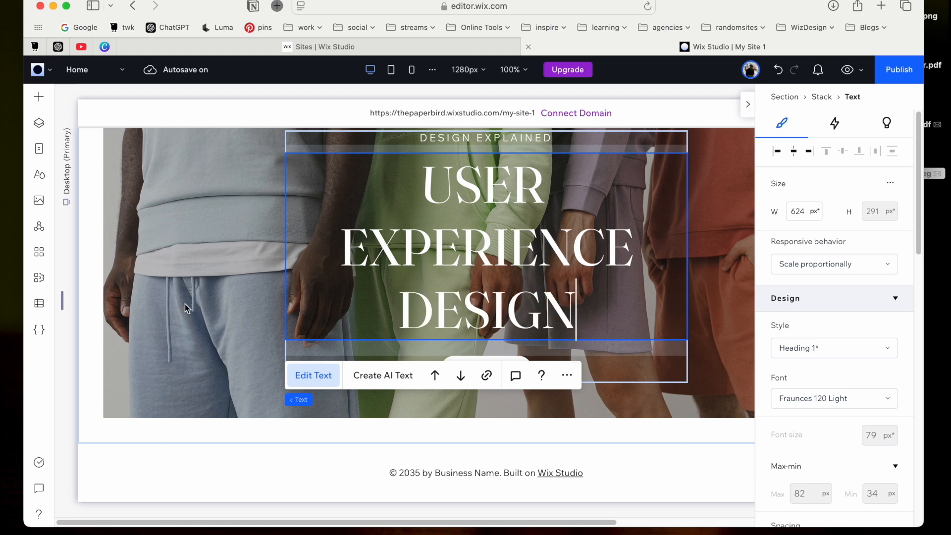
left_click(187, 308)
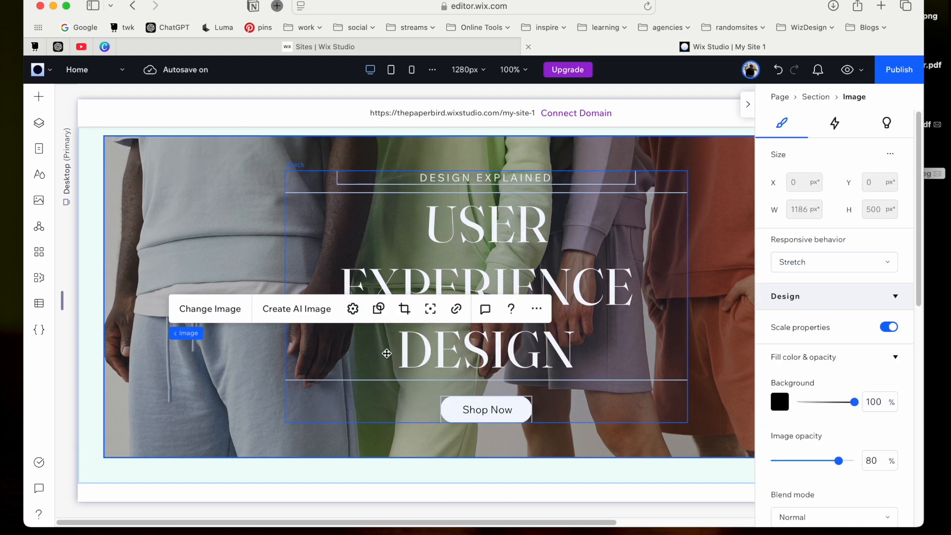
Step: Apply the Paragraph 3 text style to the Welcome section's Shop Now button
left_click(486, 416)
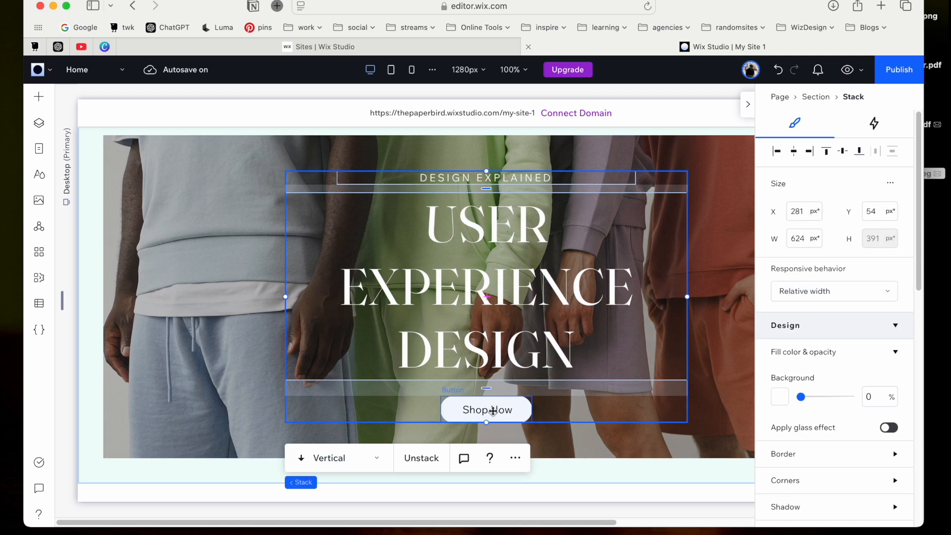
left_click(493, 410)
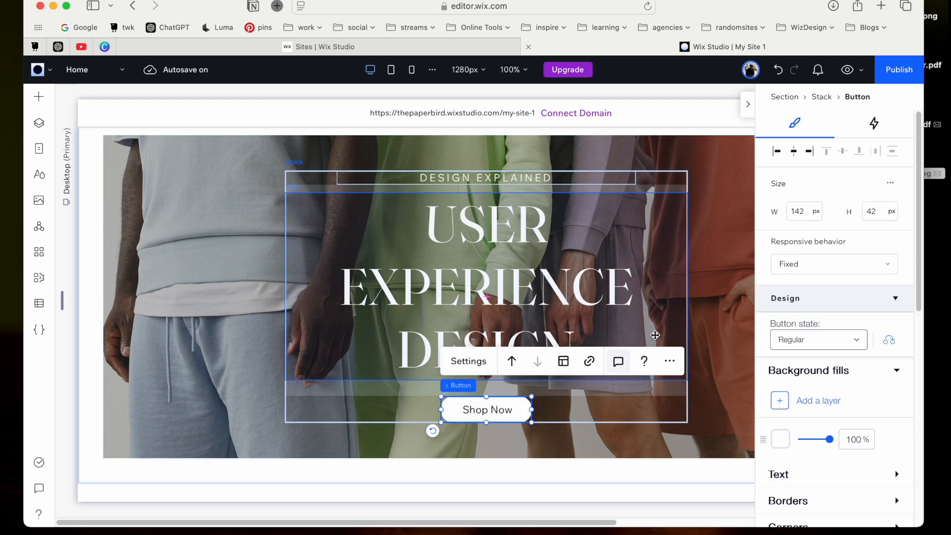
scroll(814, 350, "down", 5)
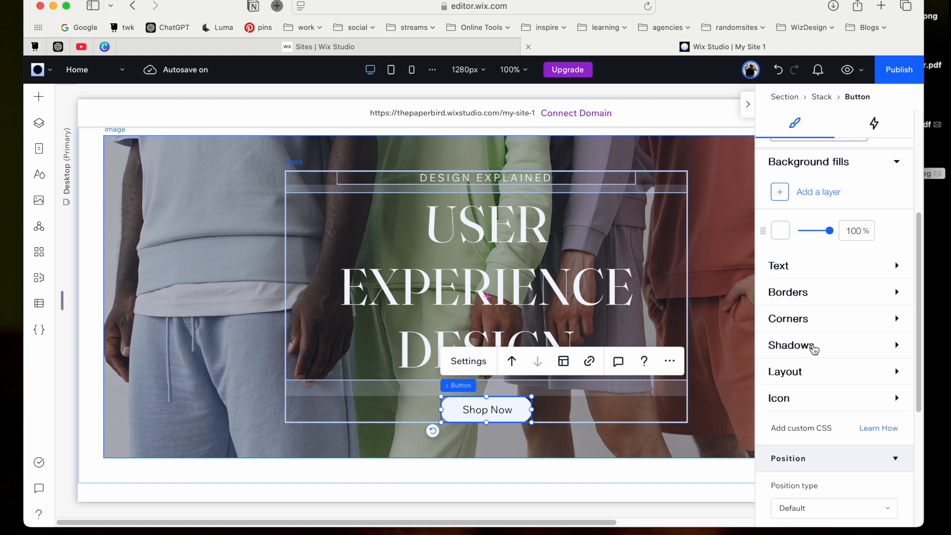
scroll(815, 350, "down", 2)
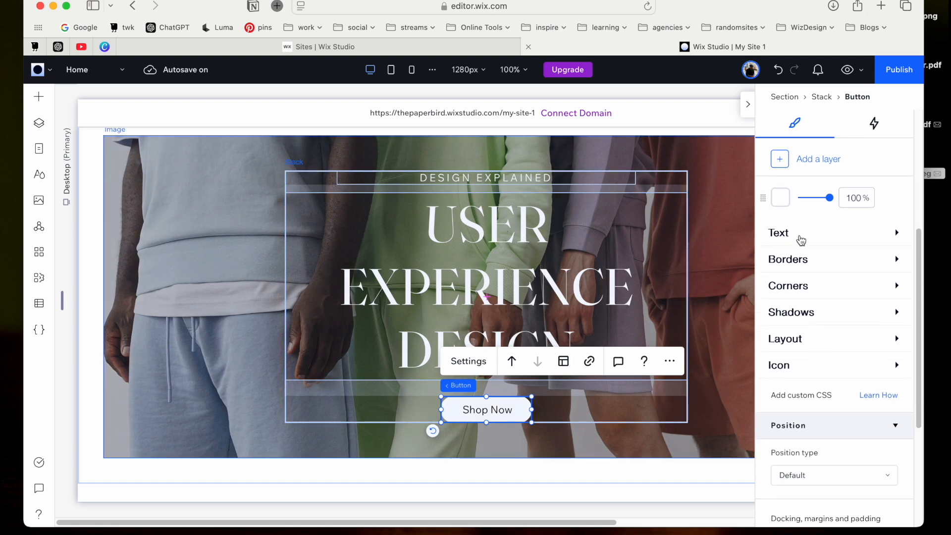
left_click(801, 241)
left_click(874, 262)
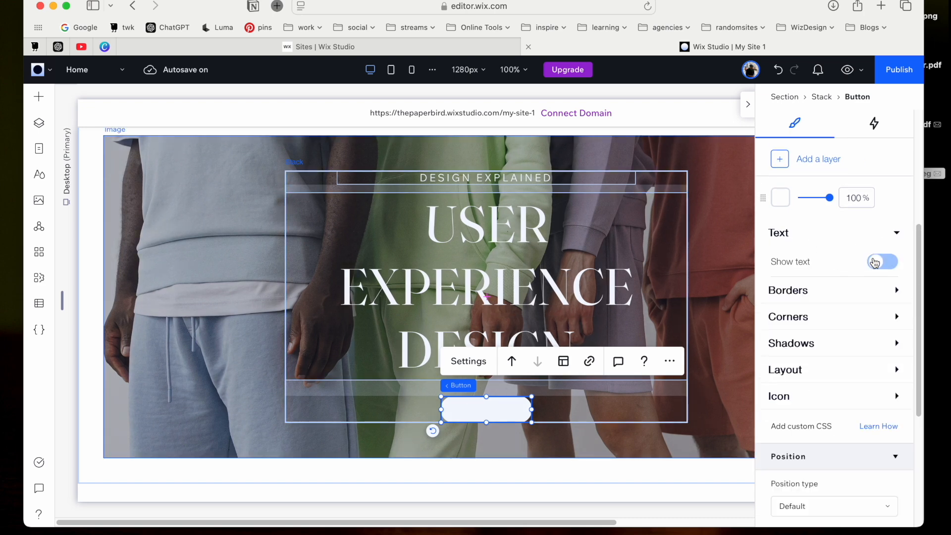
left_click(872, 266)
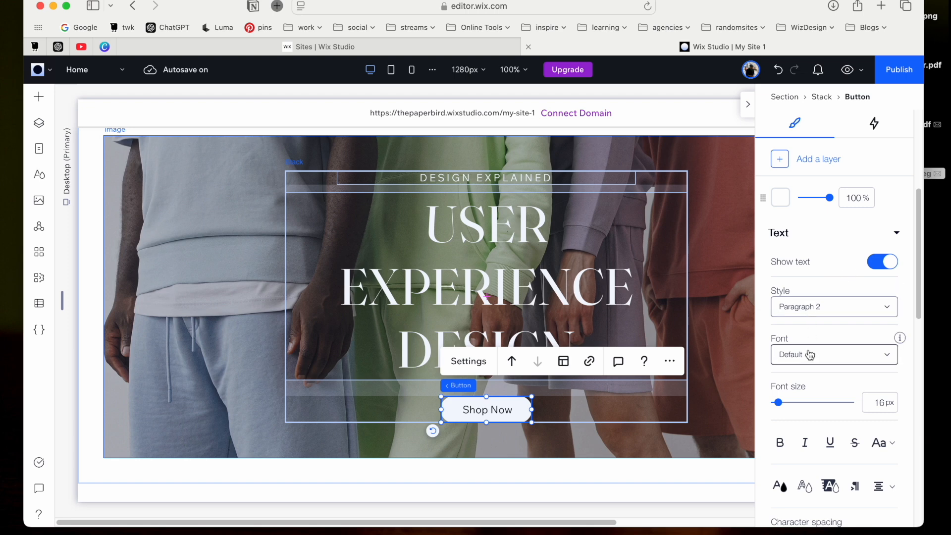
left_click(810, 311)
scroll(807, 351, "down", 3)
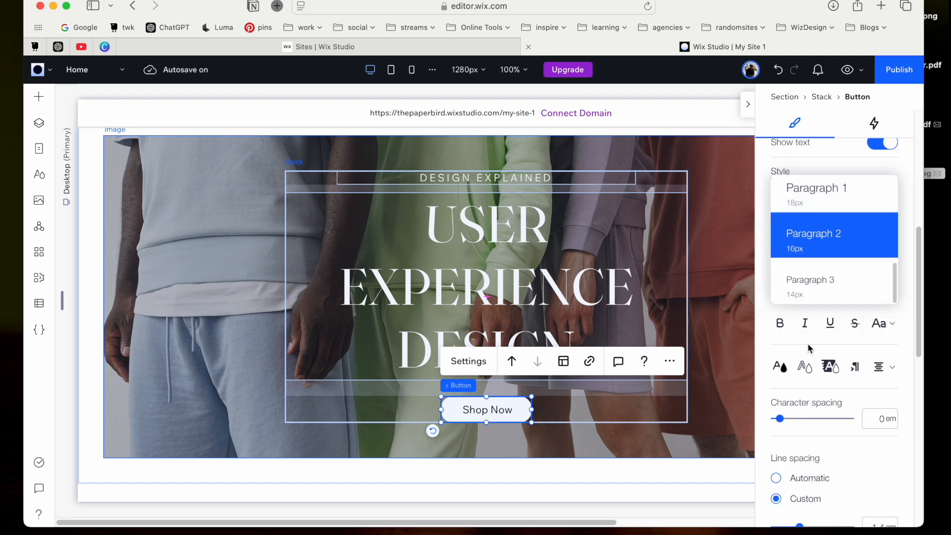
left_click(812, 283)
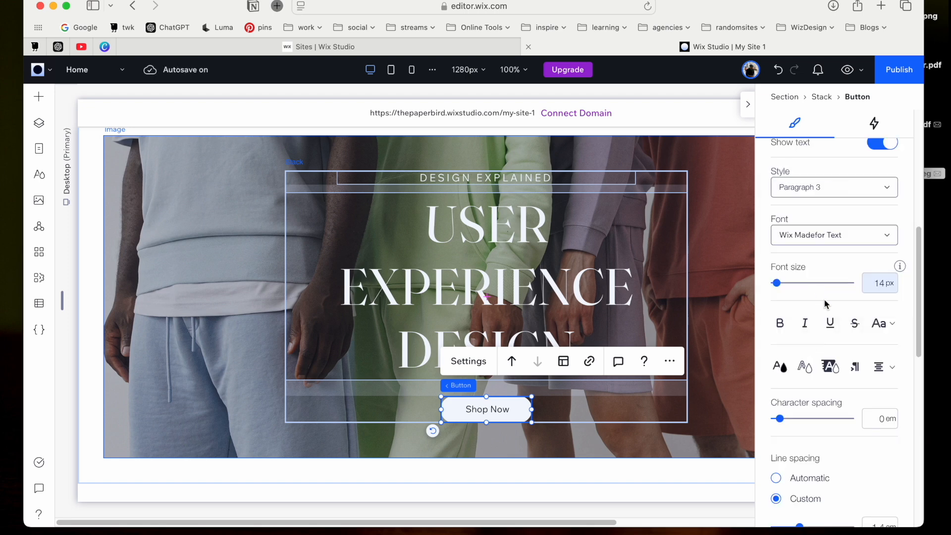
left_click(780, 323)
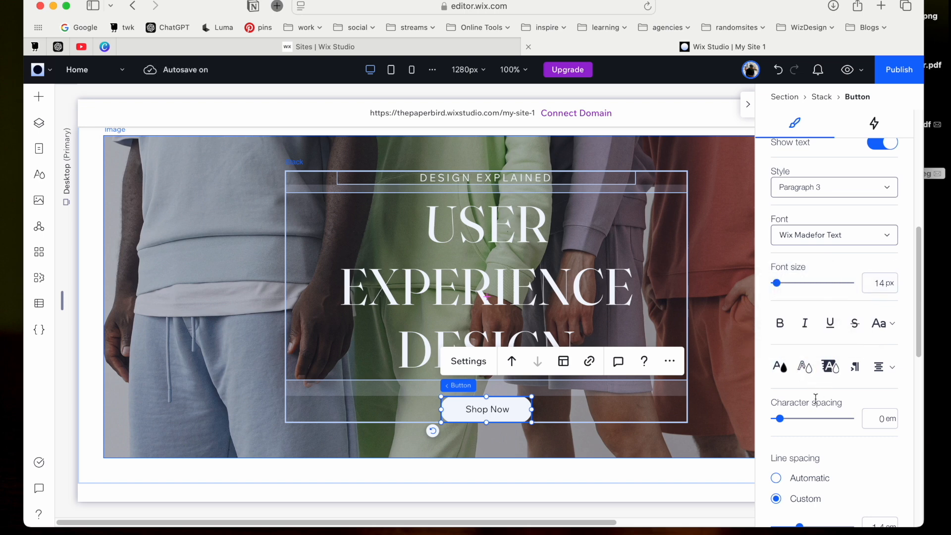
Step: Change the Shop Now button's text to "Launch Now" in its settings
scroll(809, 391, "down", 2)
scroll(809, 387, "down", 10)
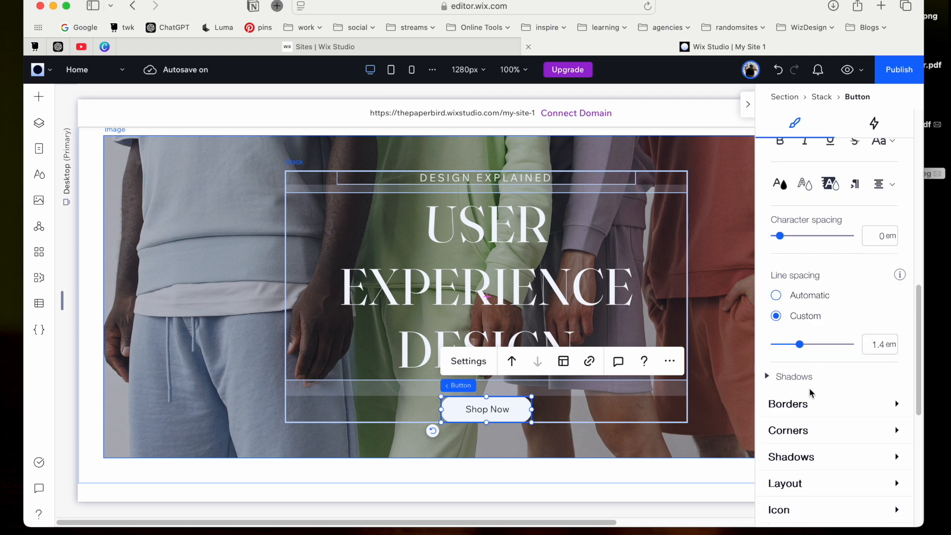
scroll(809, 388, "down", 2)
scroll(809, 388, "up", 15)
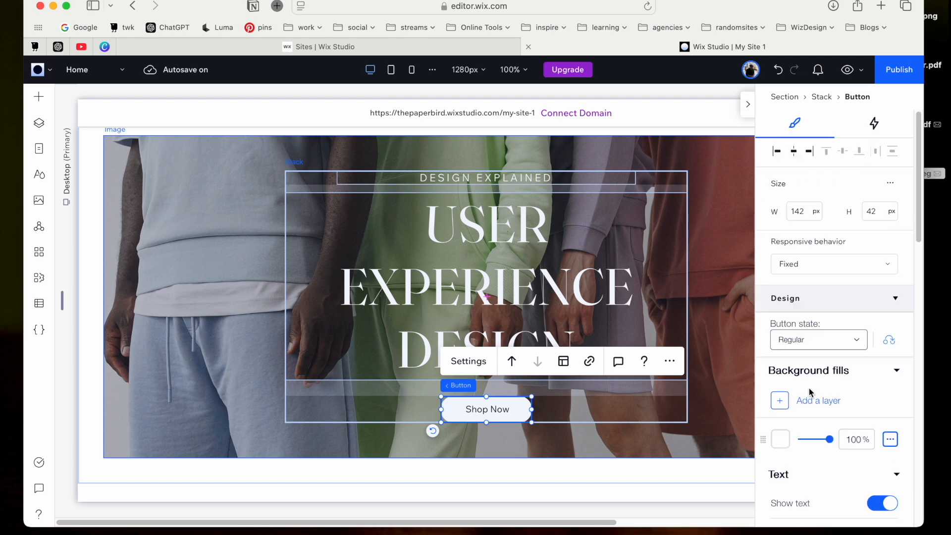
double_click(488, 408)
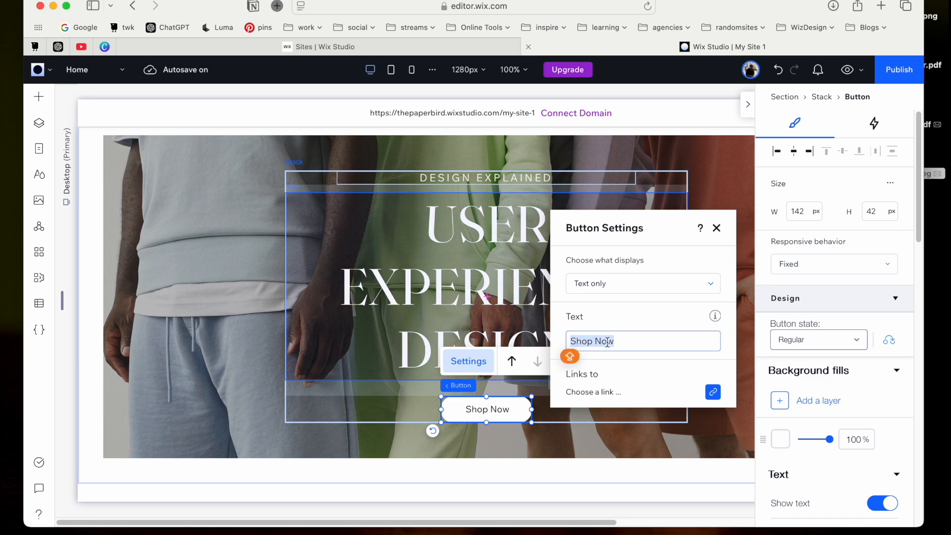
double_click(607, 341)
triple_click(607, 341)
key("Caps_Lock")
type("LA")
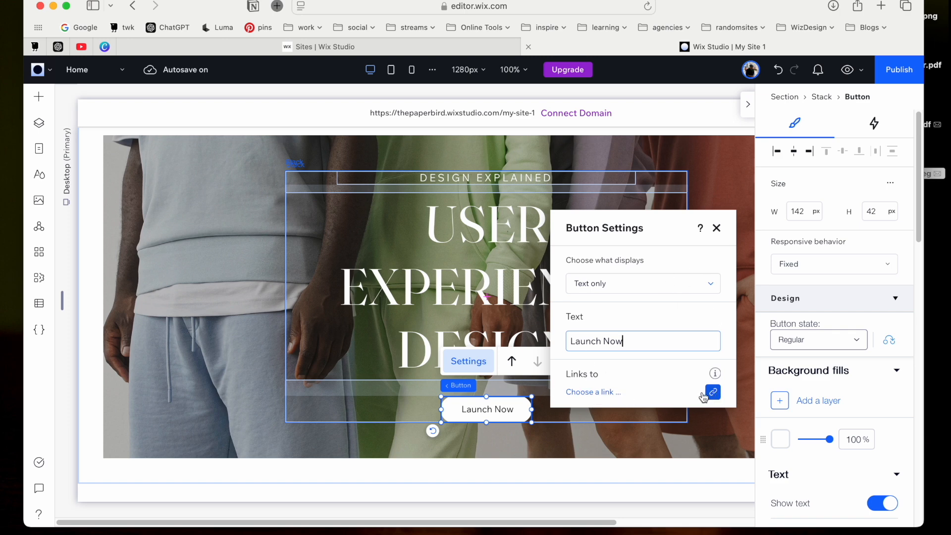
left_click(612, 393)
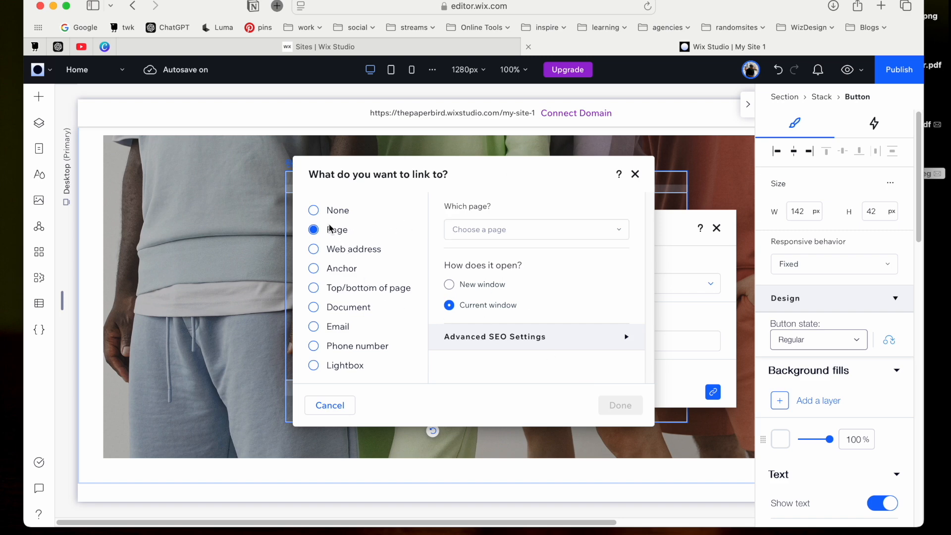
left_click(370, 253)
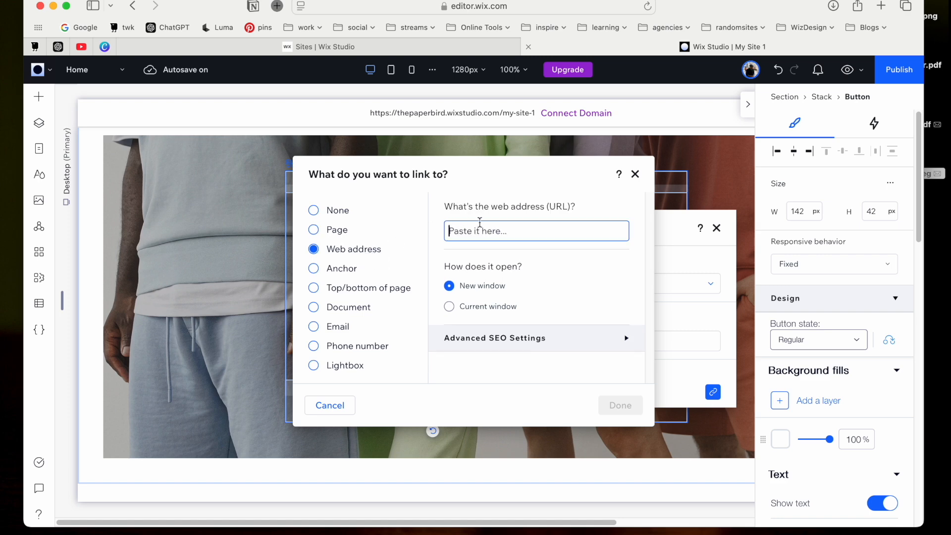
type("www.wiztoon")
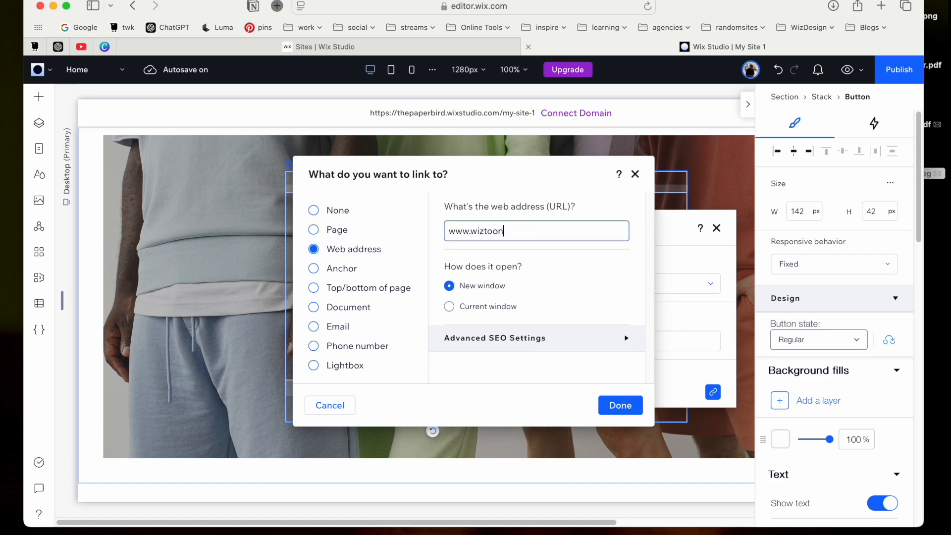
type("z.com")
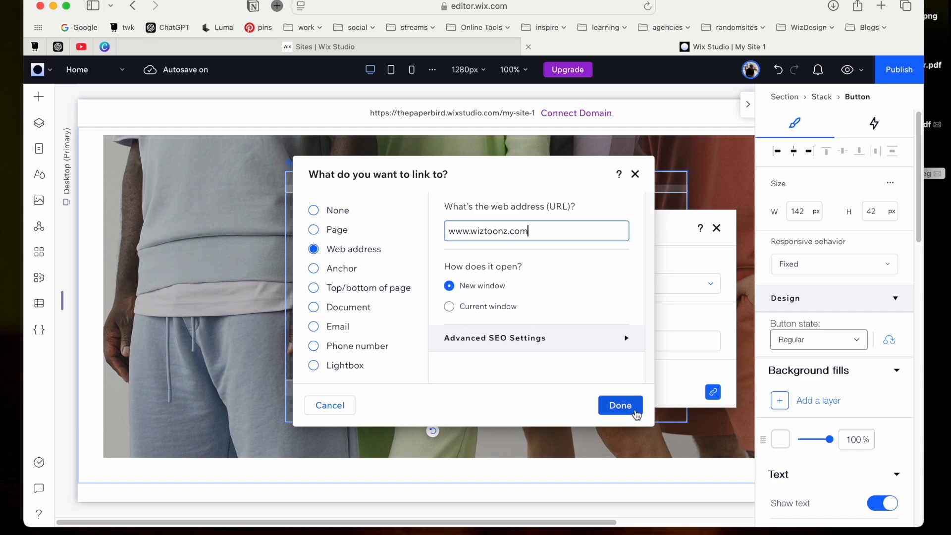
left_click(629, 403)
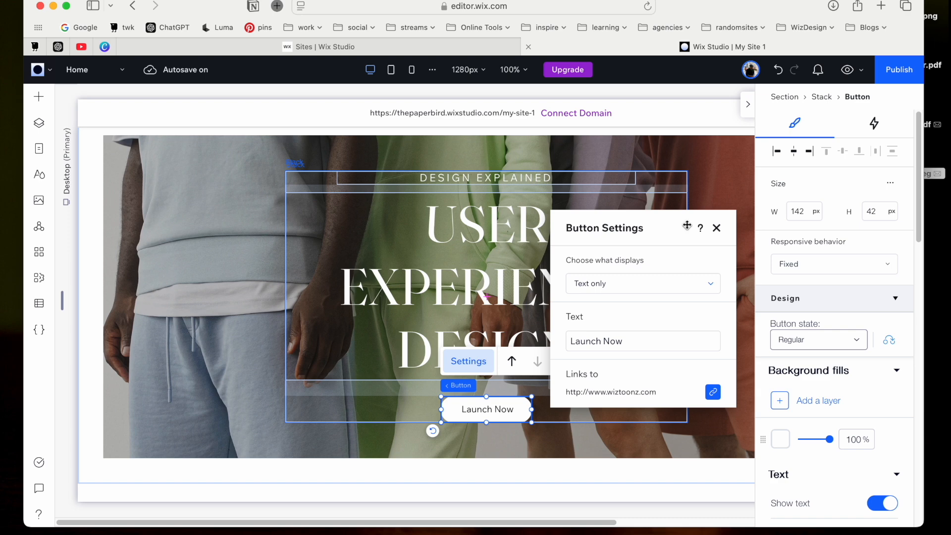
Step: Close the Launch Now button's settings and look over the Welcome section
left_click(716, 228)
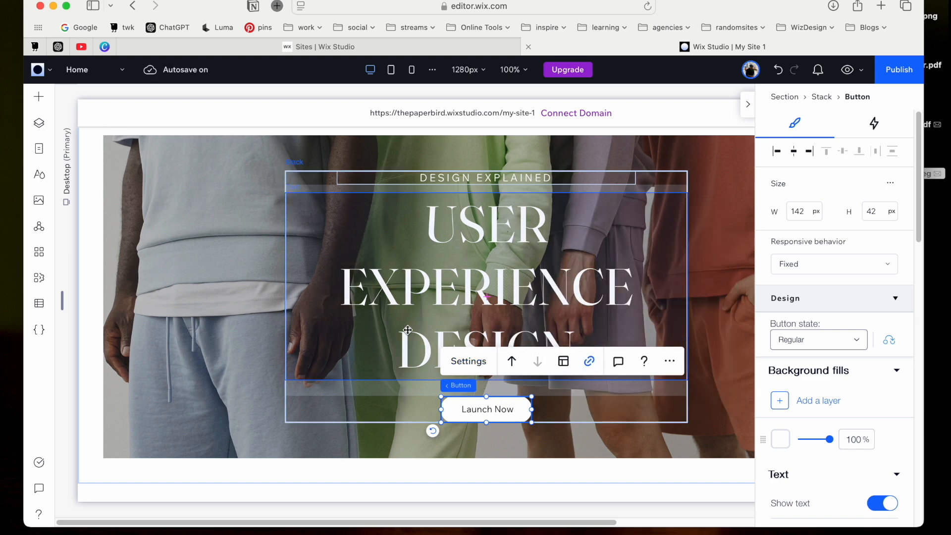
scroll(395, 254, "down", 2)
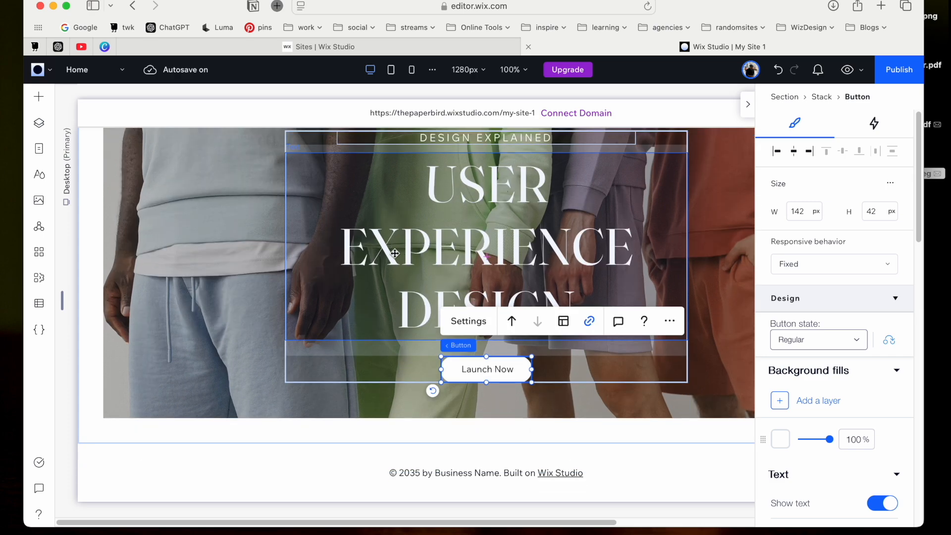
scroll(394, 254, "up", 5)
scroll(395, 253, "down", 4)
scroll(388, 258, "up", 1)
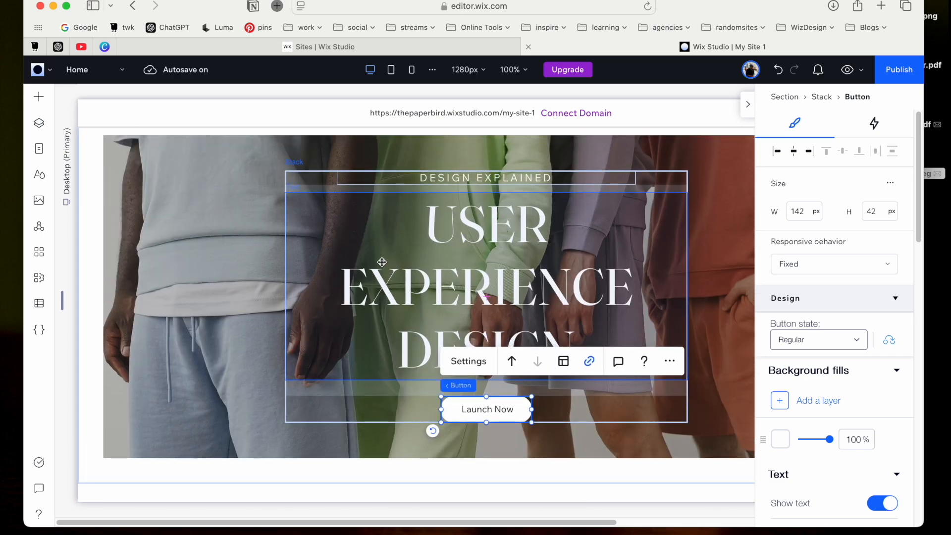
Step: Replace the Welcome section's background image with the yellow and grey chairs photo, found by searching Media from Wix for "design"
left_click(191, 218)
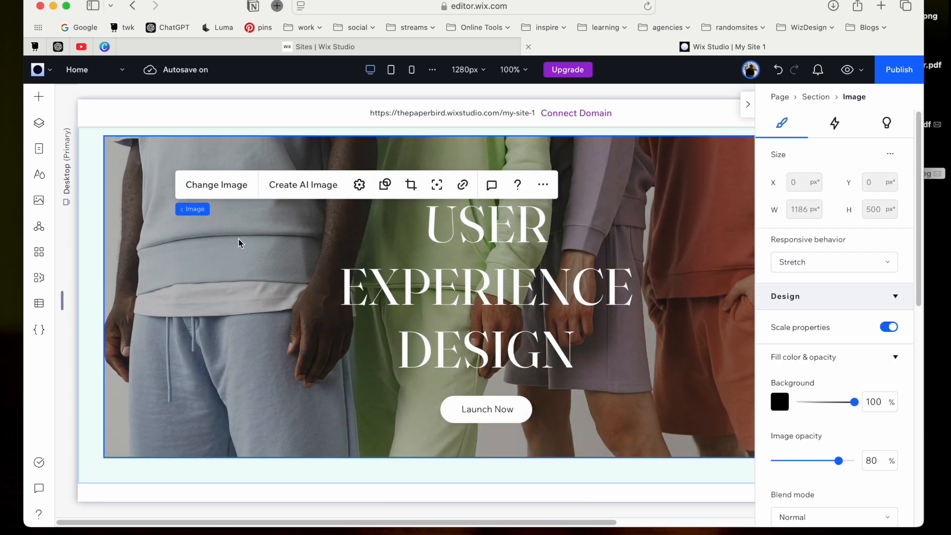
left_click(216, 184)
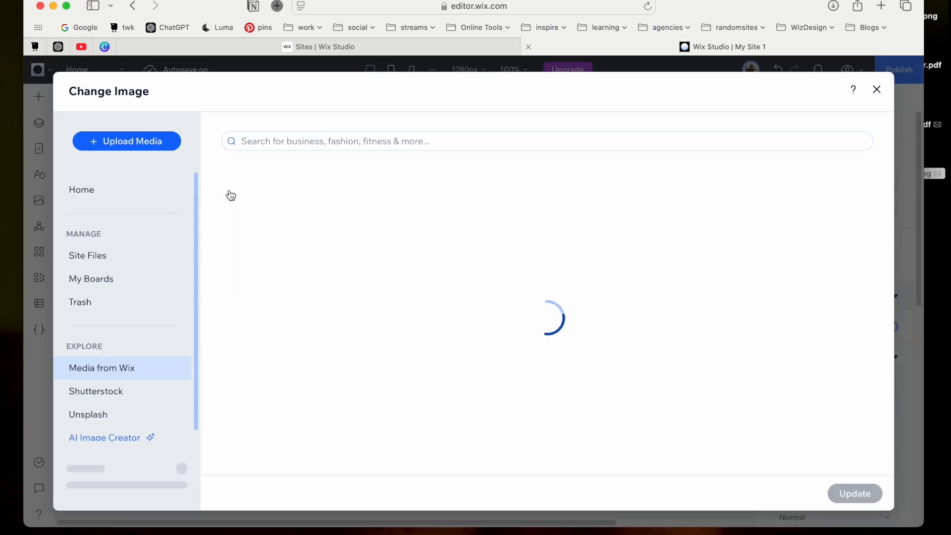
left_click(266, 143)
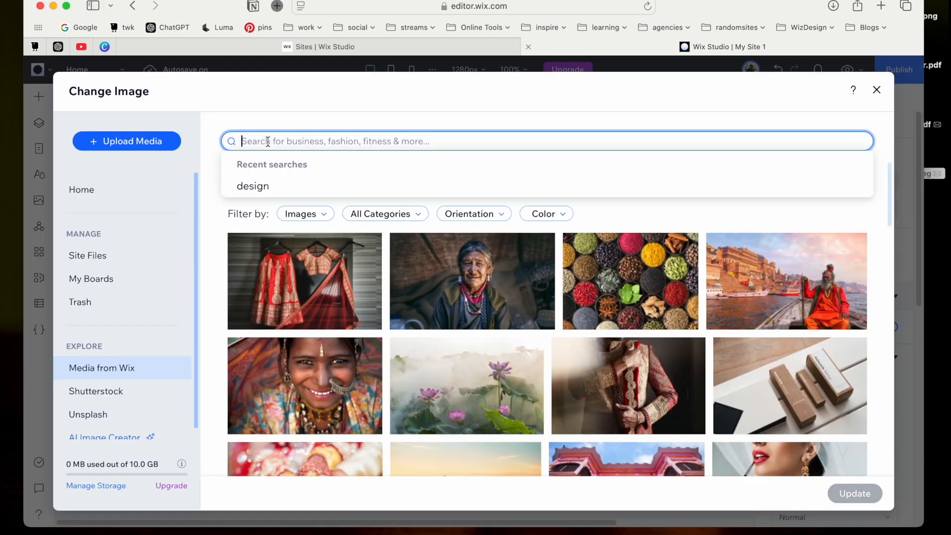
type("design")
key("Return")
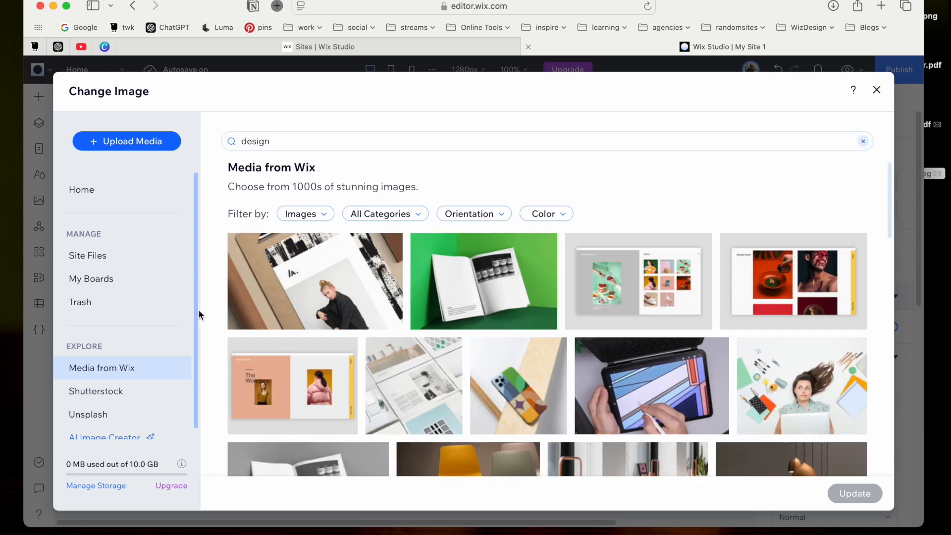
scroll(467, 257, "down", 1)
scroll(467, 257, "down", 5)
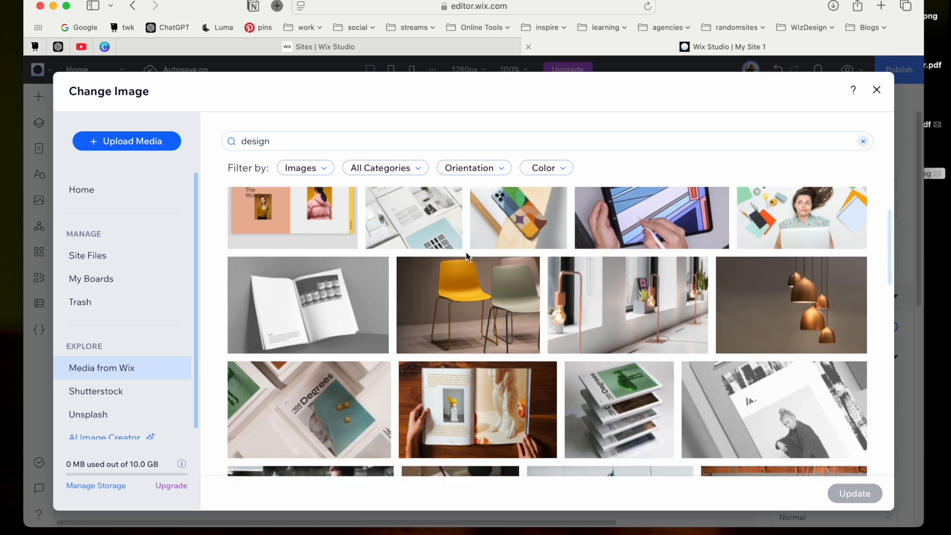
left_click(448, 306)
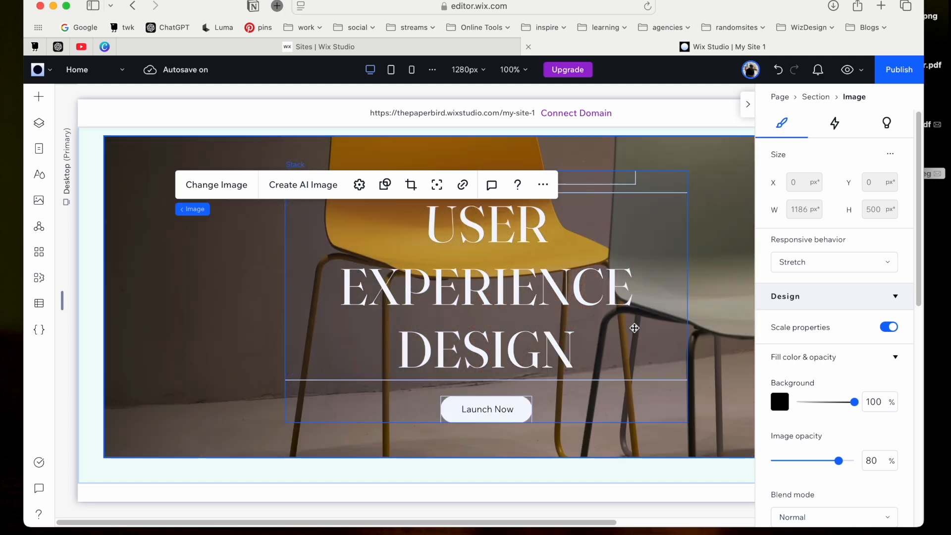
Step: Change the font of the "USER EXPERIENCE DESIGN" heading to Heebo Light
scroll(635, 329, "up", 3)
left_click(508, 366)
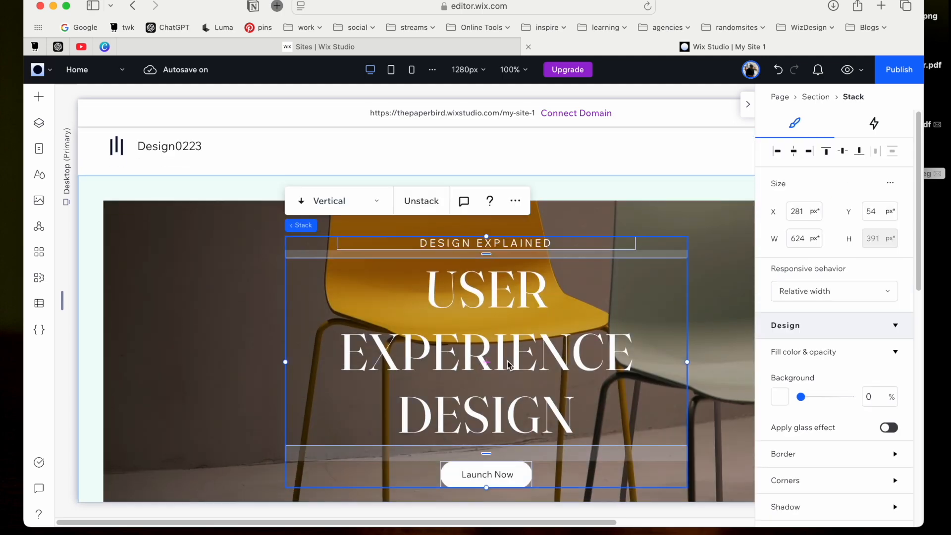
left_click(510, 323)
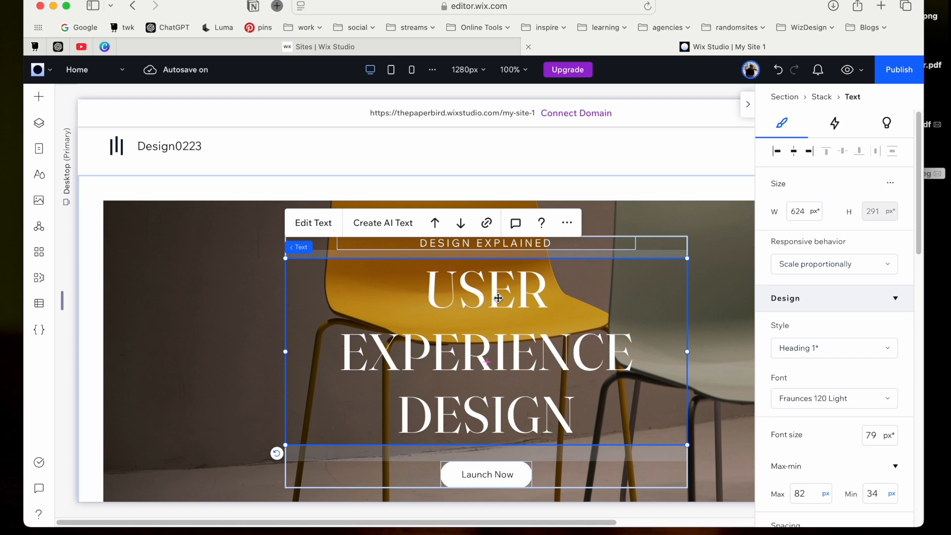
double_click(466, 308)
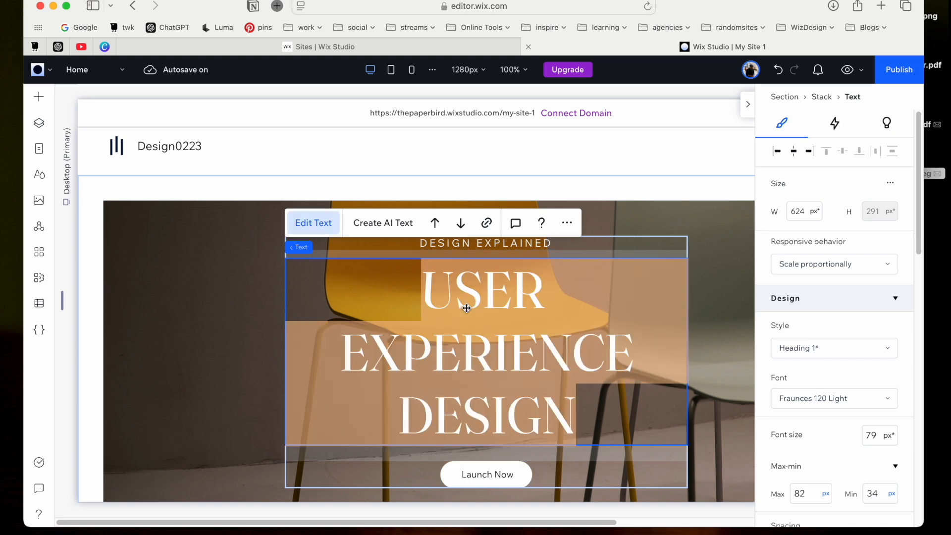
left_click(826, 403)
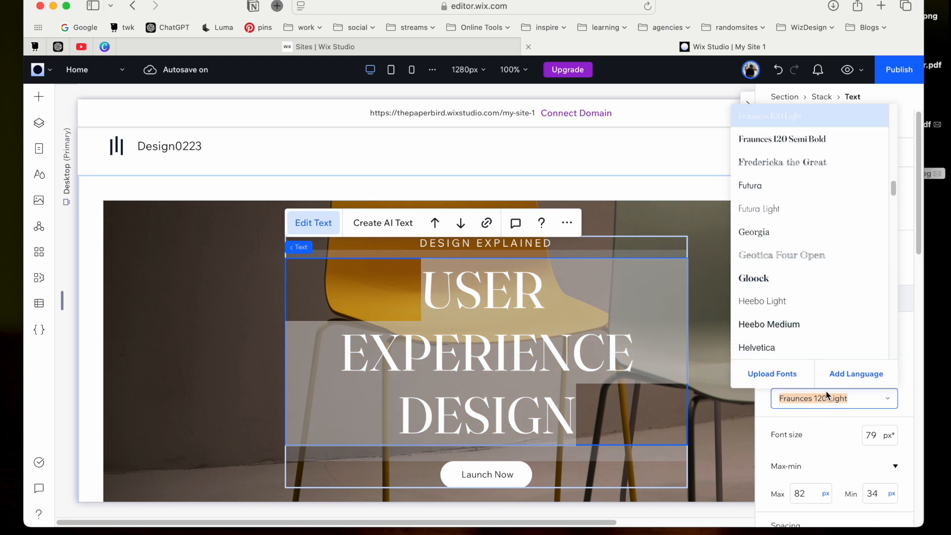
left_click(787, 301)
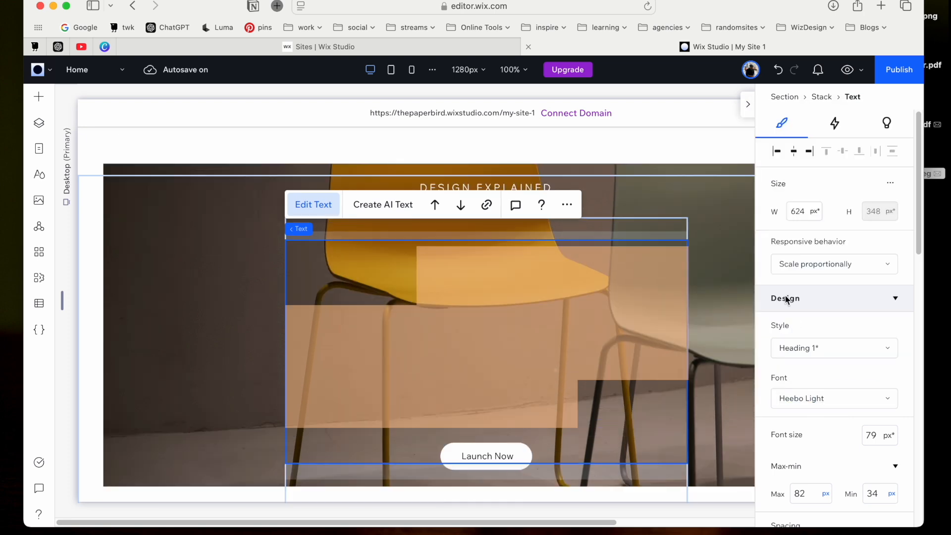
Step: Set the main heading's font to Museo Slab and its font size to 56 px
left_click(833, 354)
scroll(811, 403, "down", 5)
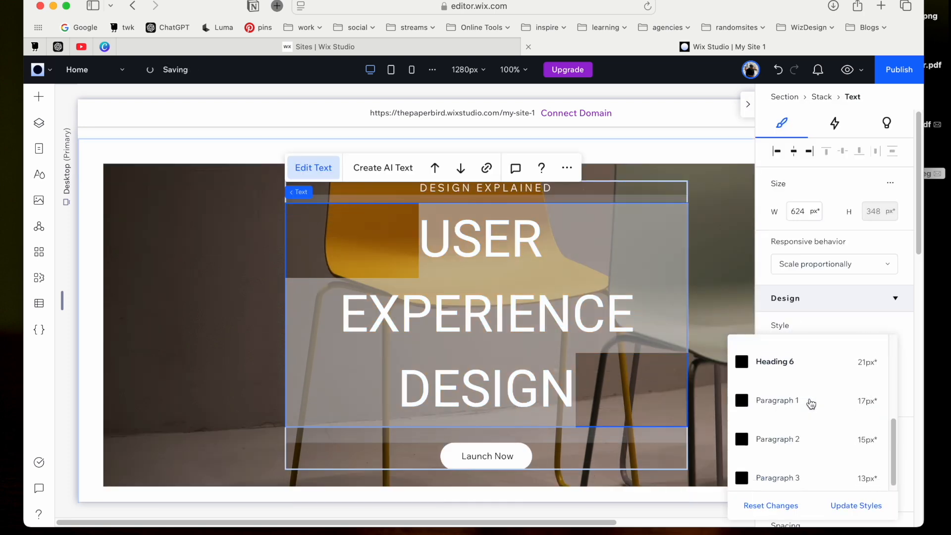
left_click(914, 325)
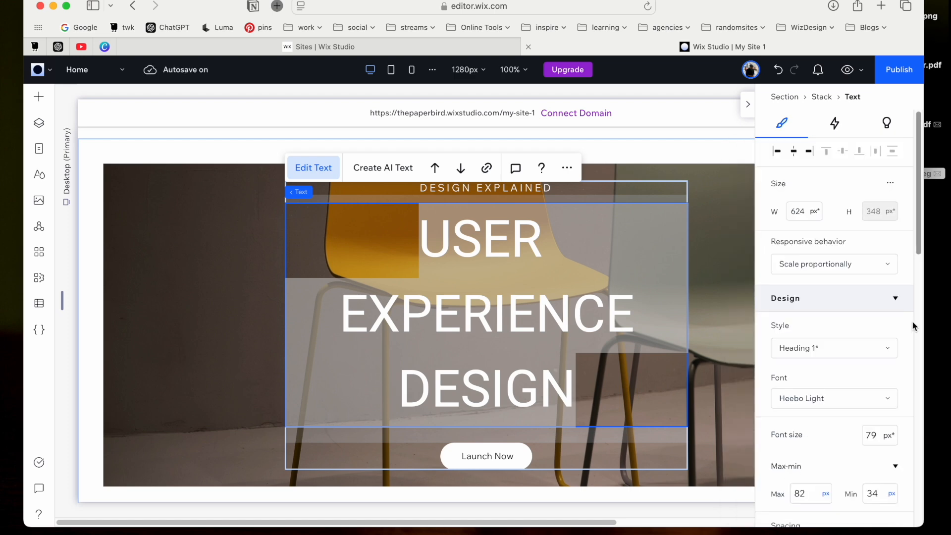
left_click(814, 397)
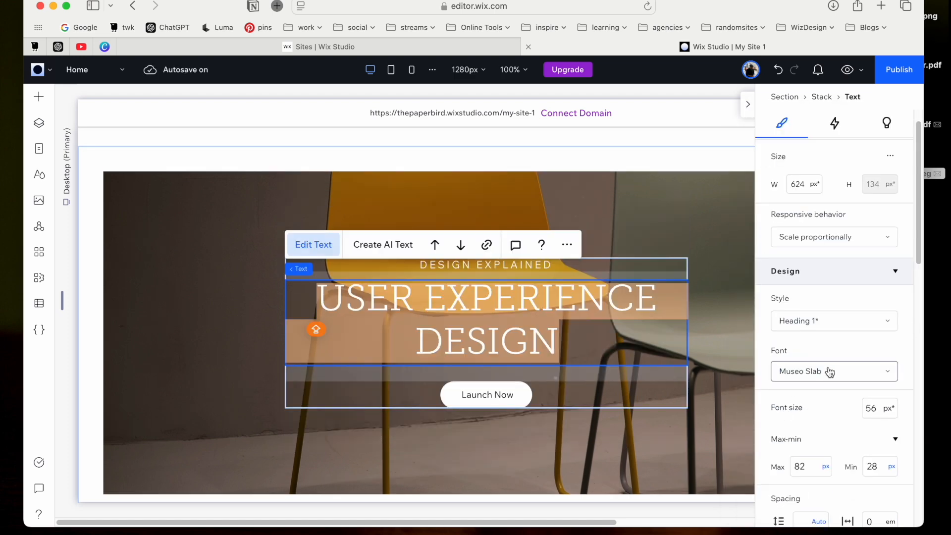
Step: Set the main heading's letter spacing to -0.05 em
scroll(830, 437, "down", 1)
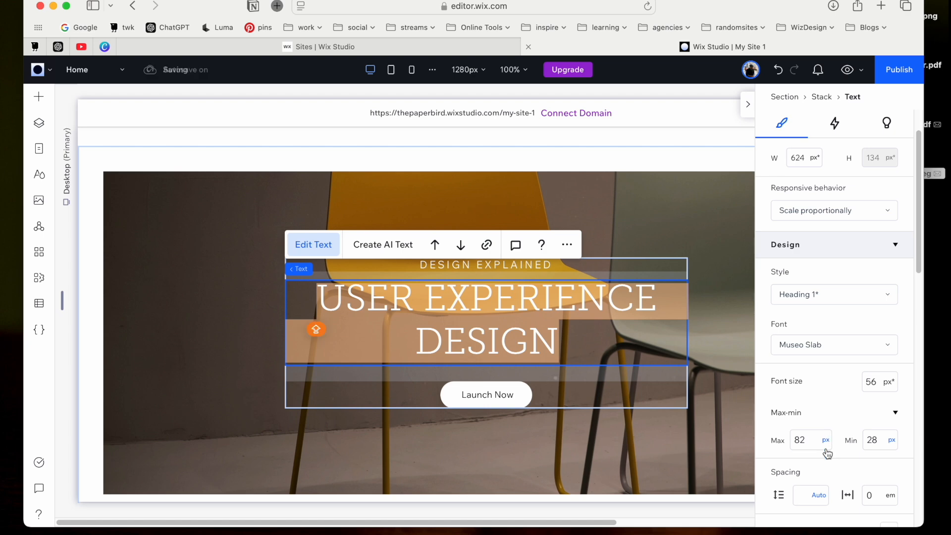
scroll(827, 453, "down", 2)
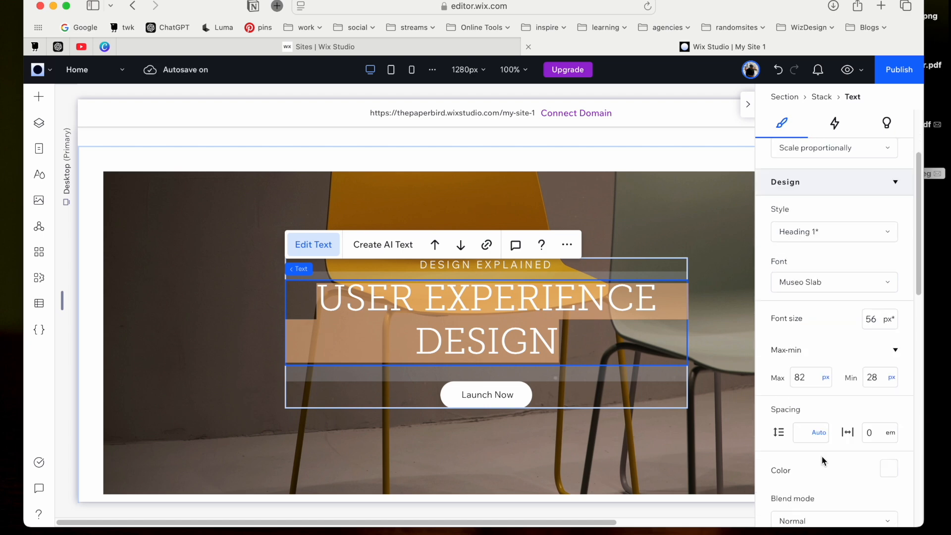
left_click(869, 435)
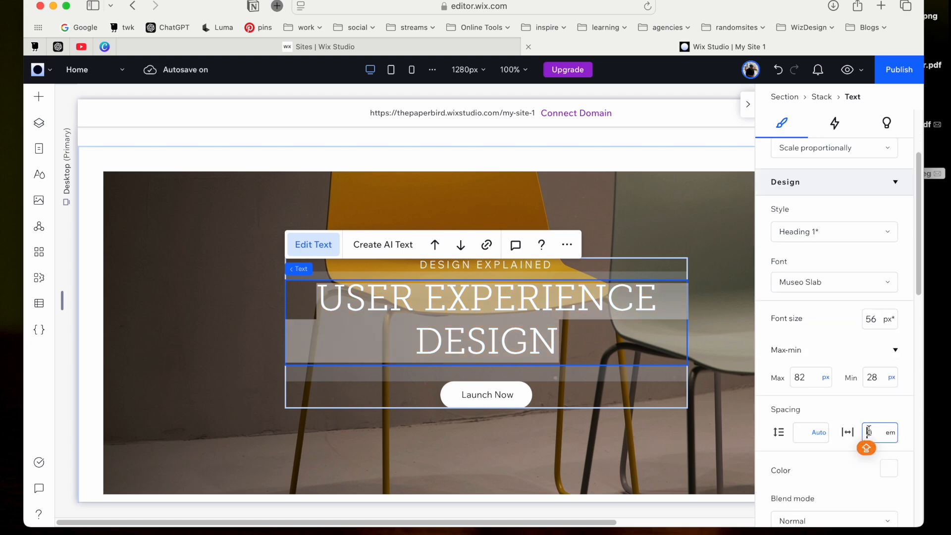
type("-.05")
key("Return")
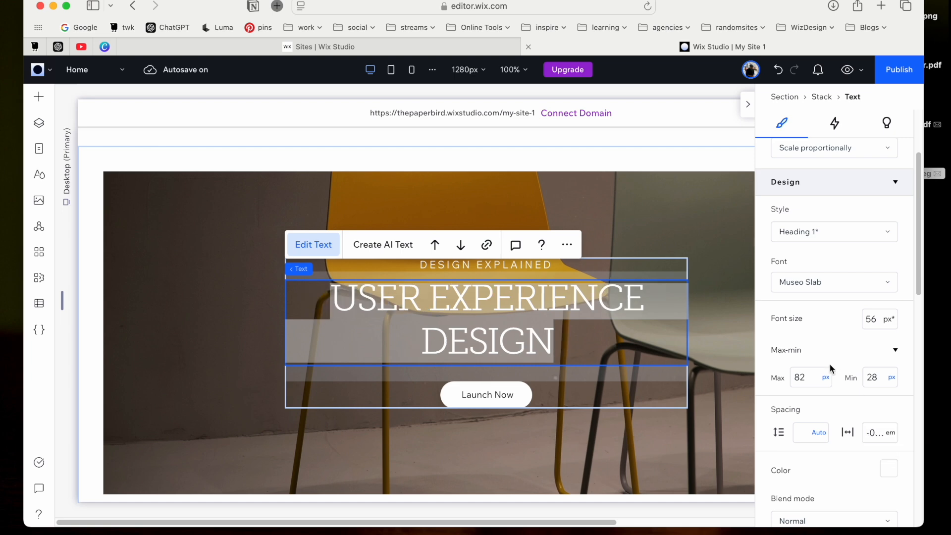
Step: Move the stack of Welcome texts and button lower on the chairs image, to a top margin of about 170 px
left_click(312, 403)
left_click(266, 431)
scroll(268, 431, "up", 2)
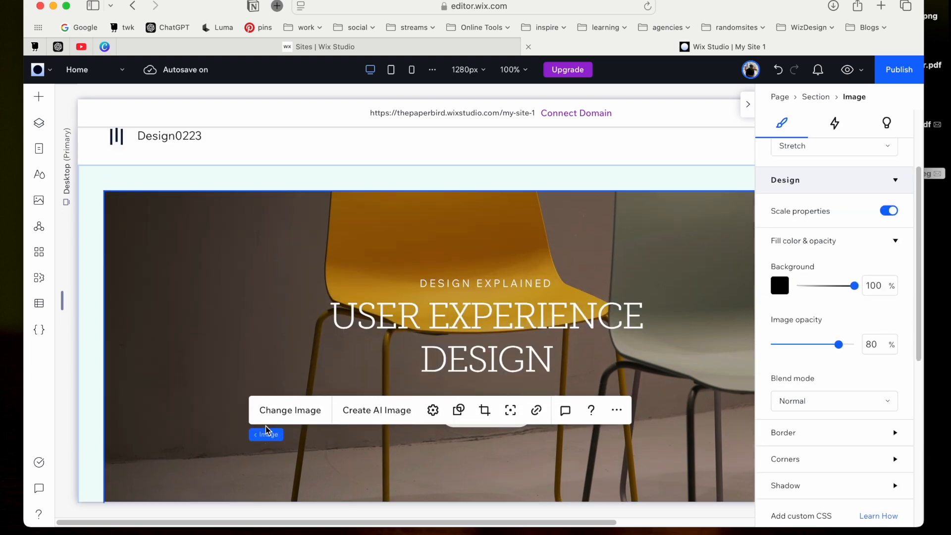
scroll(422, 382, "down", 1)
left_click_drag(484, 334, 486, 355)
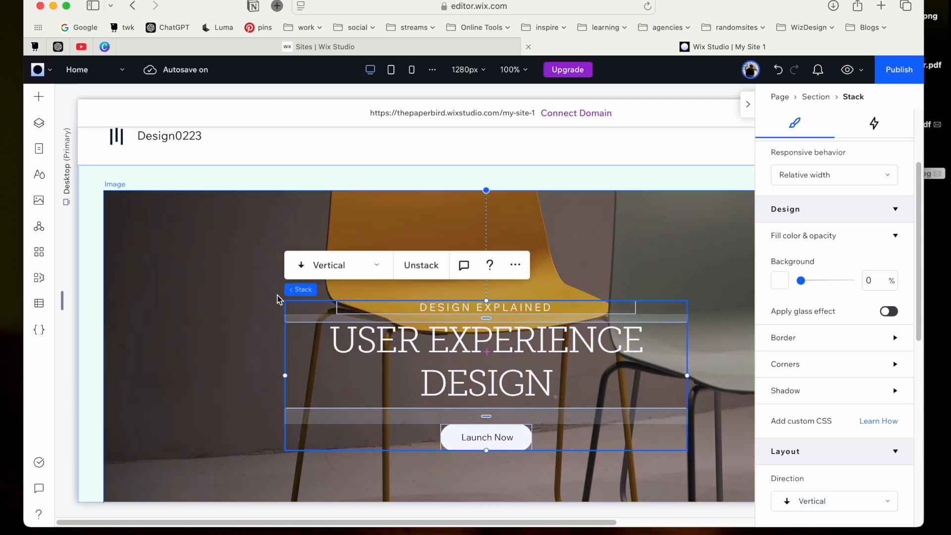
scroll(451, 195, "down", 2)
scroll(618, 186, "up", 2)
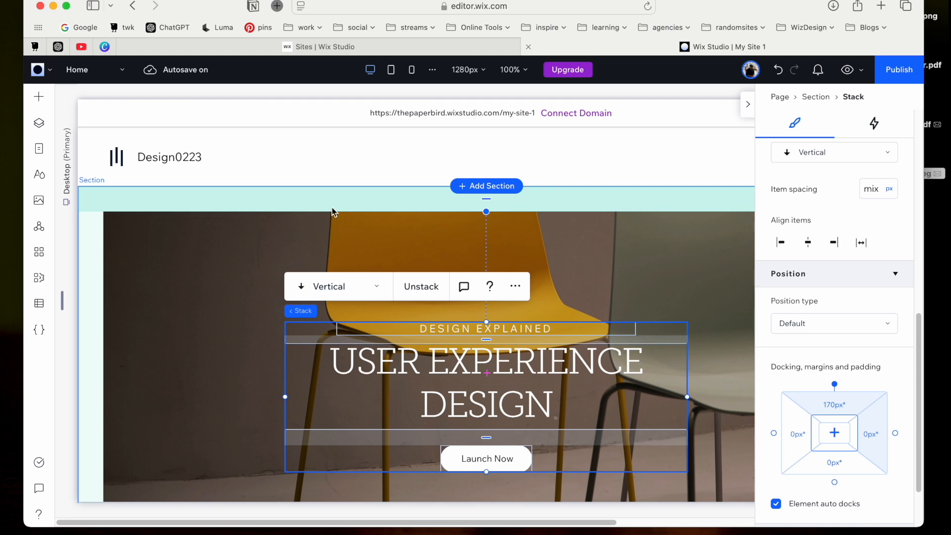
Step: Select the Welcome section and collapse the inspector to show the section at full width
left_click(332, 211)
scroll(350, 237, "down", 2)
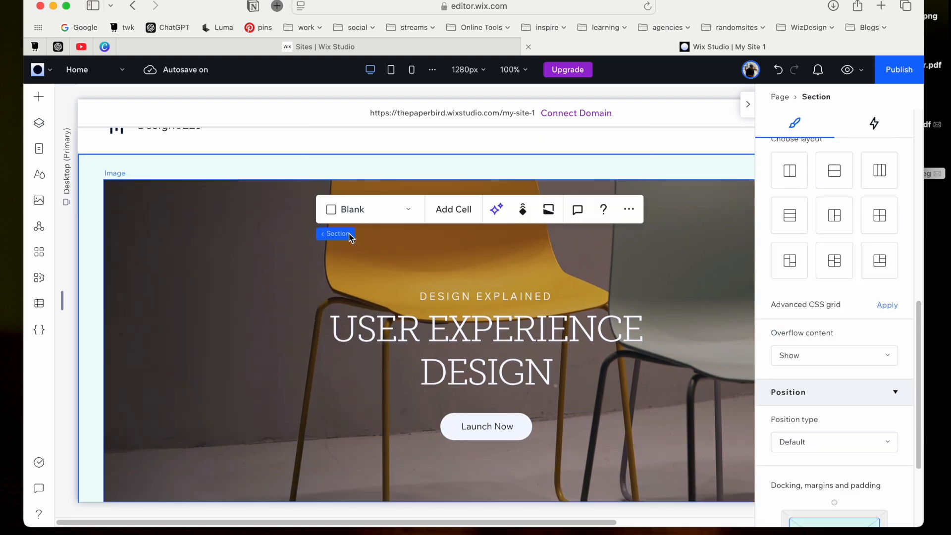
left_click(747, 105)
Step: Try the slanted tile grid shape and the circle grid shape on the chairs image
left_click(731, 273)
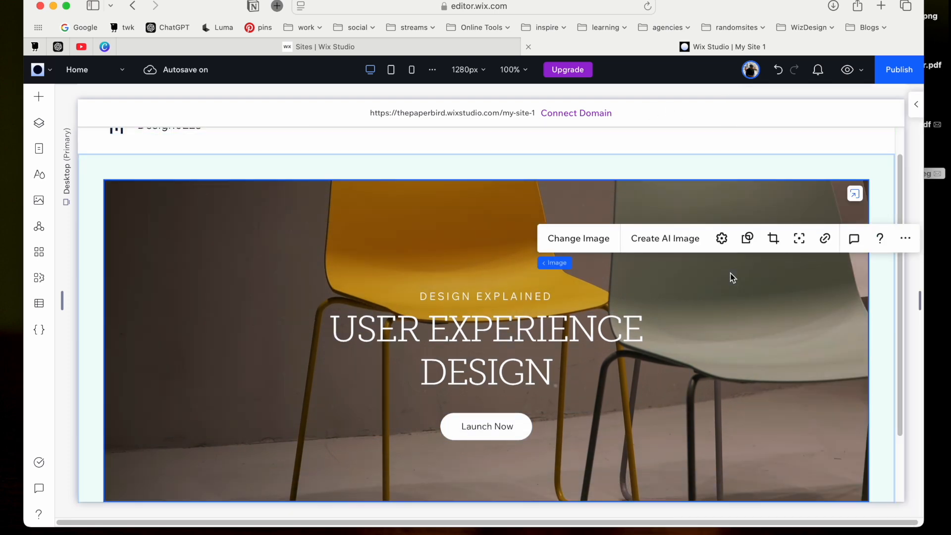
scroll(728, 277, "down", 1)
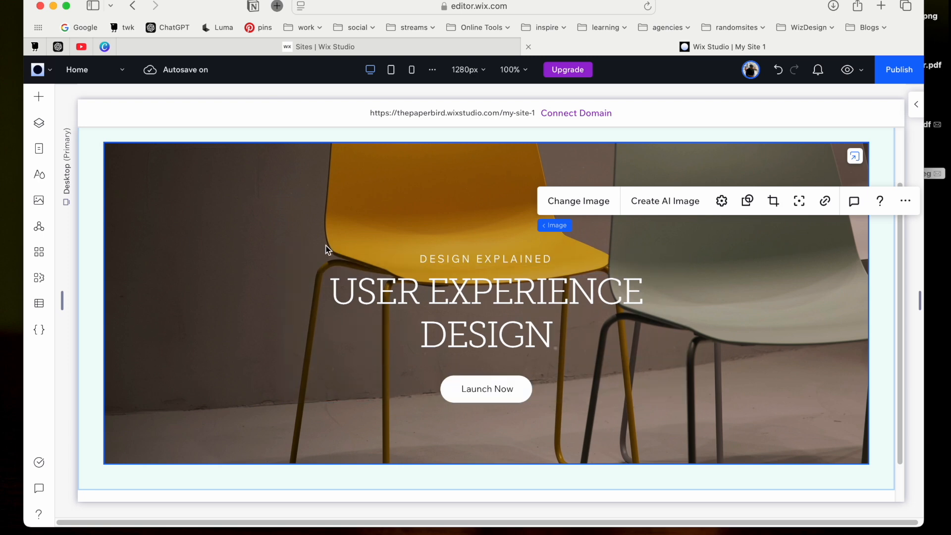
scroll(326, 249, "up", 1)
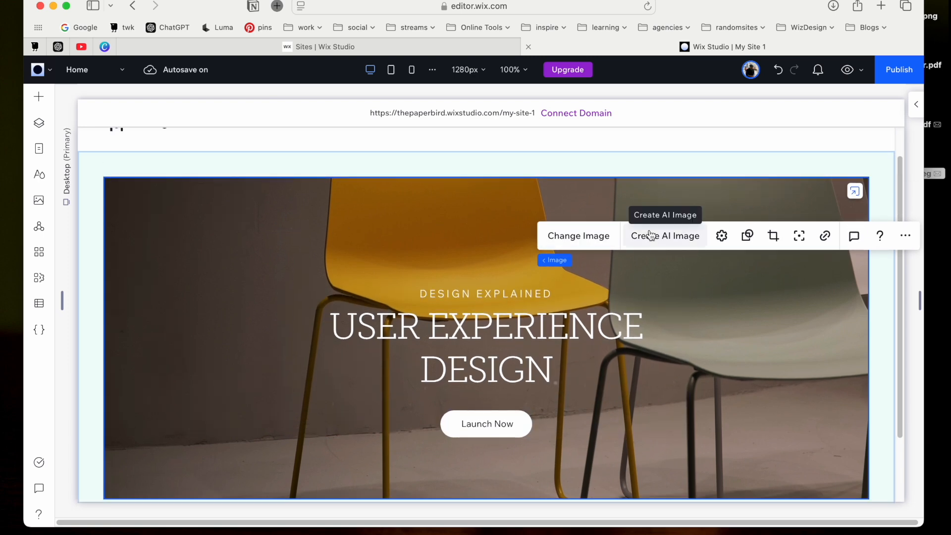
left_click(747, 236)
scroll(154, 224, "down", 2)
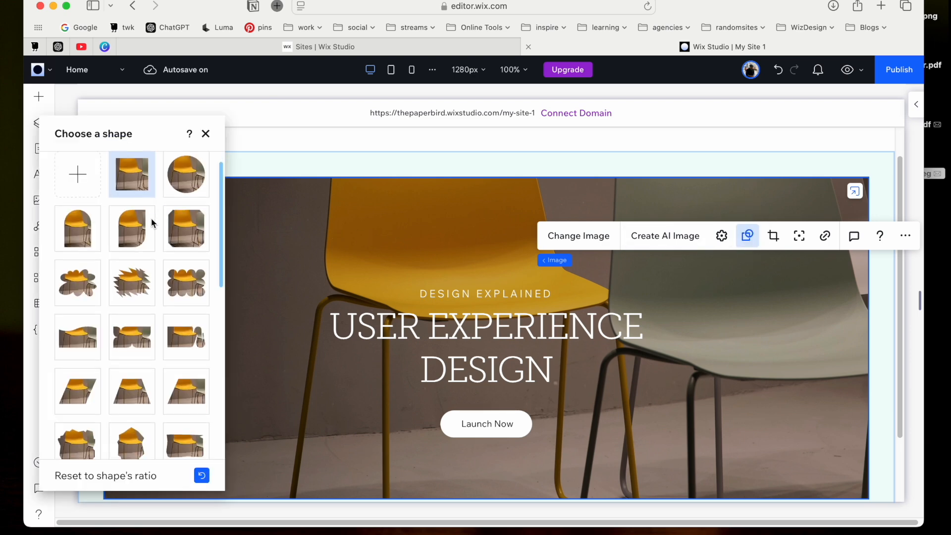
scroll(191, 261, "down", 5)
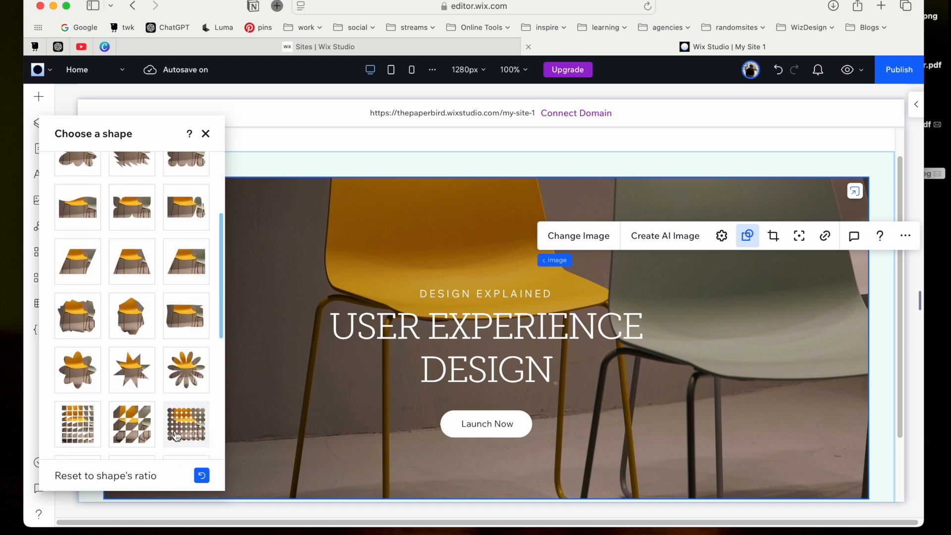
left_click(75, 421)
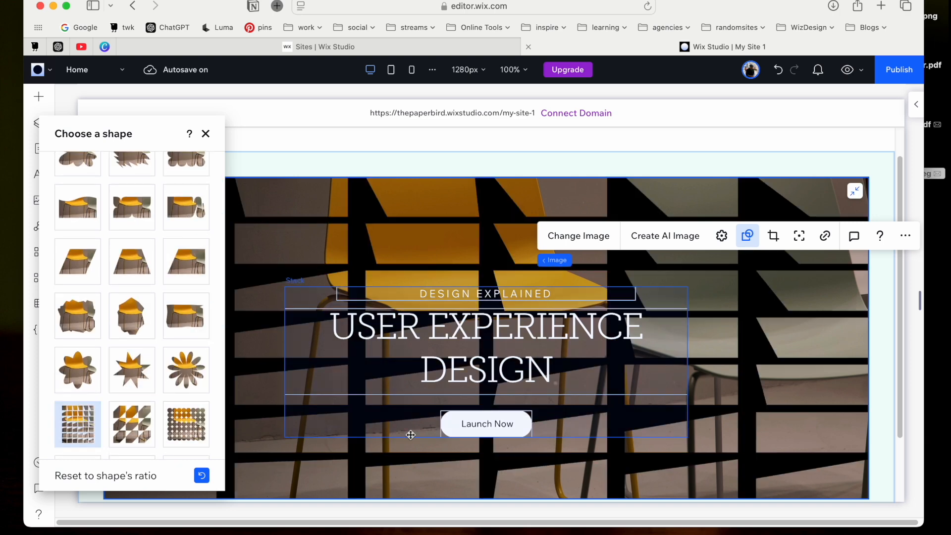
left_click(181, 423)
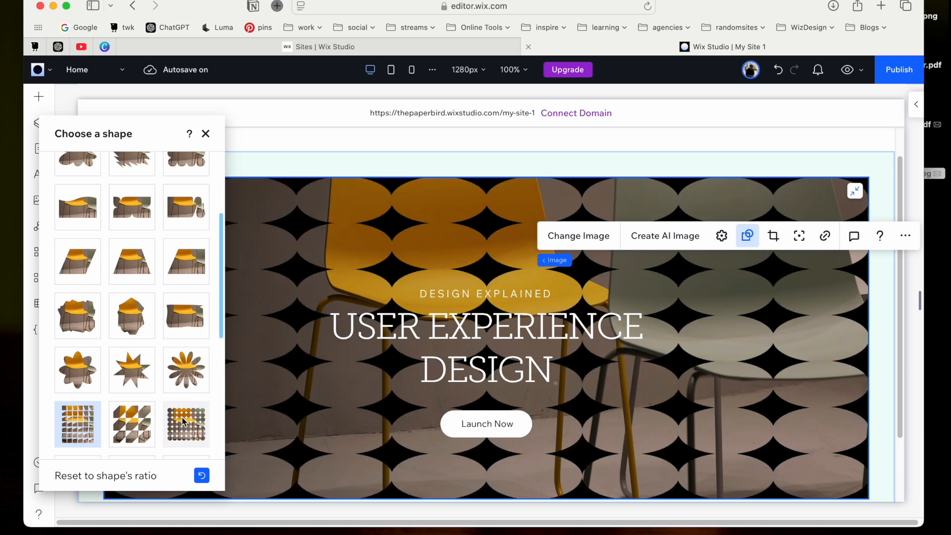
Step: Apply the quarter-circle mosaic shape to the chairs image
scroll(173, 277, "down", 5)
scroll(171, 276, "down", 10)
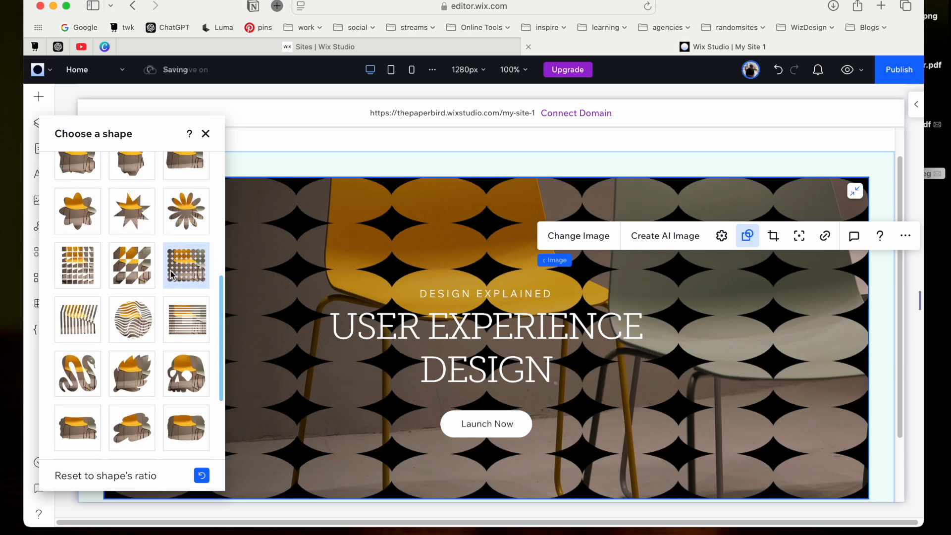
left_click(173, 372)
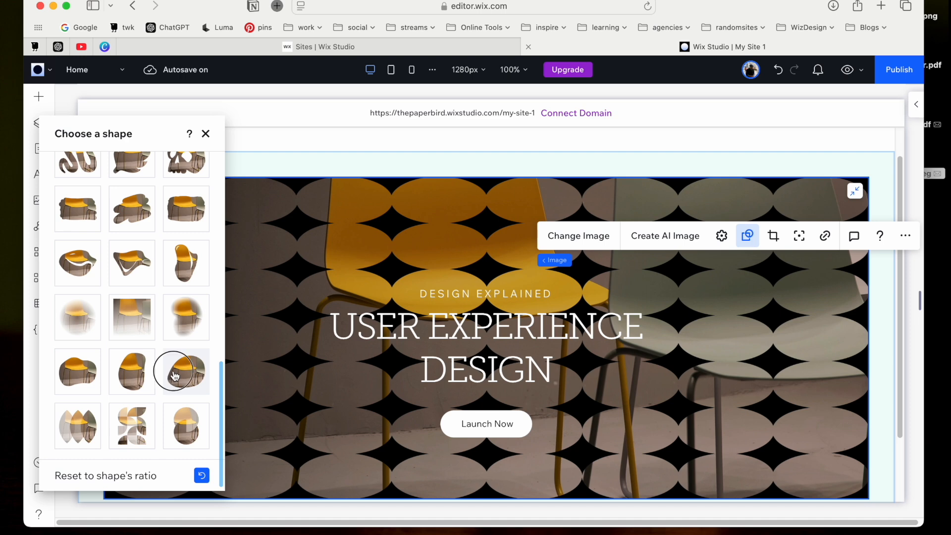
left_click(143, 419)
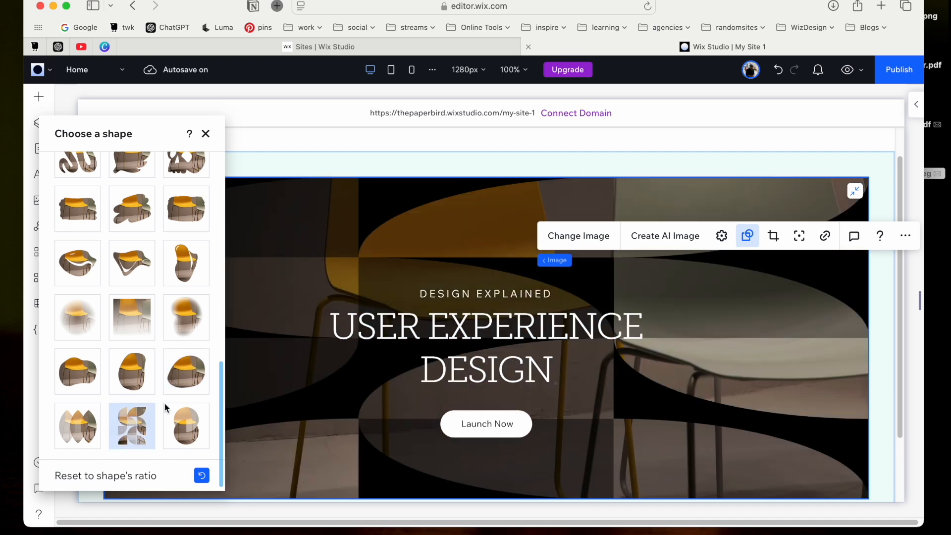
Step: Try the overlapping-circles shape on the chairs image, return the image to the plain rectangle and close the shape chooser
left_click(184, 422)
scroll(187, 267, "up", 3)
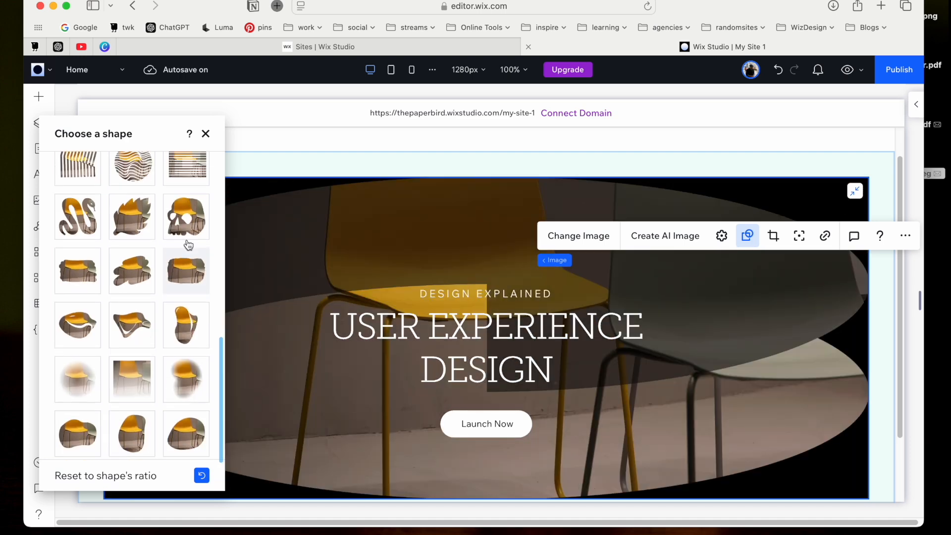
scroll(188, 244, "up", 10)
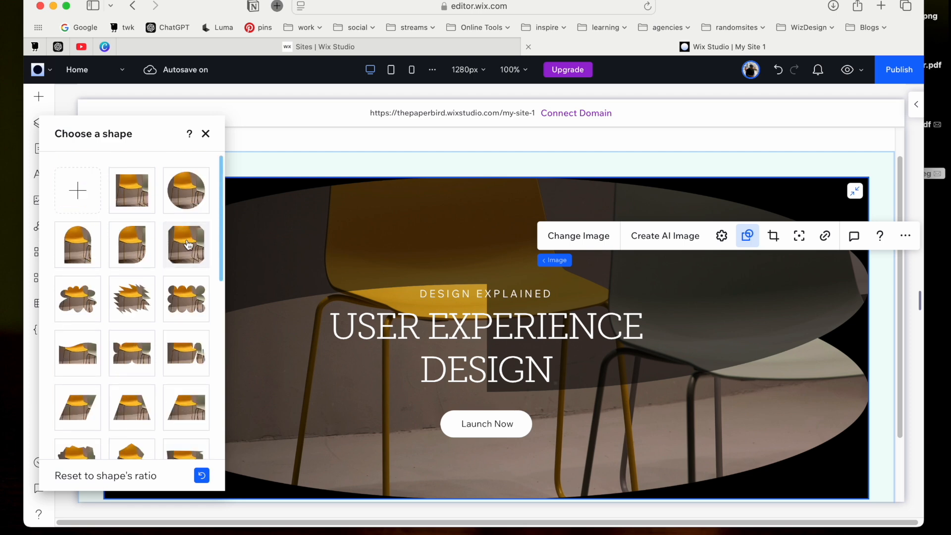
left_click(132, 200)
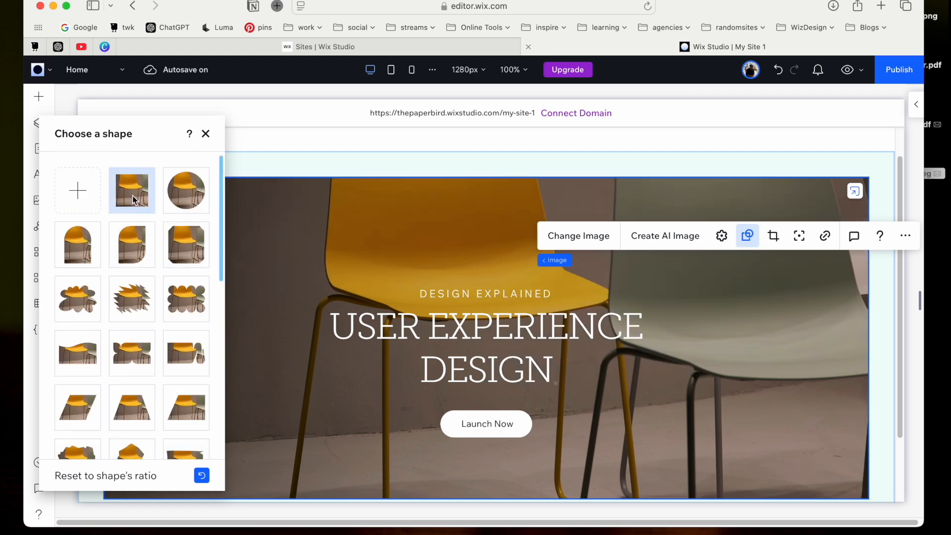
left_click(194, 193)
left_click(206, 133)
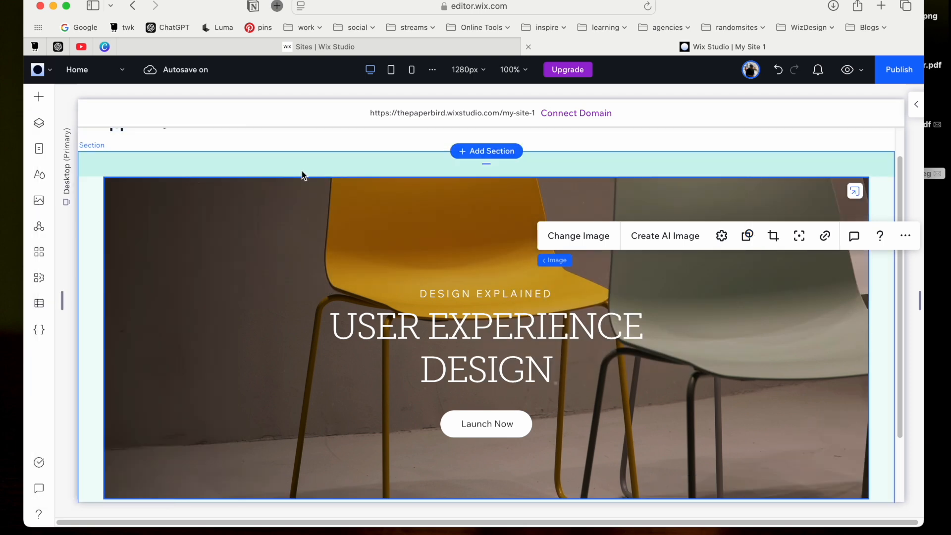
Step: Look over the Home page's Welcome section, text stack and header, and check the list of site pages
left_click(303, 173)
scroll(302, 173, "down", 1)
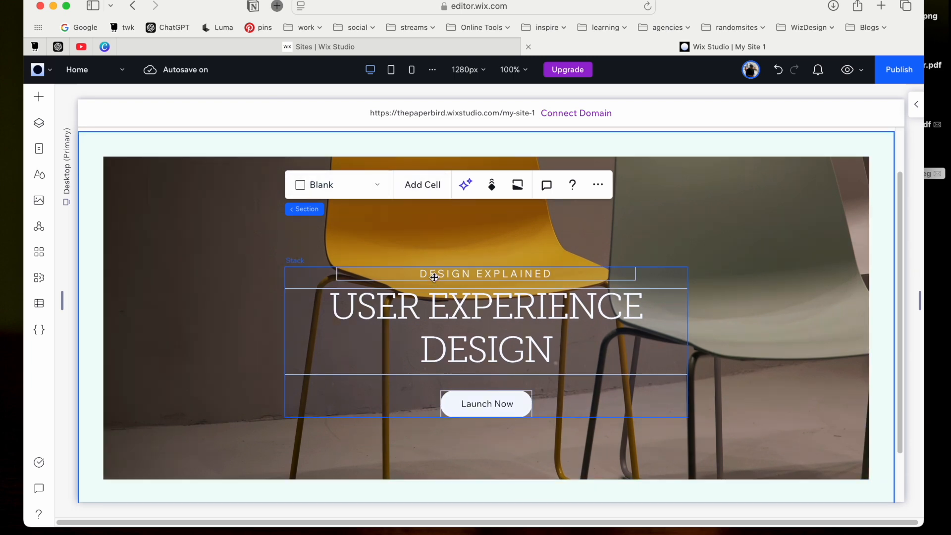
left_click(444, 326)
scroll(448, 325, "up", 2)
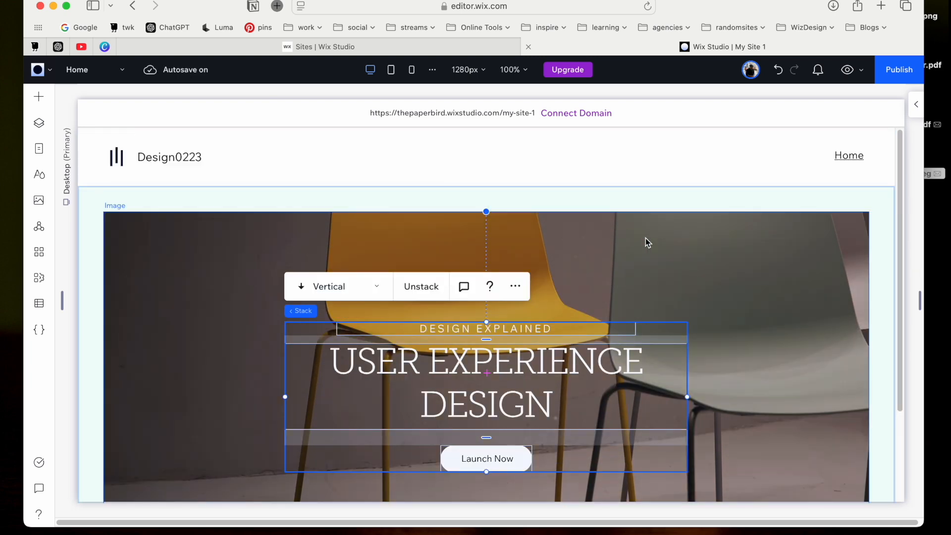
left_click(674, 269)
left_click(854, 160)
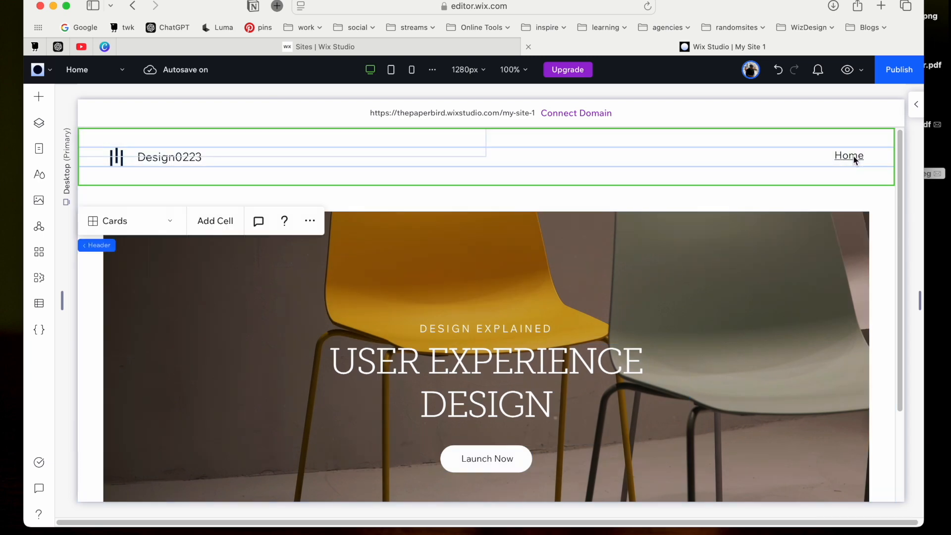
left_click(678, 316)
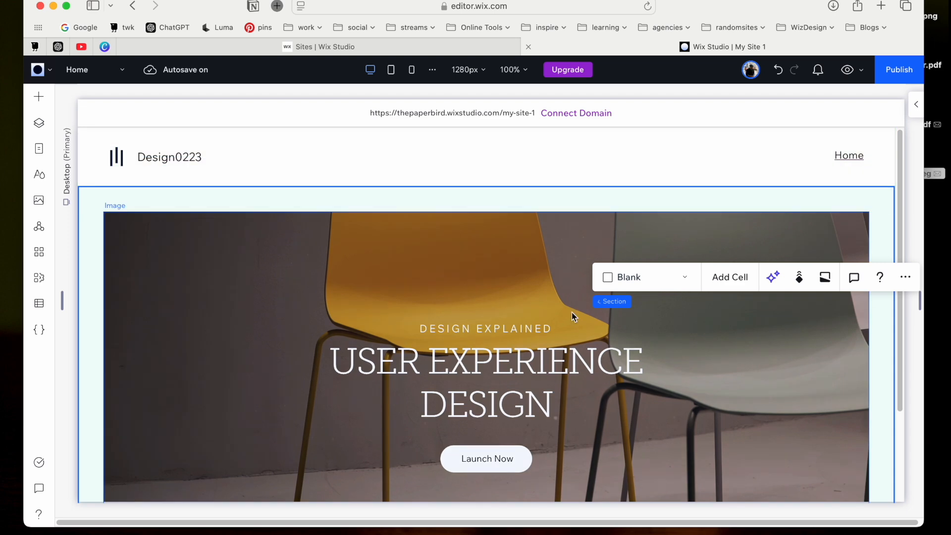
left_click(123, 71)
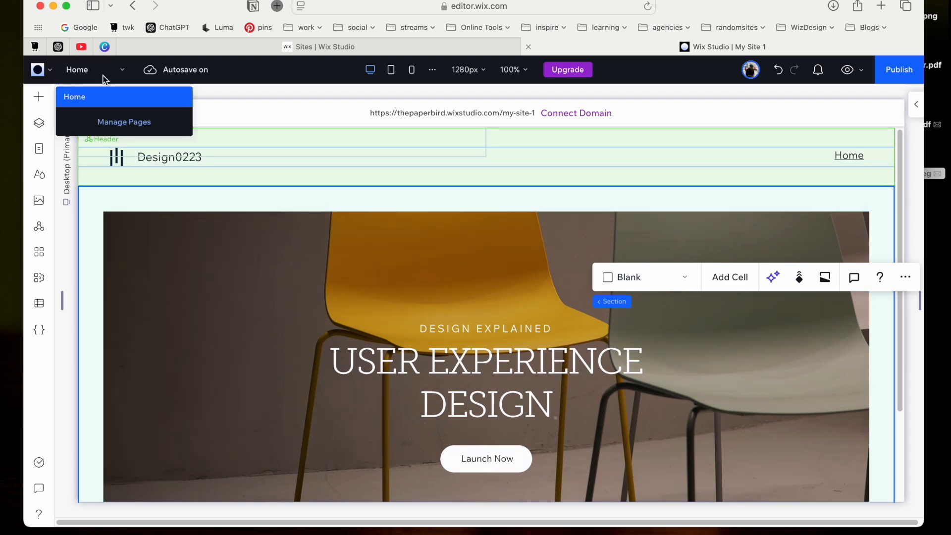
left_click(233, 310)
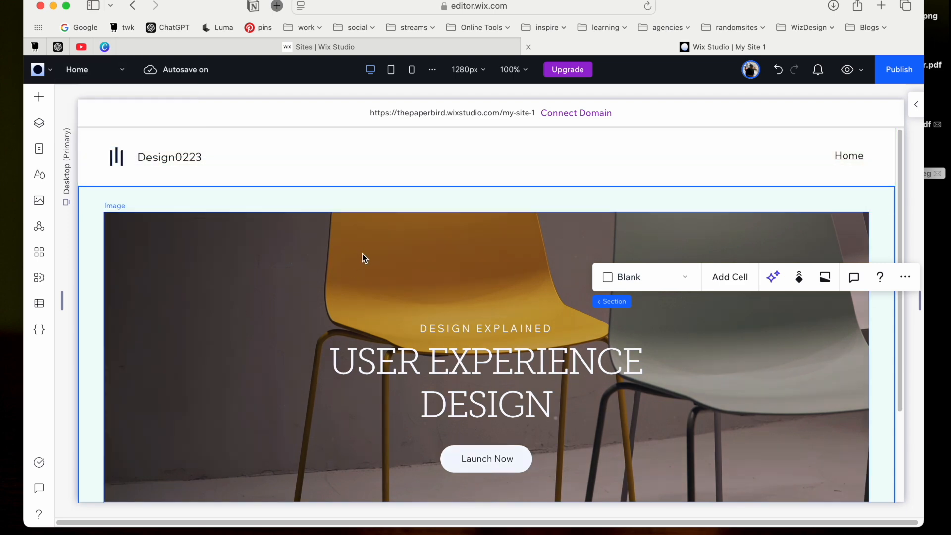
scroll(363, 253, "down", 4)
scroll(365, 253, "up", 4)
Step: Add a standard blank page to the site and name it Students
left_click(38, 148)
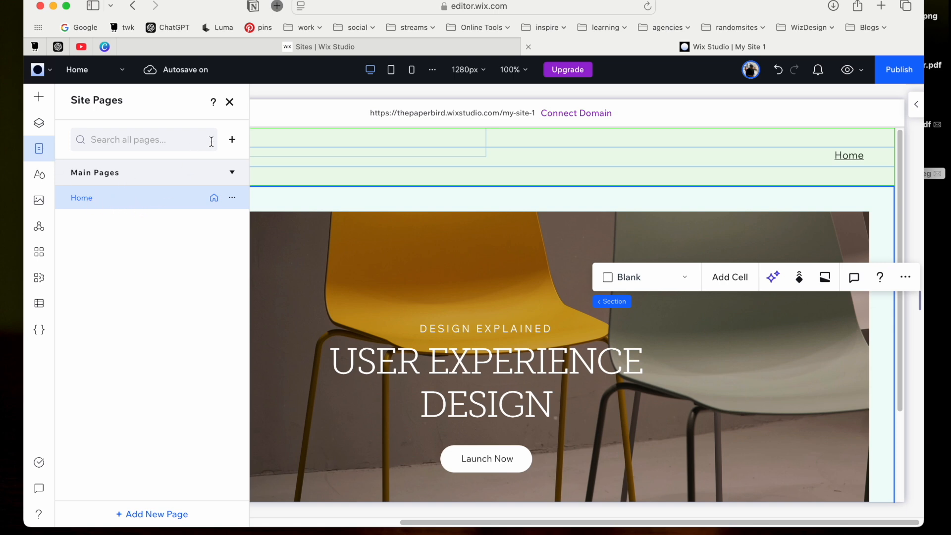
left_click(231, 142)
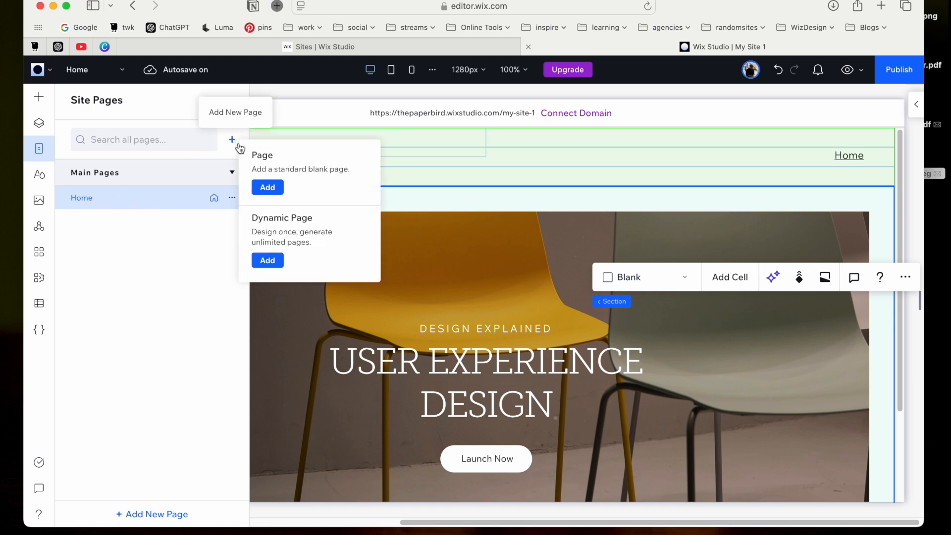
left_click(280, 189)
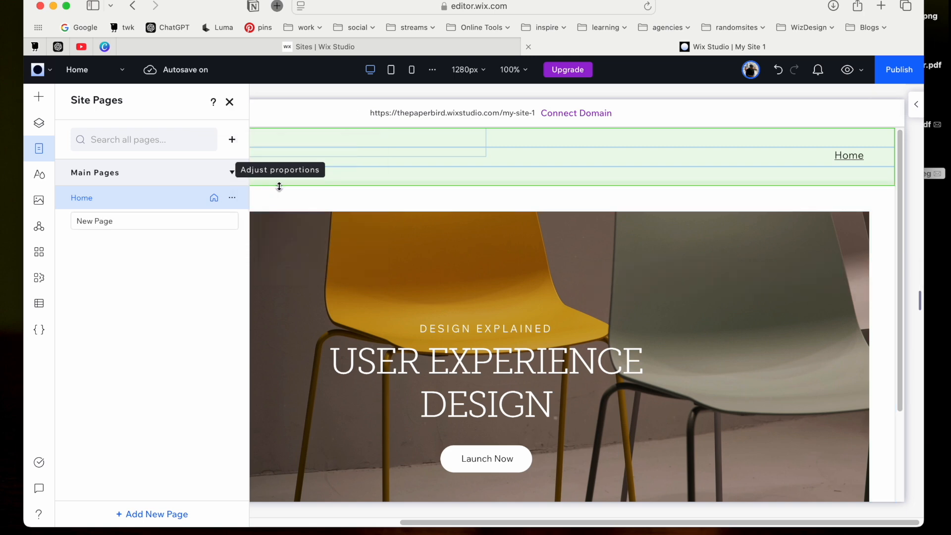
double_click(127, 221)
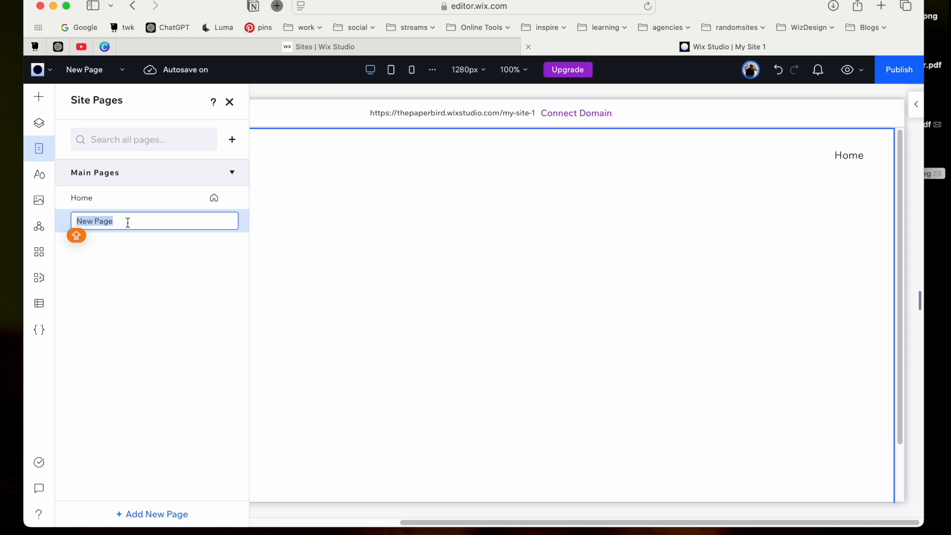
type("Students")
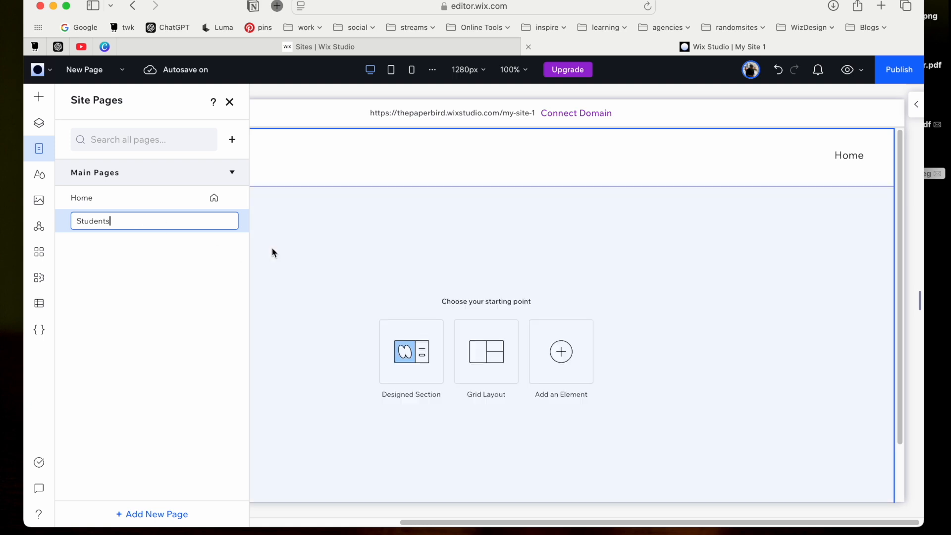
left_click(272, 250)
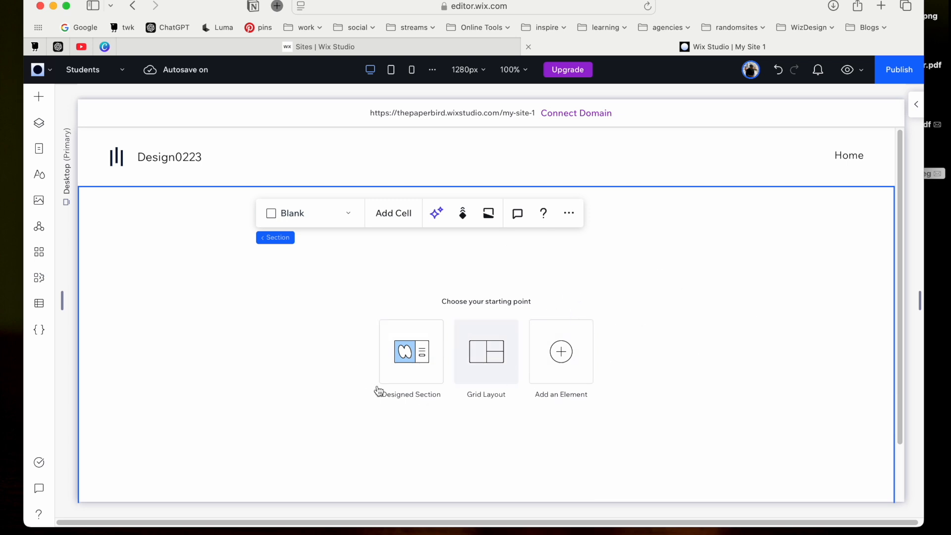
Step: Insert a section grid on the Students page with two cells above one full-width cell
left_click(489, 350)
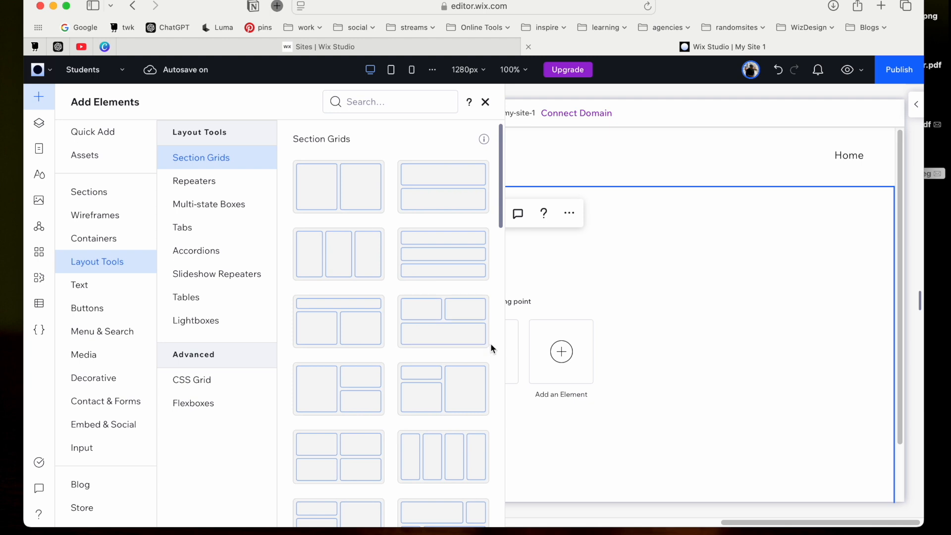
left_click(438, 330)
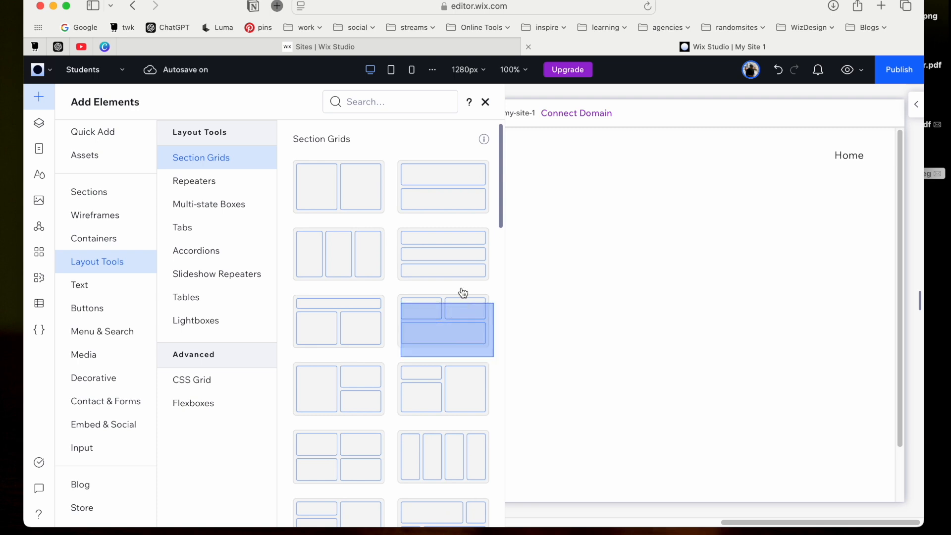
left_click(489, 104)
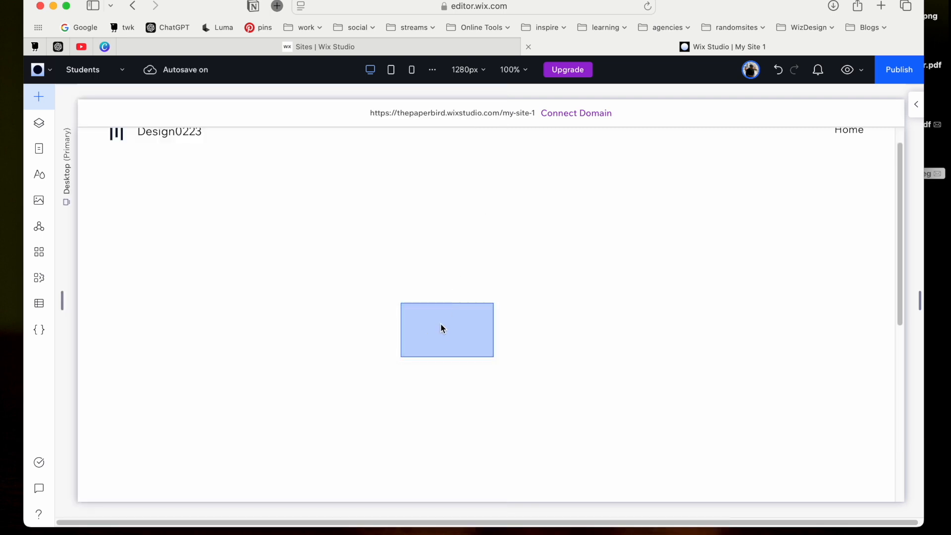
left_click_drag(430, 262, 389, 223)
scroll(430, 260, "up", 5)
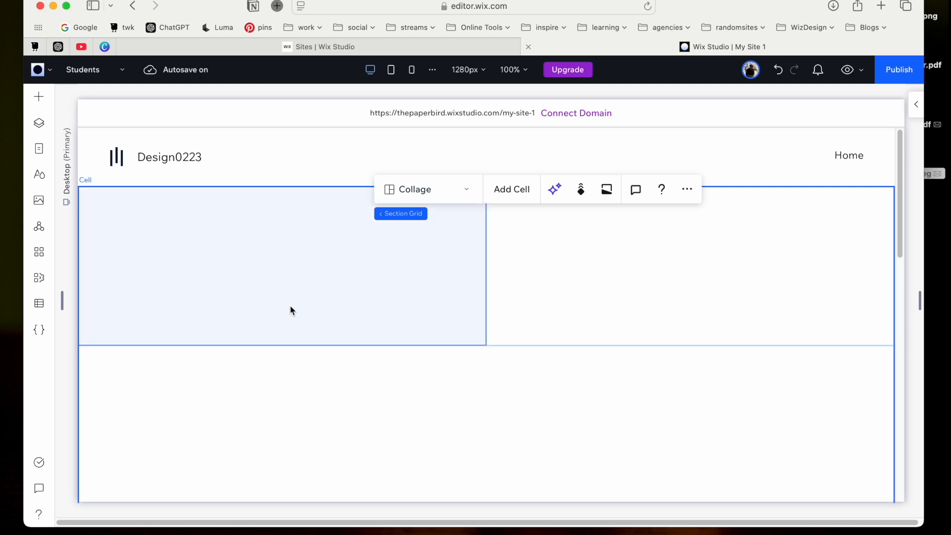
Step: Fill the upper-left grid cell with the Wix "Design" image of an open book on a green background
left_click(292, 309)
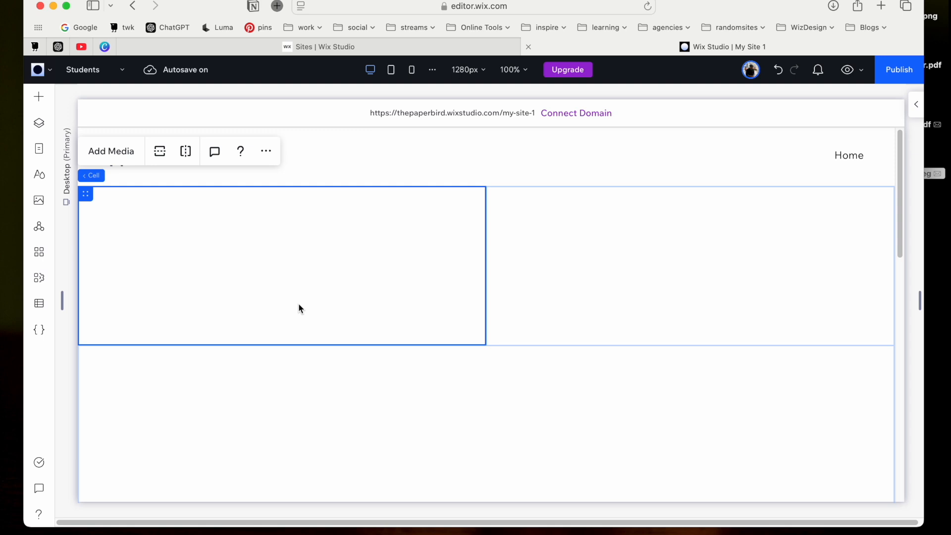
left_click(128, 156)
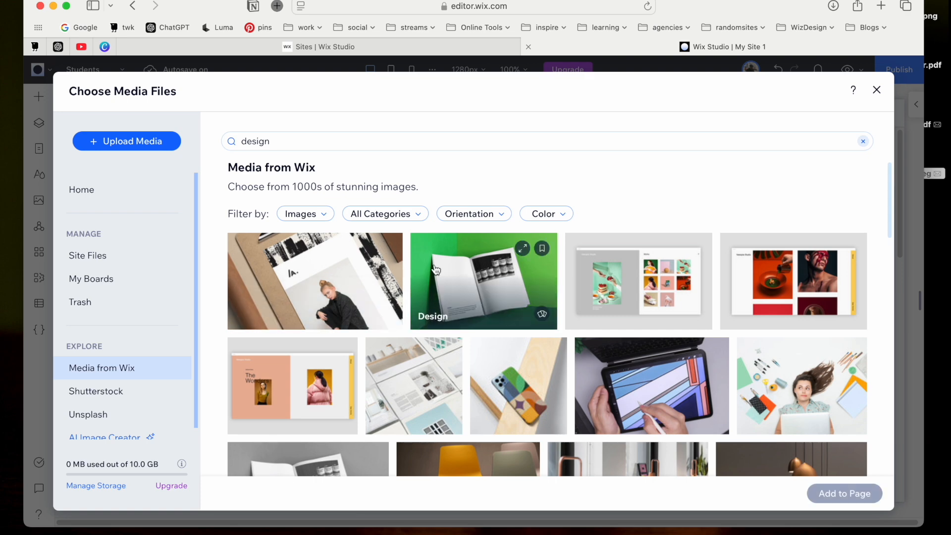
left_click(483, 292)
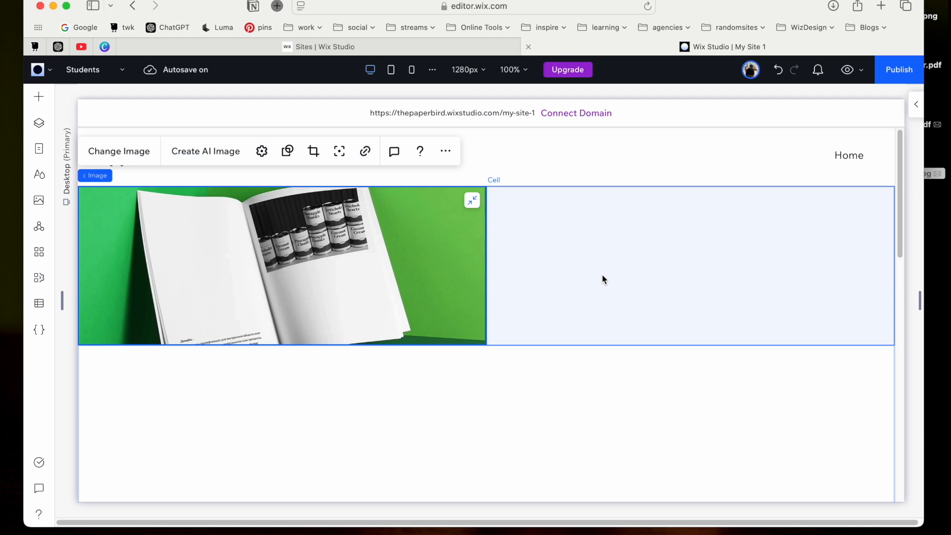
Step: Place a large paragraph text element in the middle of the upper-right grid cell
left_click(601, 274)
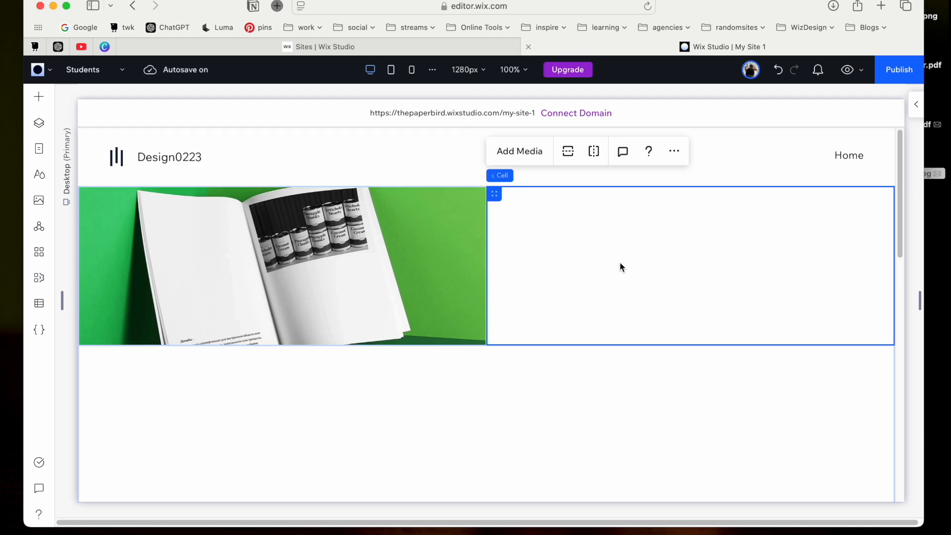
left_click(38, 99)
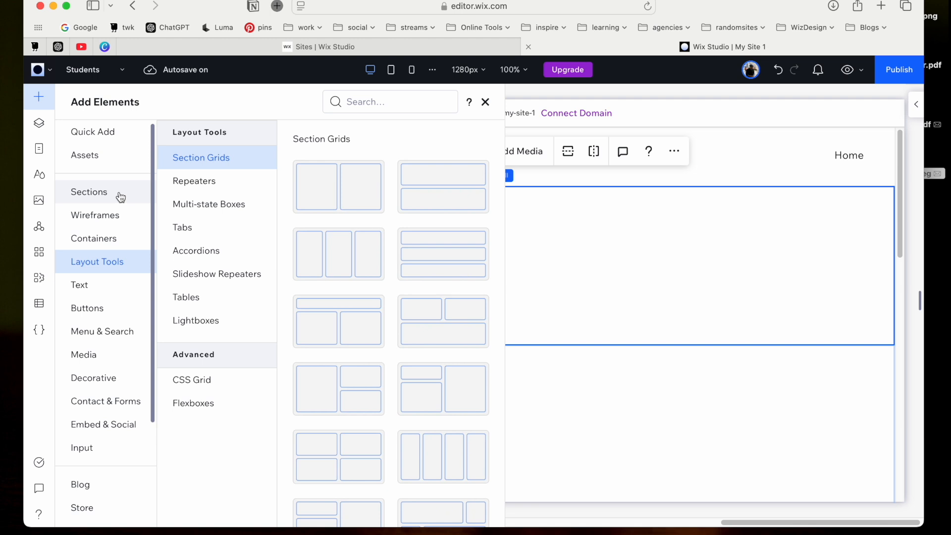
left_click(84, 285)
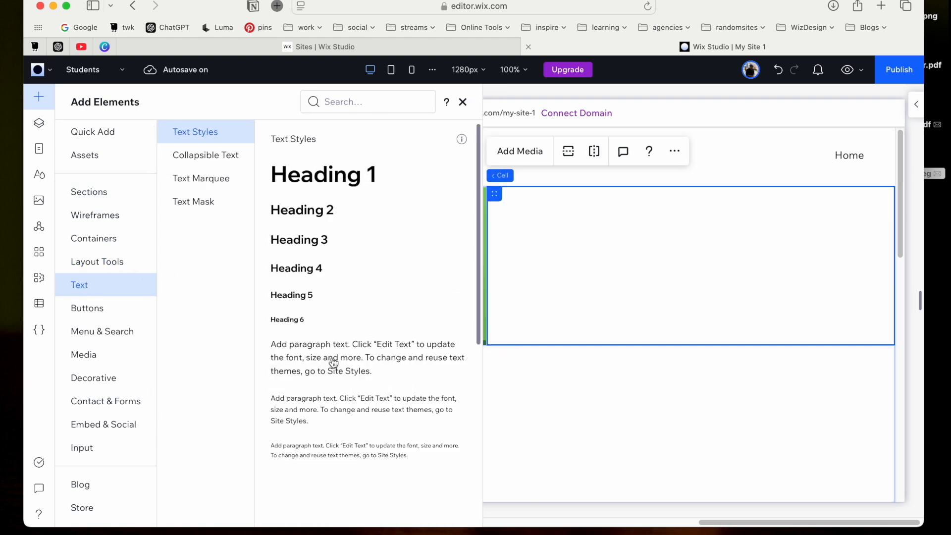
left_click_drag(333, 363, 647, 267)
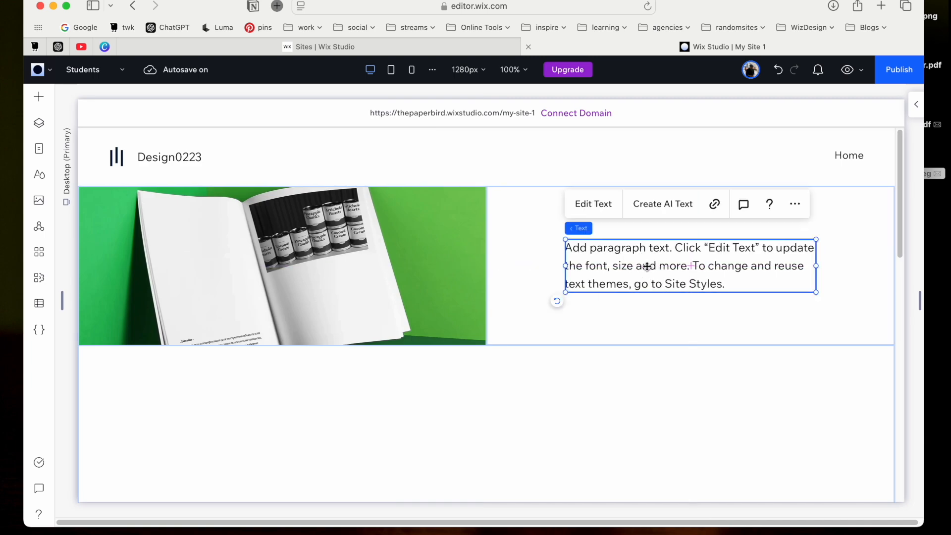
Step: Fill the full-width lower grid cell with the Wix "Design Magazine" image and collapse the inspector
left_click(515, 390)
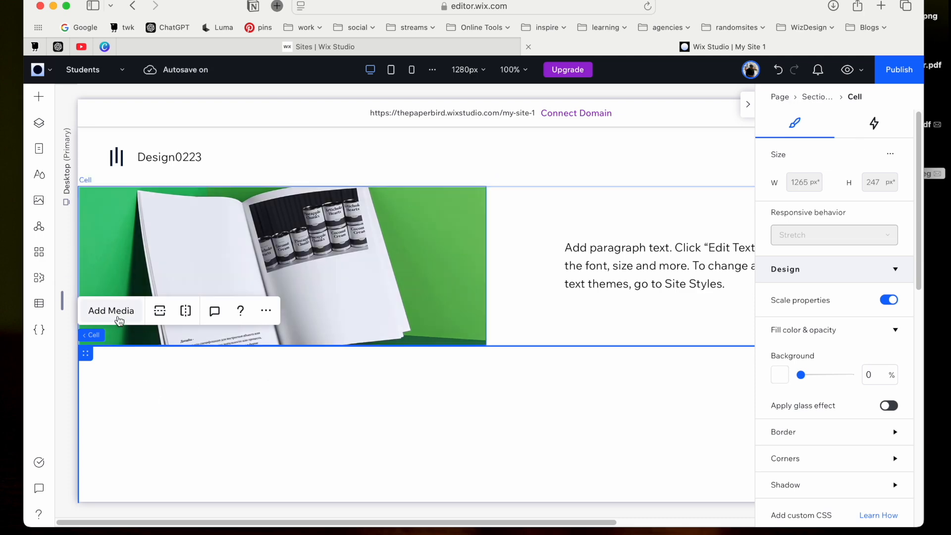
left_click(111, 311)
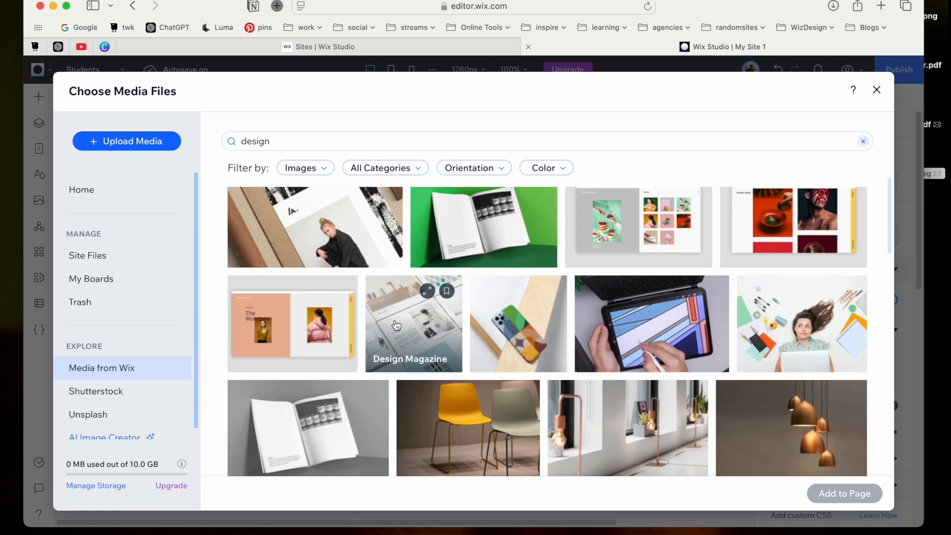
left_click(399, 324)
left_click(841, 492)
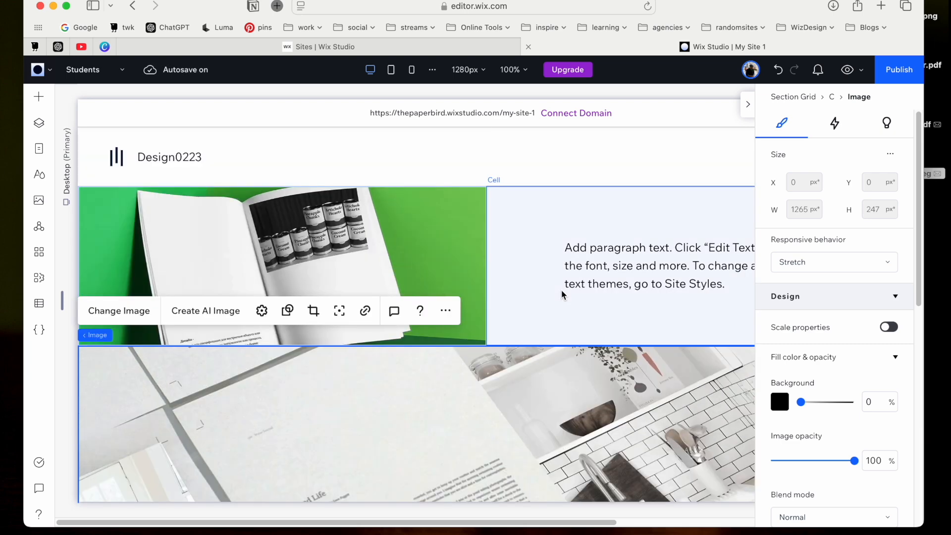
left_click(747, 115)
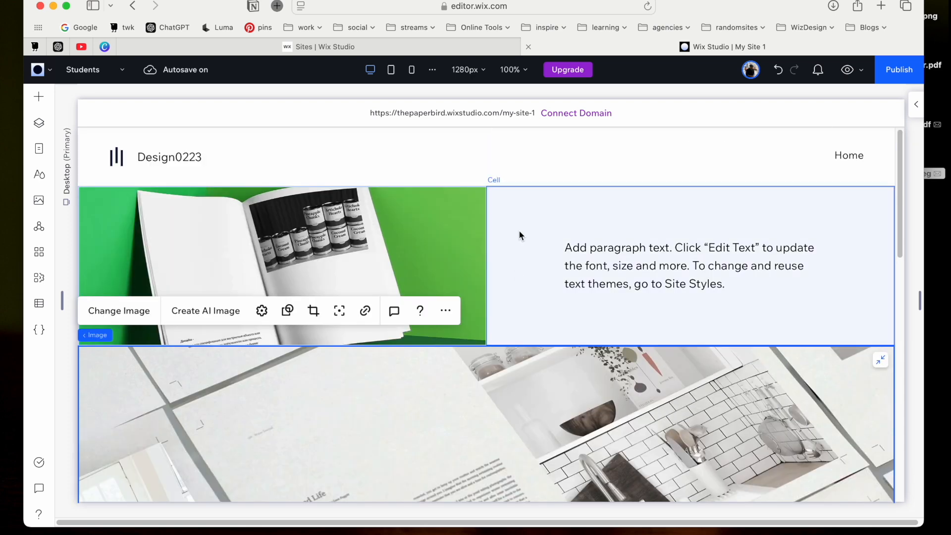
Step: Give the upper-right grid cell behind the paragraph text a custom lime-green background and collapse the inspector
left_click(519, 230)
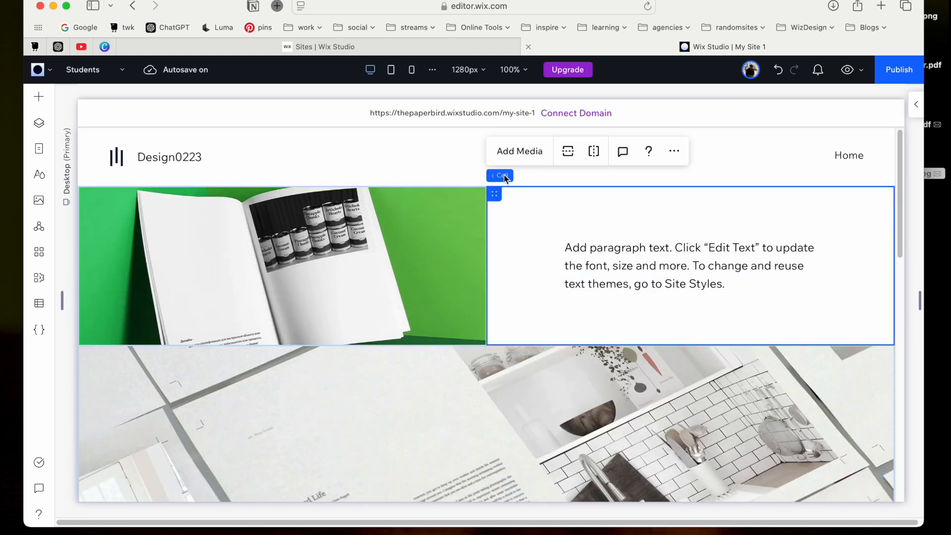
left_click(916, 104)
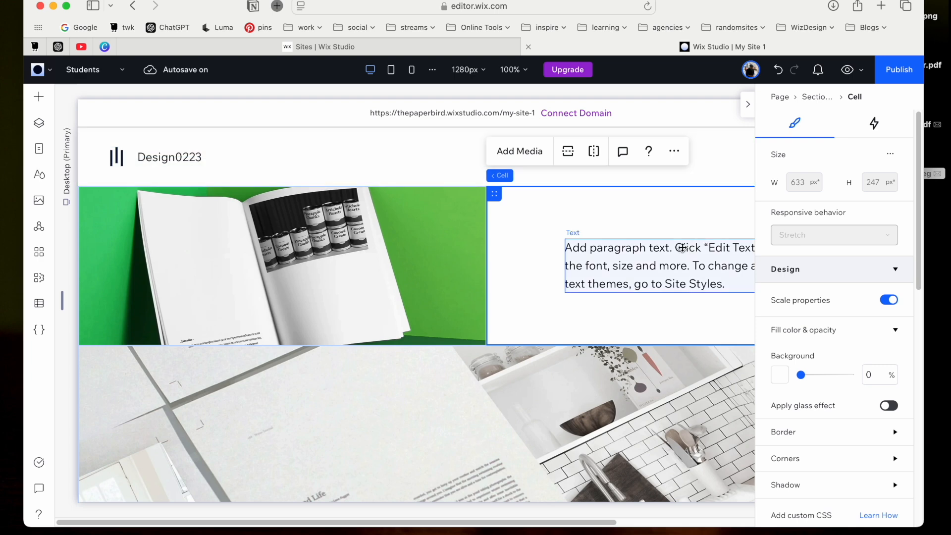
left_click(782, 373)
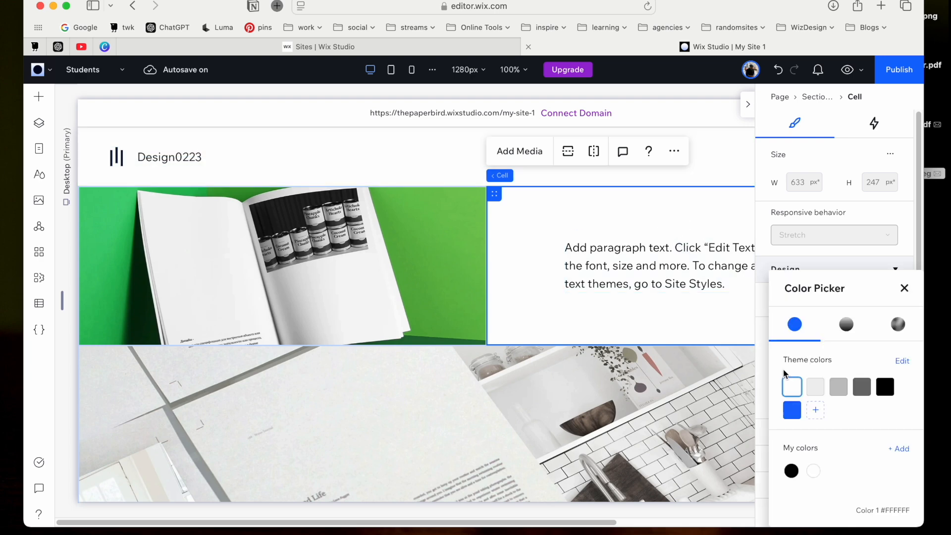
left_click(817, 409)
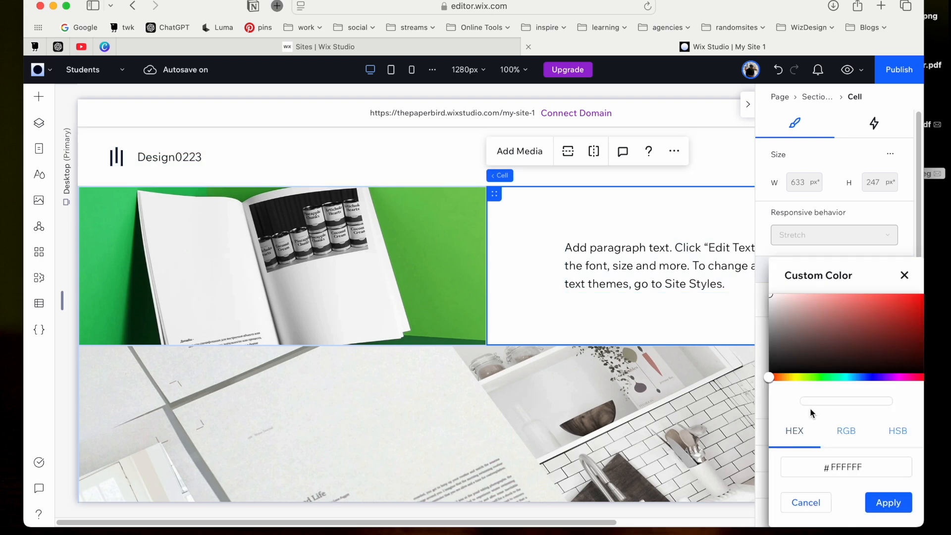
left_click(799, 378)
left_click(847, 309)
left_click_drag(847, 311, 892, 297)
left_click(888, 502)
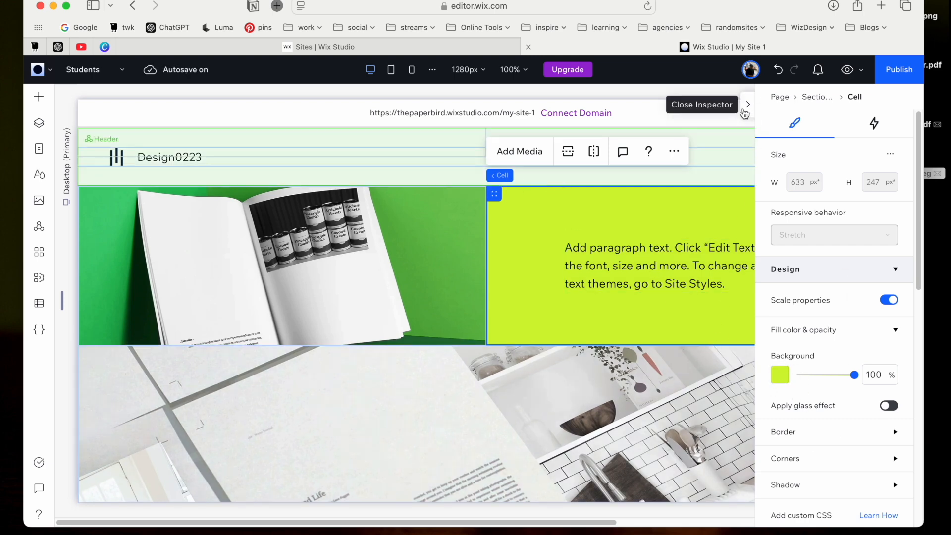
left_click(748, 104)
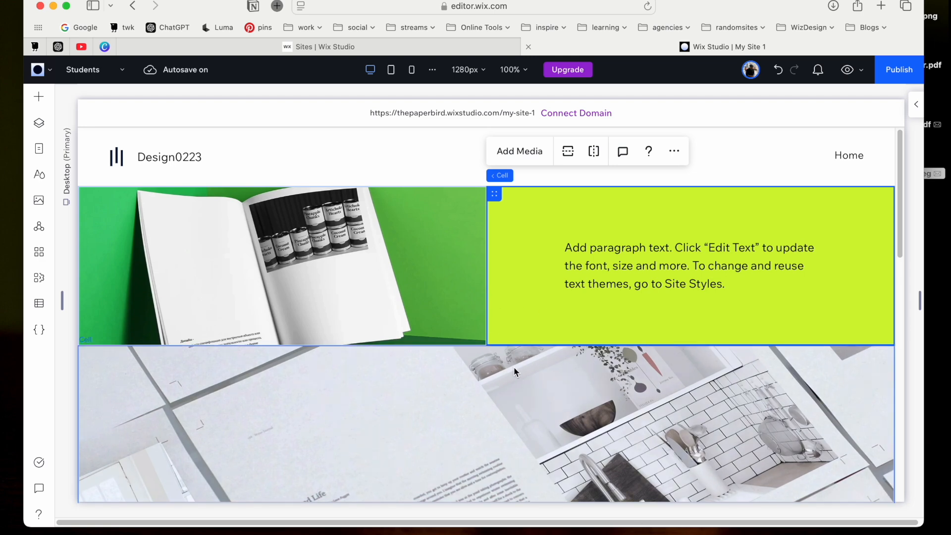
Step: Preview the Home page at desktop size and look through it from header to footer
scroll(515, 370, "down", 1)
scroll(517, 371, "up", 1)
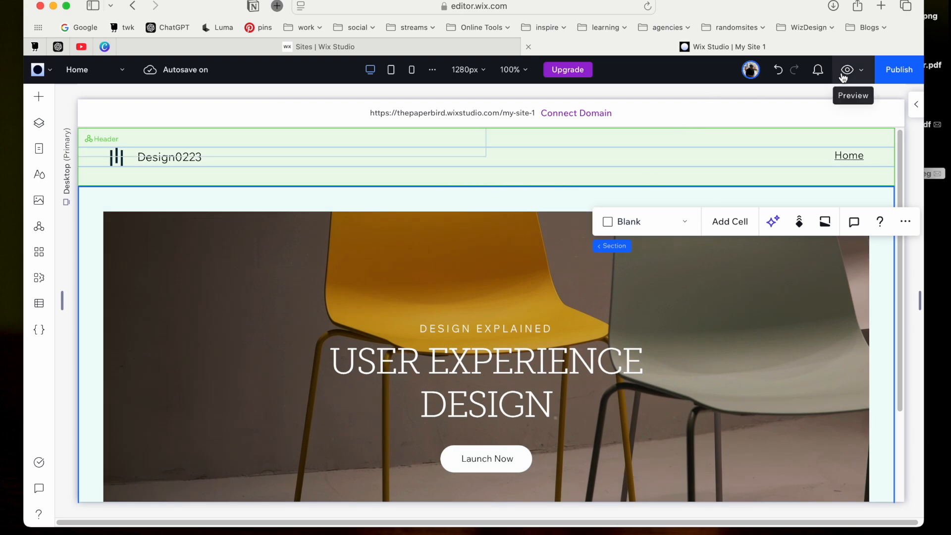
left_click(847, 69)
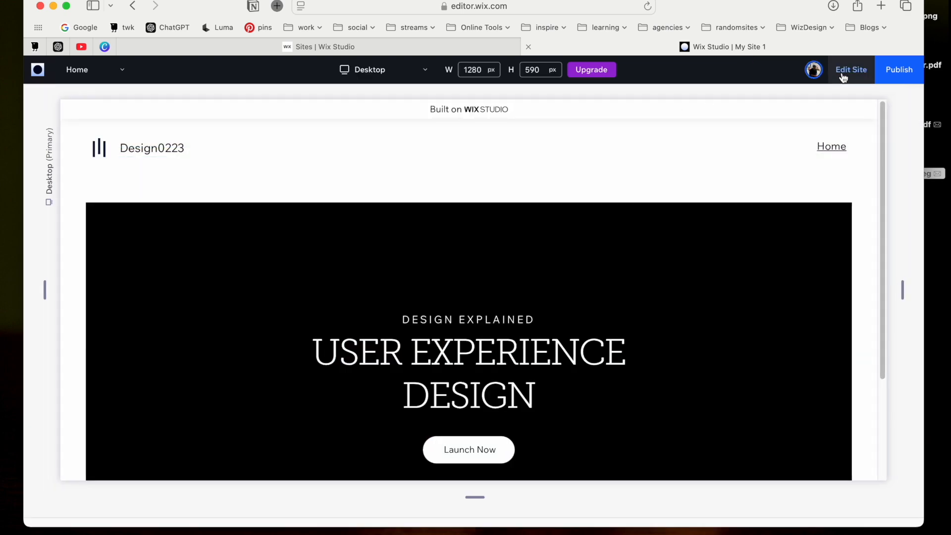
scroll(544, 256, "down", 3)
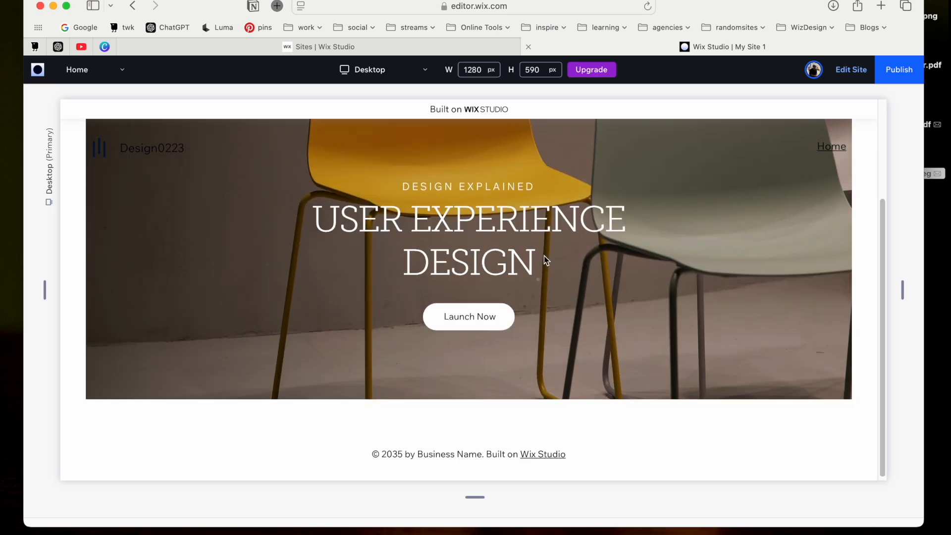
scroll(545, 259, "up", 3)
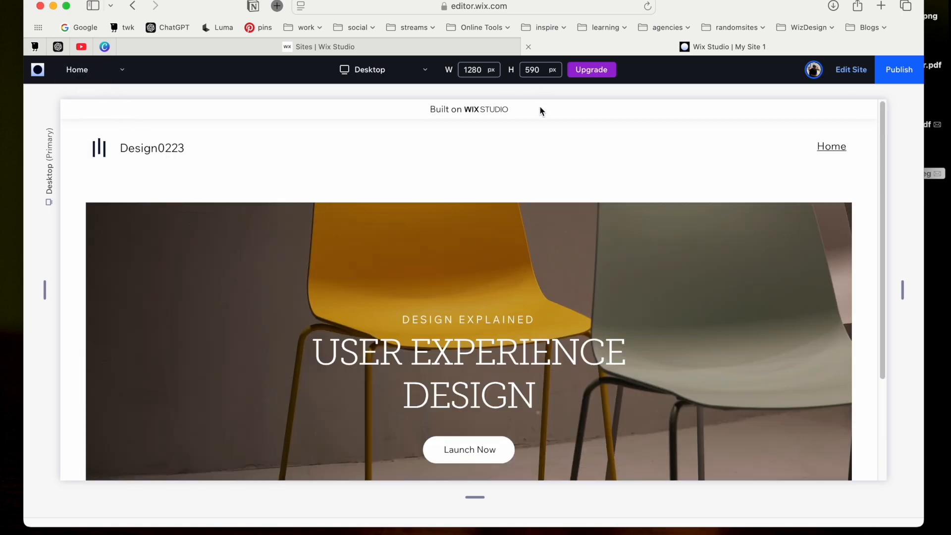
Step: Check the Home page preview at the Mobile and Tablet sizes, then return to editing and dismiss the publish prompt
left_click(392, 75)
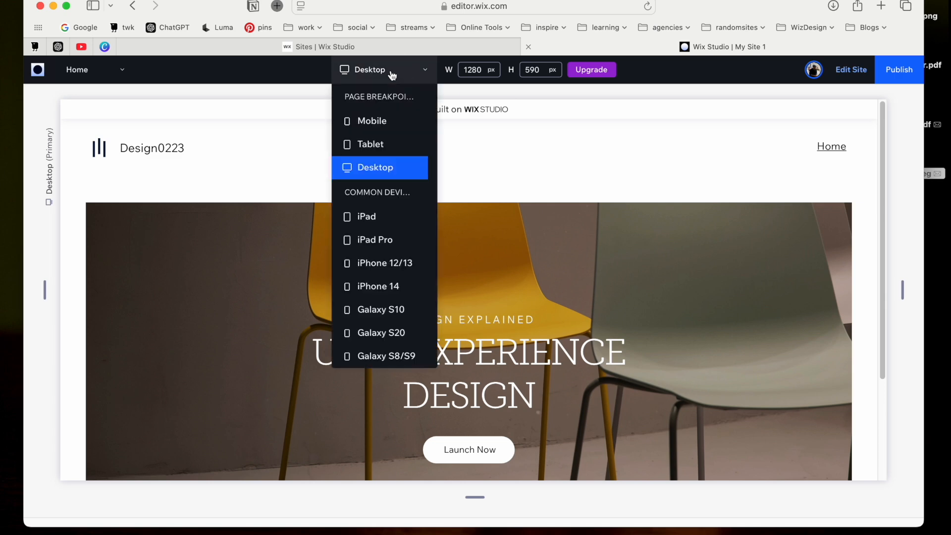
left_click(373, 121)
scroll(437, 238, "down", 3)
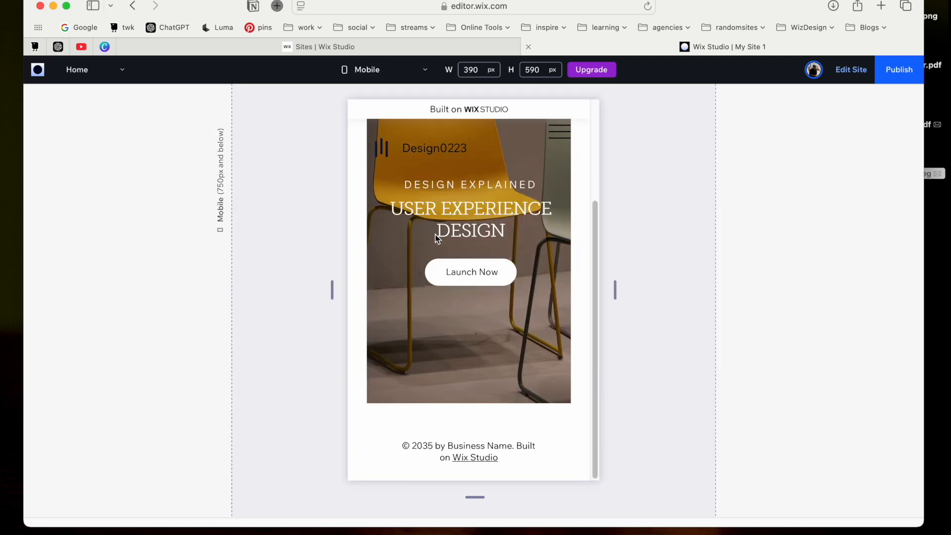
scroll(437, 239, "up", 3)
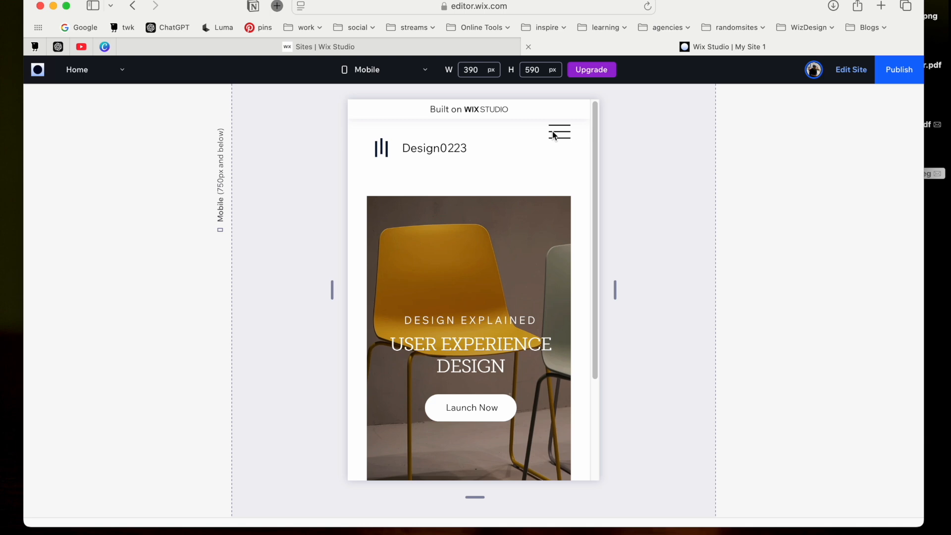
left_click(386, 75)
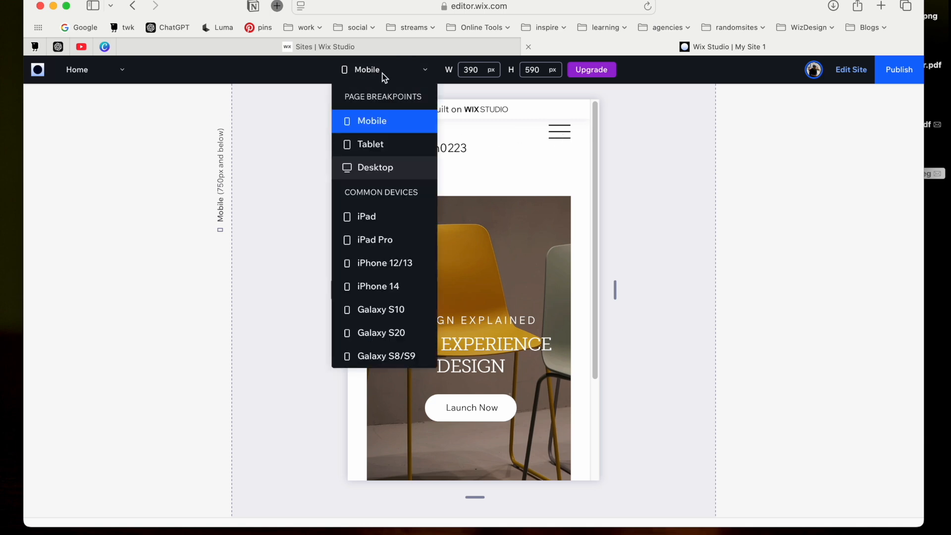
left_click(358, 143)
scroll(464, 235, "down", 3)
scroll(465, 233, "up", 3)
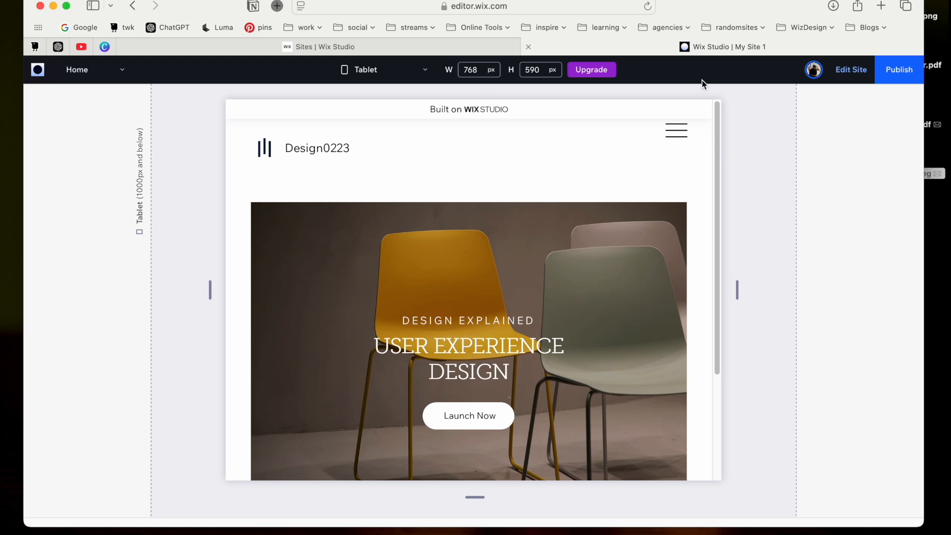
left_click(845, 73)
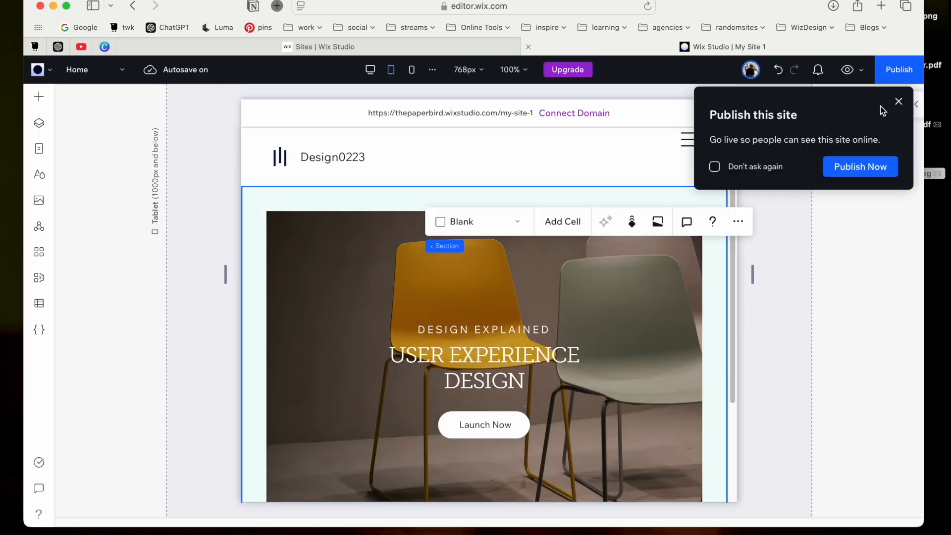
left_click(897, 102)
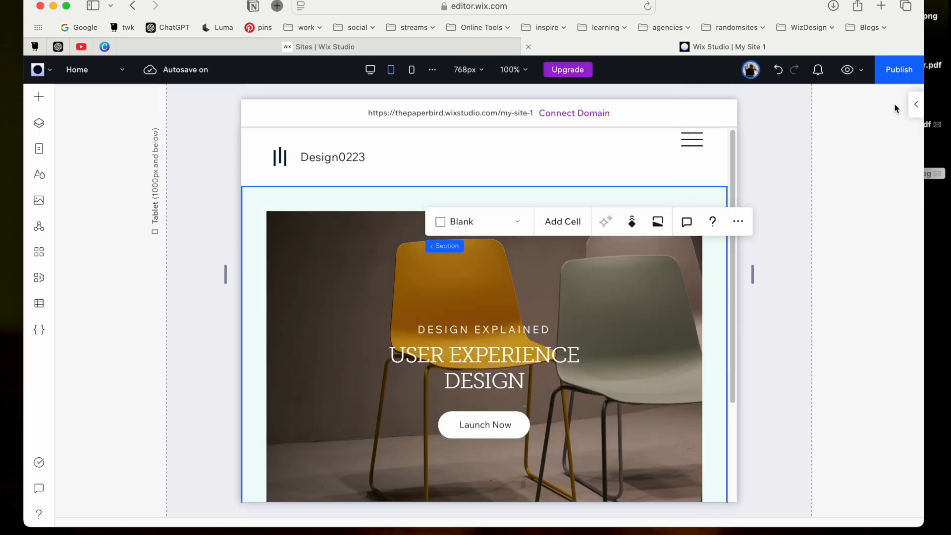
Step: Switch back to the desktop breakpoint and delete the existing horizontal menu from the header
left_click(370, 69)
left_click(577, 238)
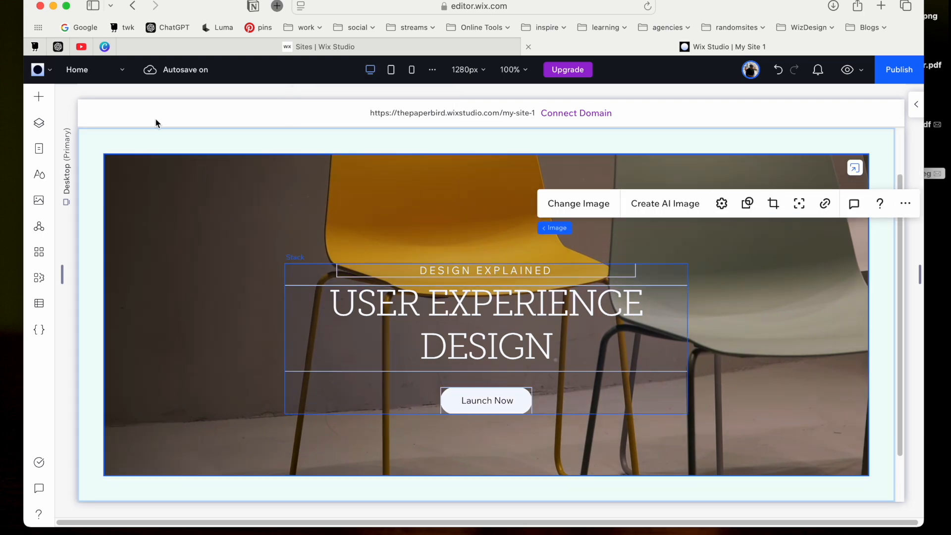
left_click(43, 155)
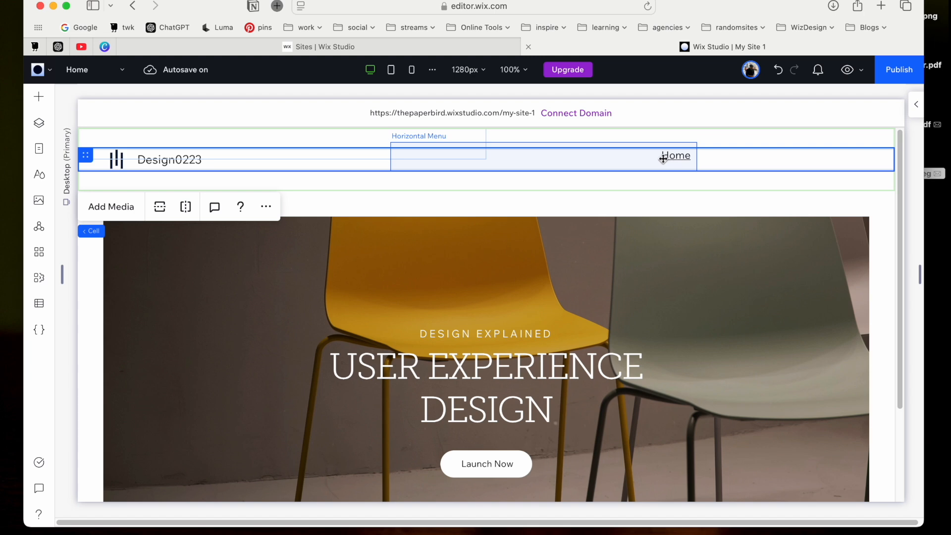
left_click_drag(663, 159, 683, 163)
key("Delete")
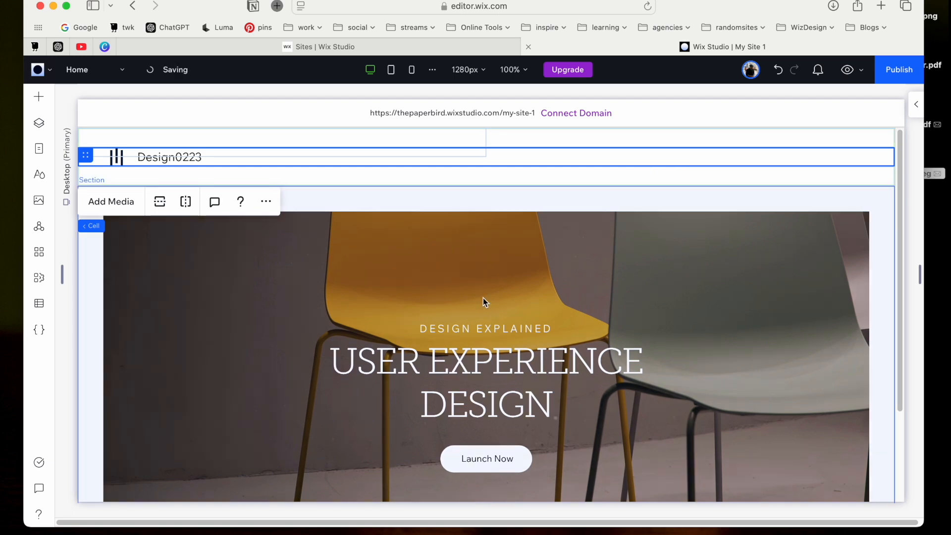
Step: Add the horizontal menu with rounded, pill-shaped items to the right half of the header
left_click(39, 99)
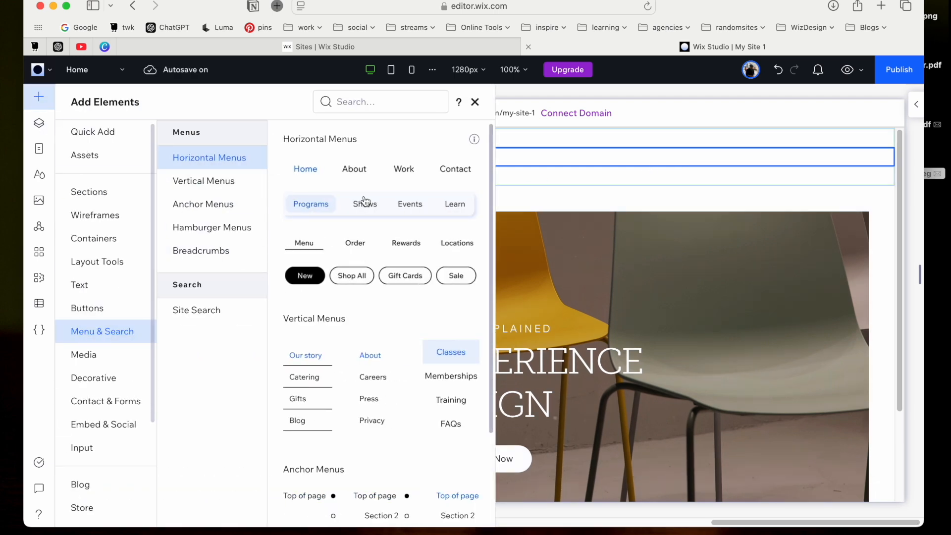
left_click(212, 191)
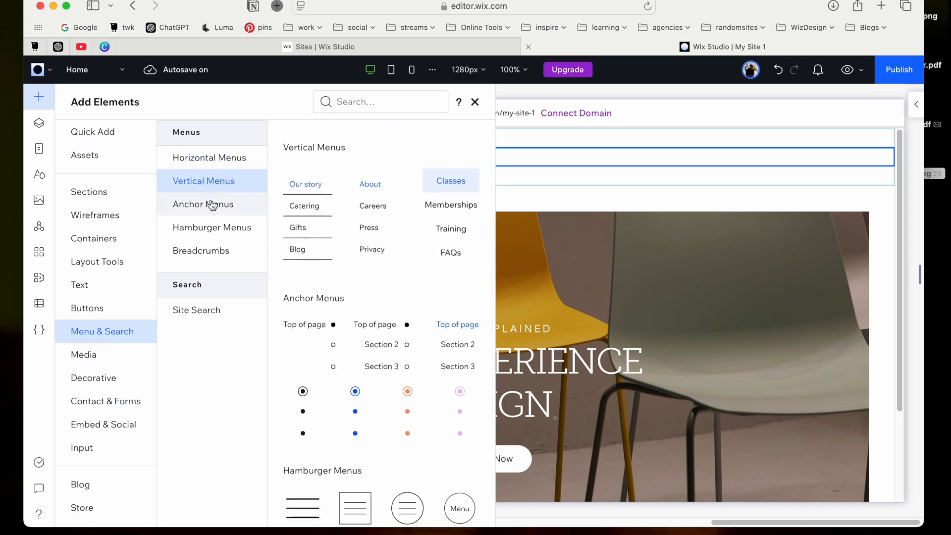
left_click(212, 205)
left_click(212, 226)
left_click(214, 251)
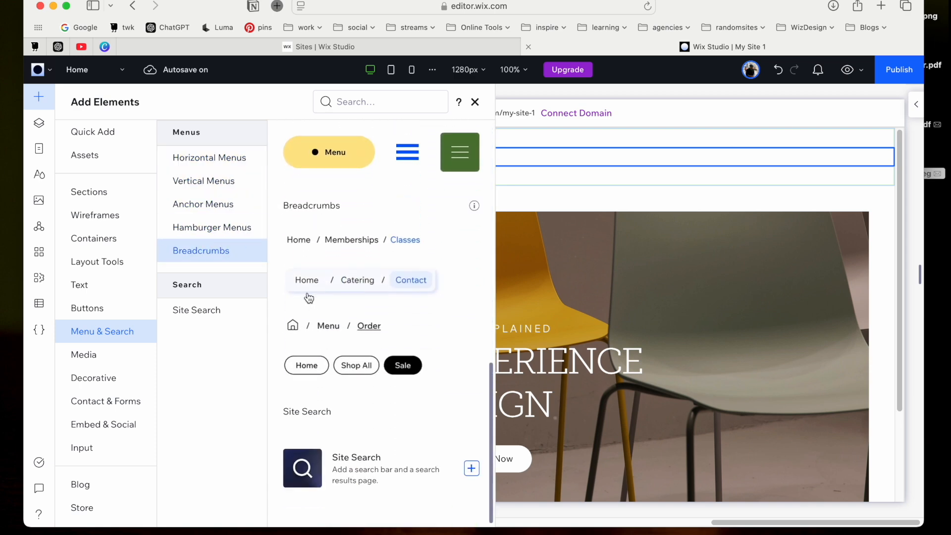
left_click(220, 182)
left_click(224, 165)
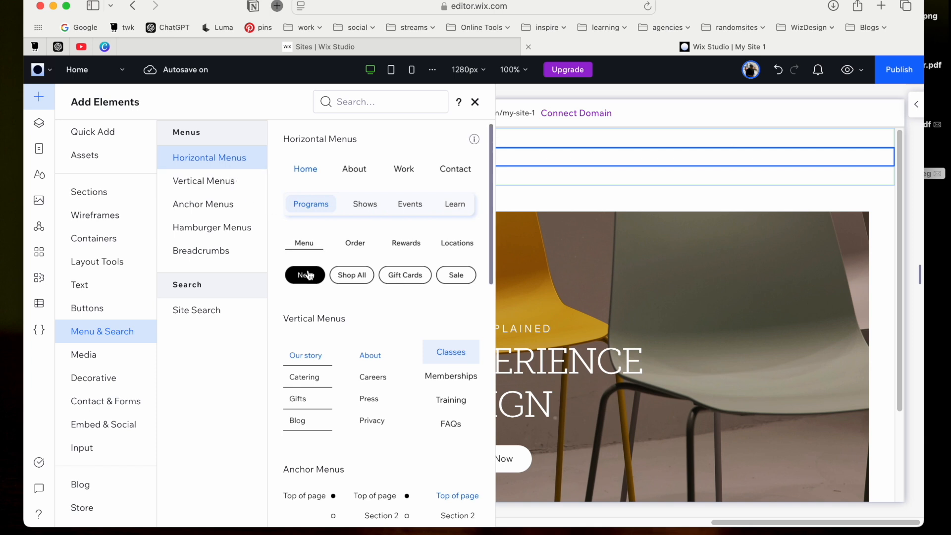
left_click_drag(307, 277, 648, 158)
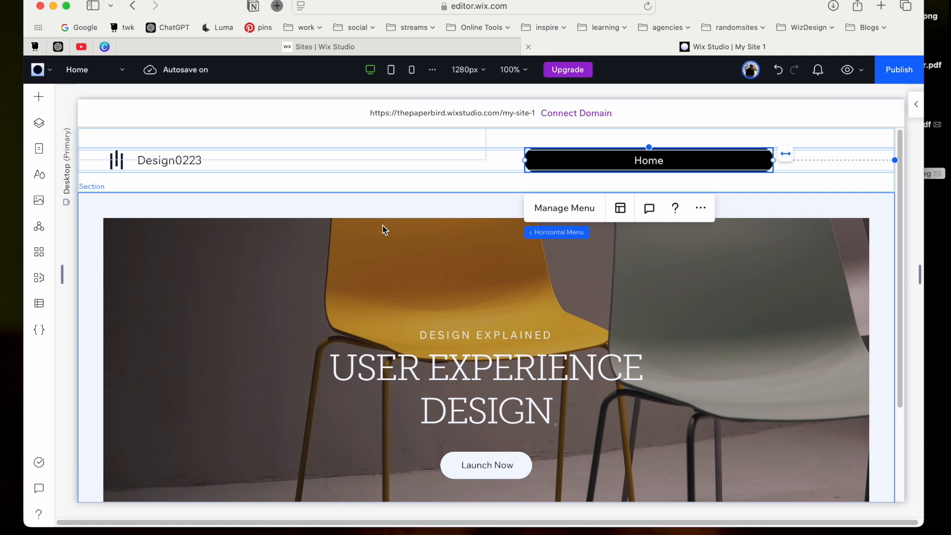
Step: Add the Students main page as an item in the header's horizontal menu
left_click(107, 70)
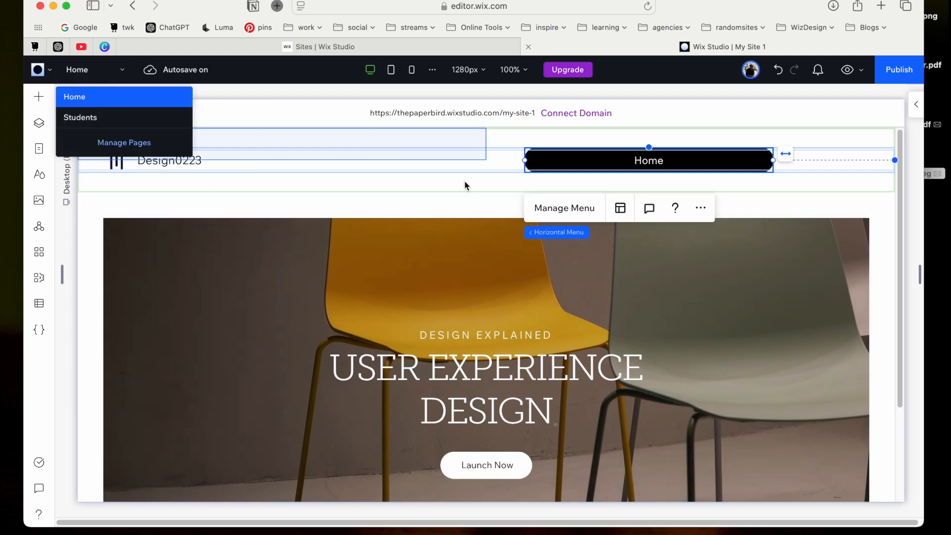
left_click(629, 163)
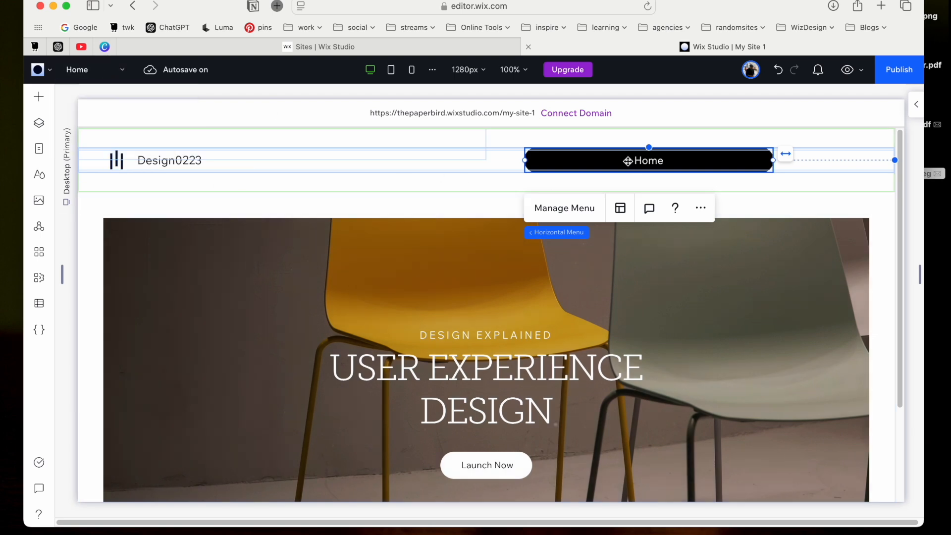
left_click(570, 214)
left_click(399, 451)
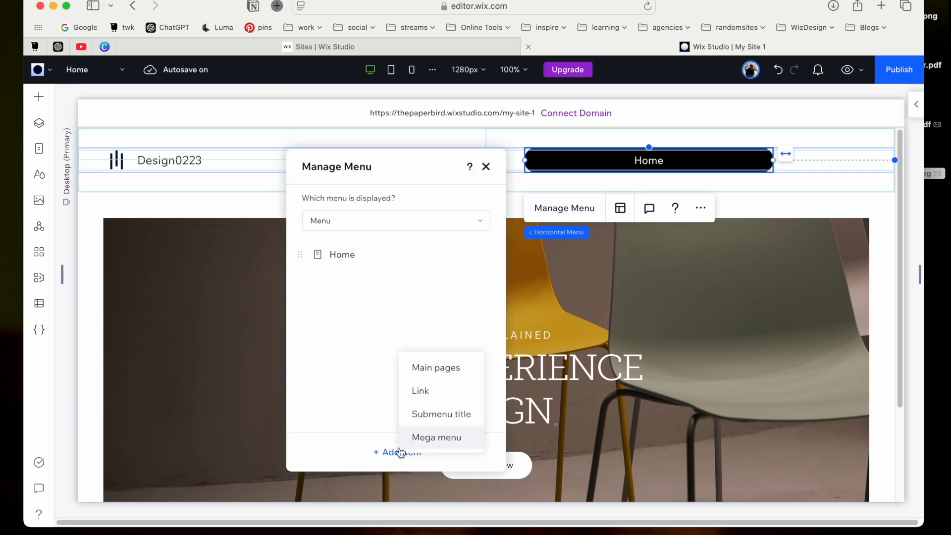
left_click(420, 377)
left_click(452, 328)
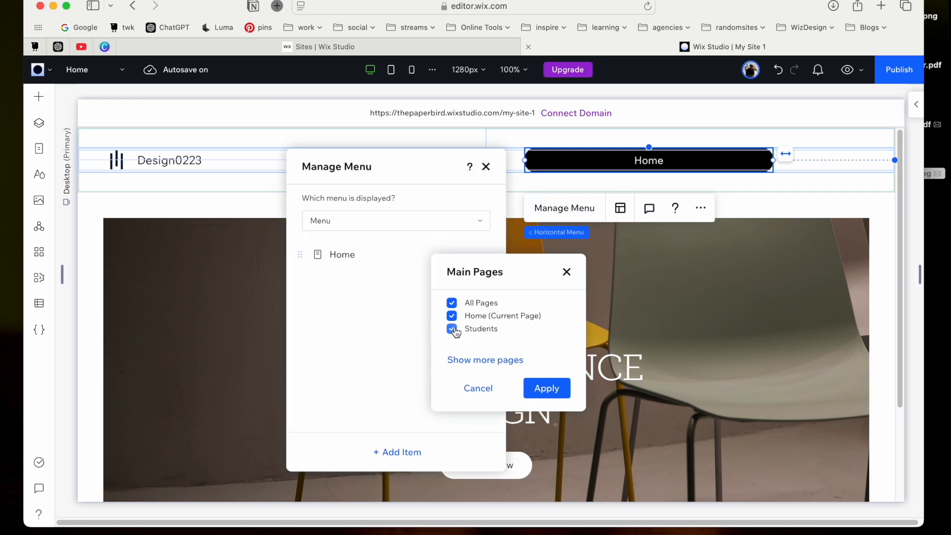
left_click(558, 389)
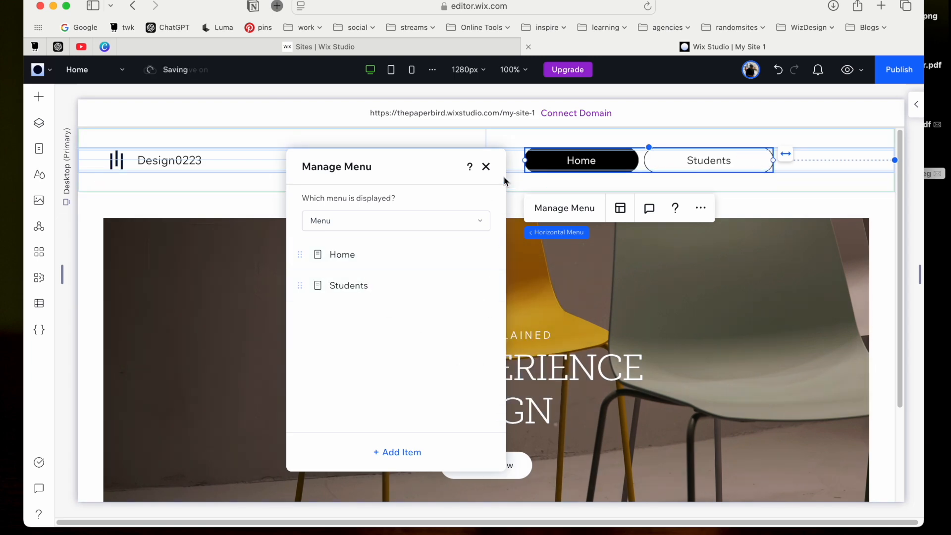
left_click(486, 168)
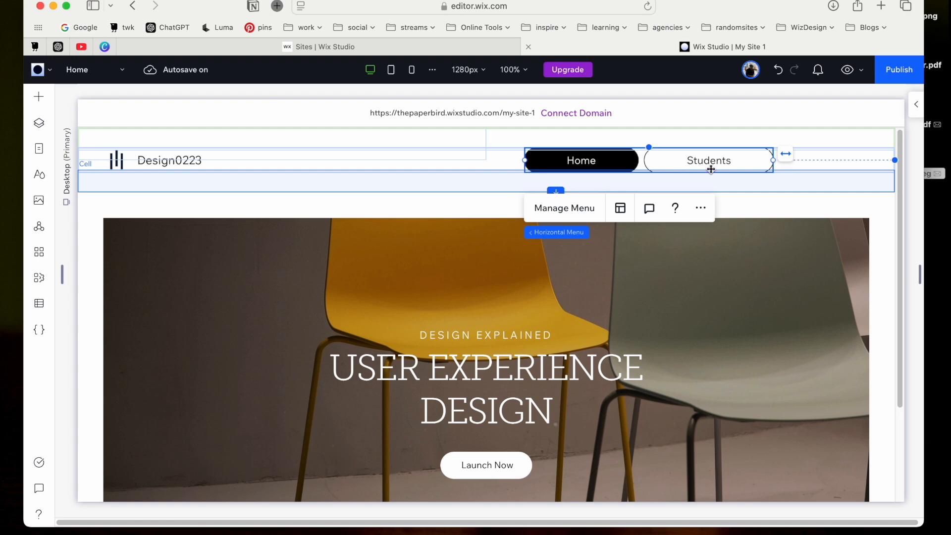
Step: Shift the header menu slightly to the right and reduce its item padding in the menu layout settings
left_click_drag(675, 157, 575, 148)
left_click(628, 212)
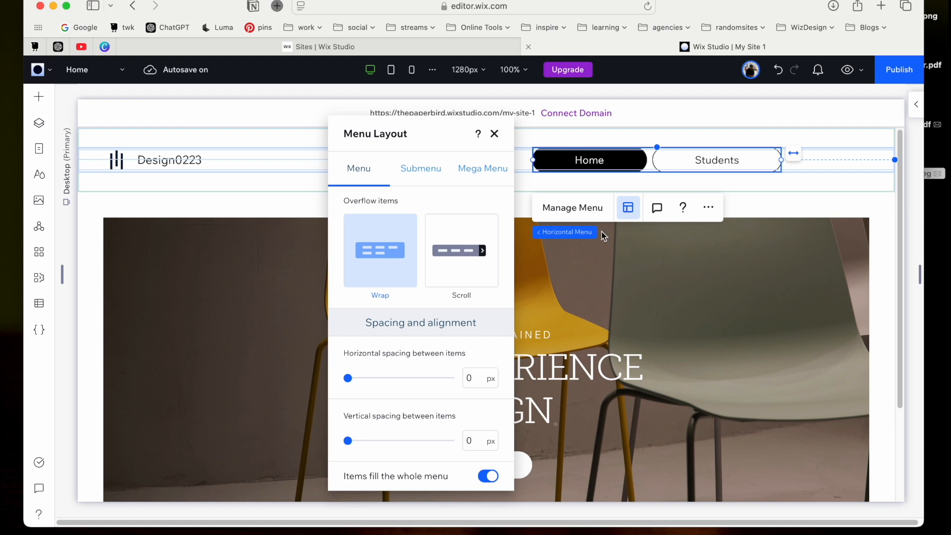
scroll(458, 355, "down", 6)
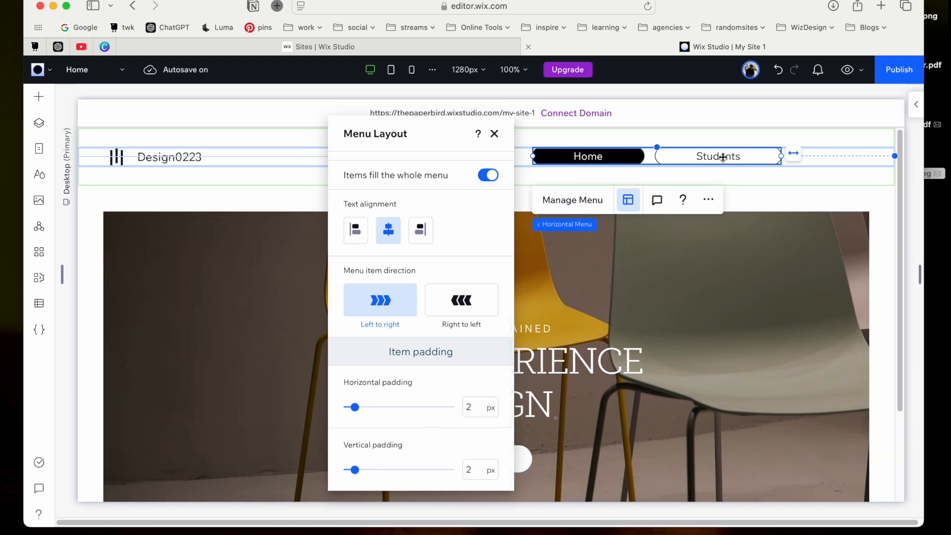
left_click_drag(350, 406, 342, 408)
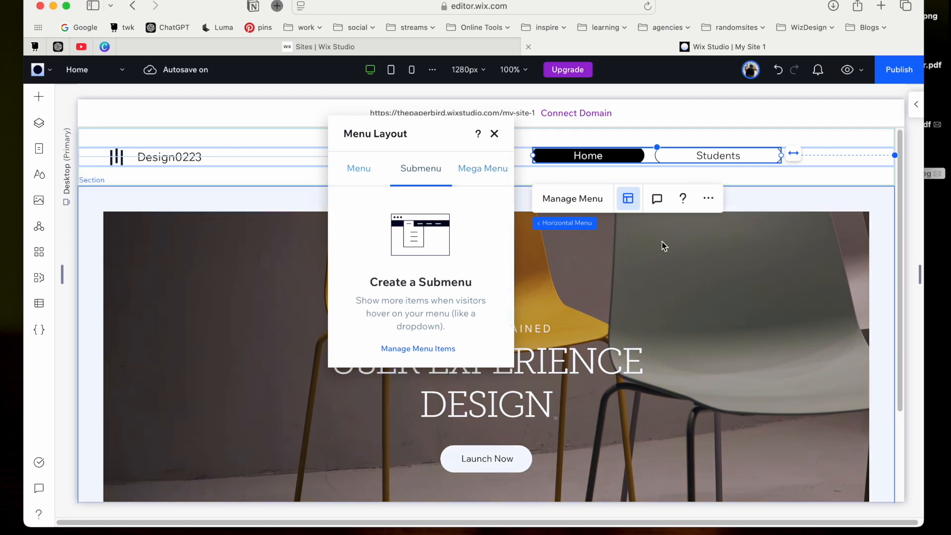
left_click(496, 134)
Step: Add a new main page named Student Names to the site
left_click(382, 273)
left_click(39, 148)
left_click(89, 248)
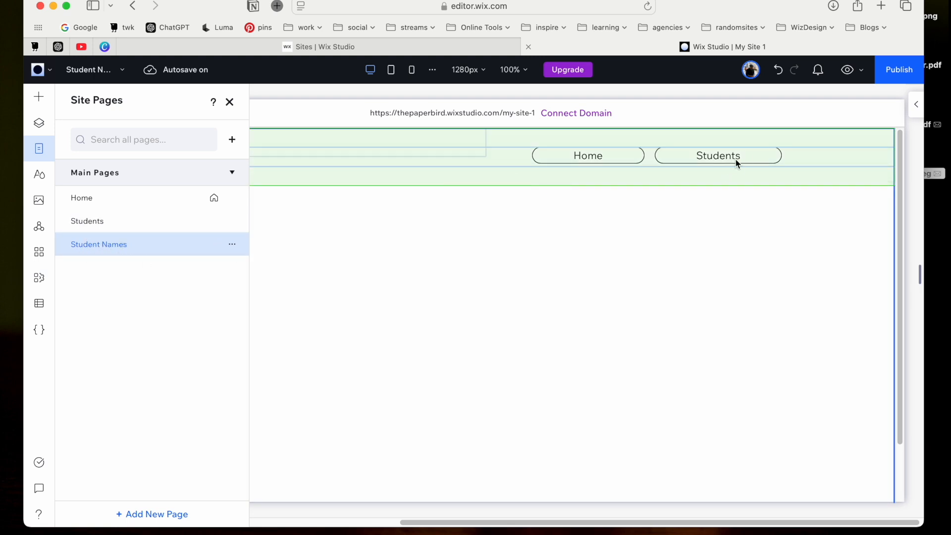
Step: Add the Student Names main page as an item in the header's horizontal menu
left_click(737, 163)
left_click(634, 157)
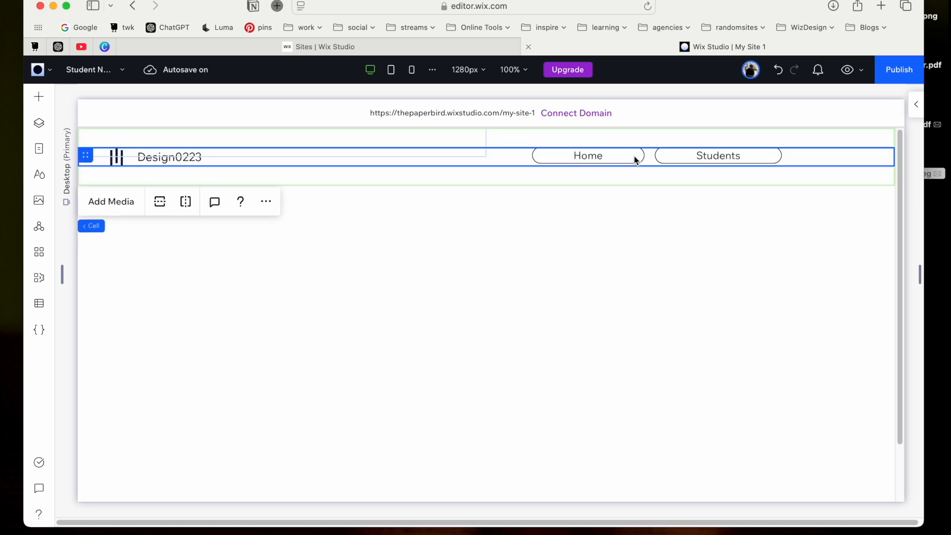
left_click(598, 155)
left_click(587, 198)
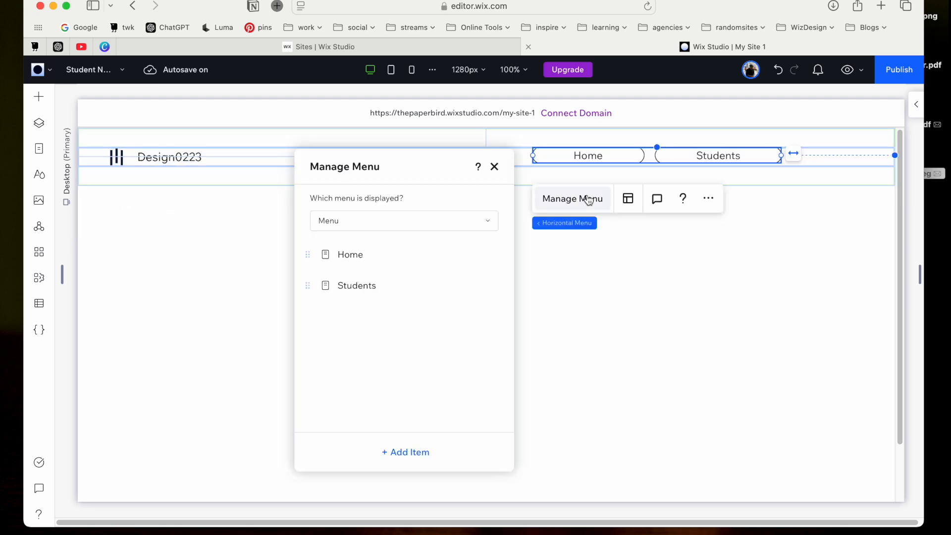
left_click(494, 166)
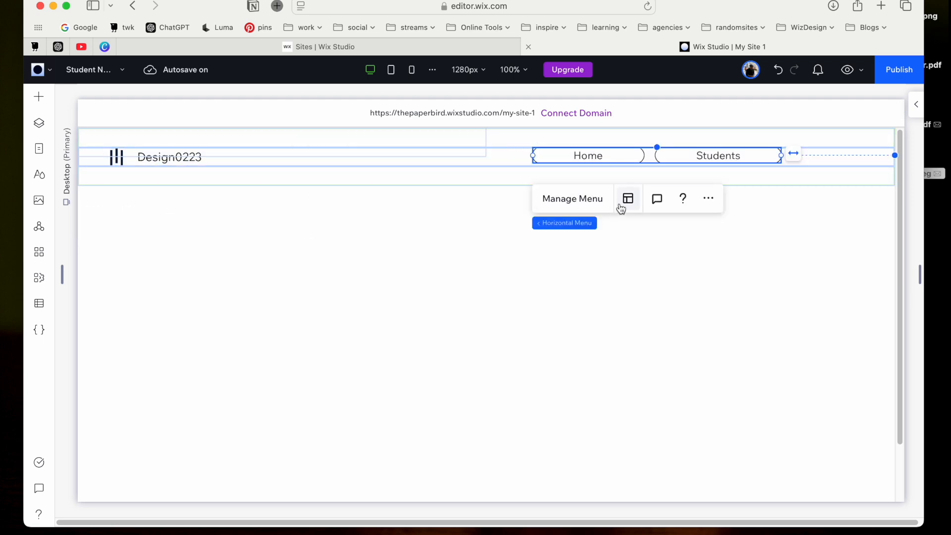
left_click(628, 198)
left_click(427, 200)
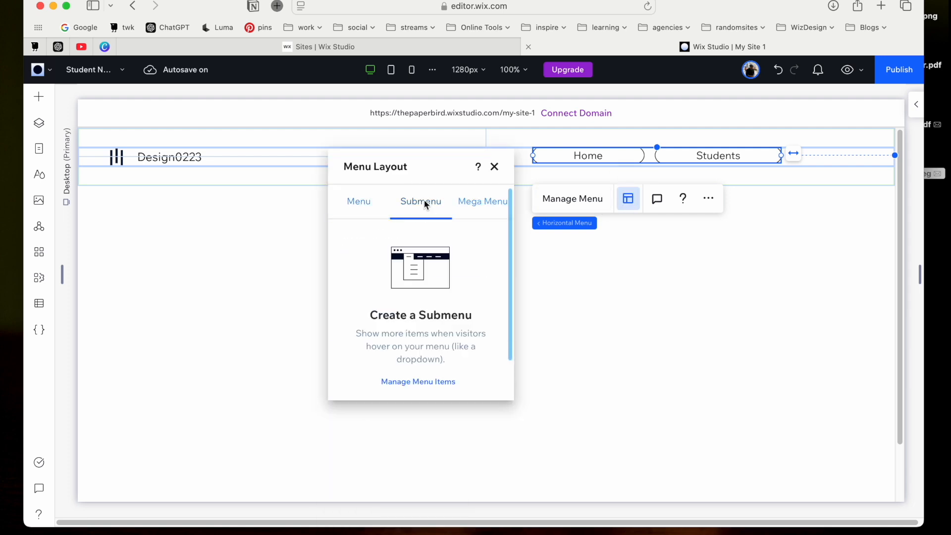
left_click(406, 381)
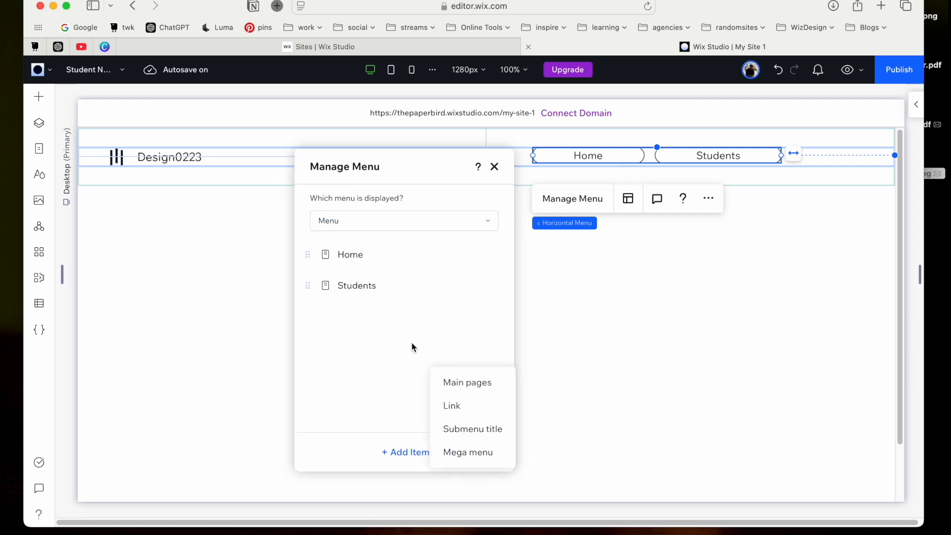
left_click(418, 381)
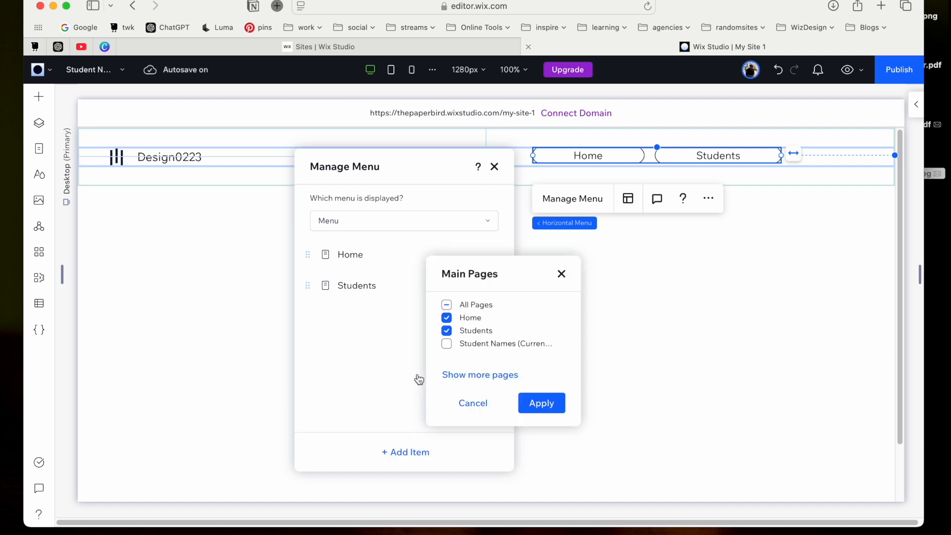
left_click(448, 345)
left_click(540, 402)
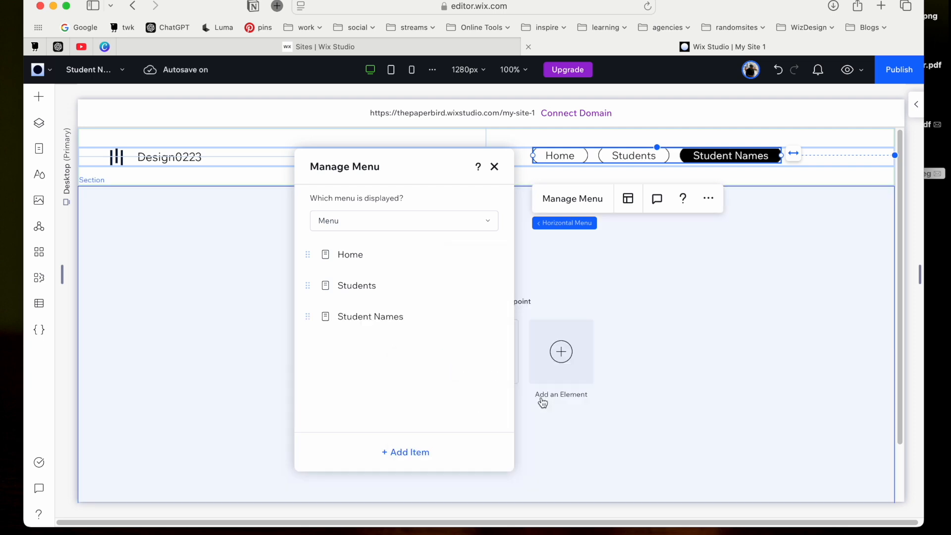
Step: Nest the Student Names menu item under Students as a submenu item and close the menu manager
left_click_drag(317, 317, 367, 321)
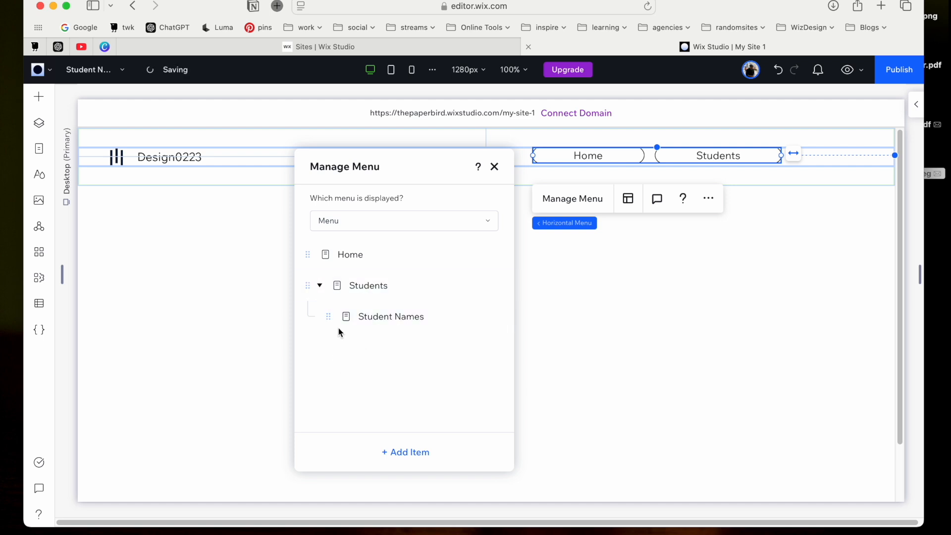
left_click(321, 294)
left_click(320, 291)
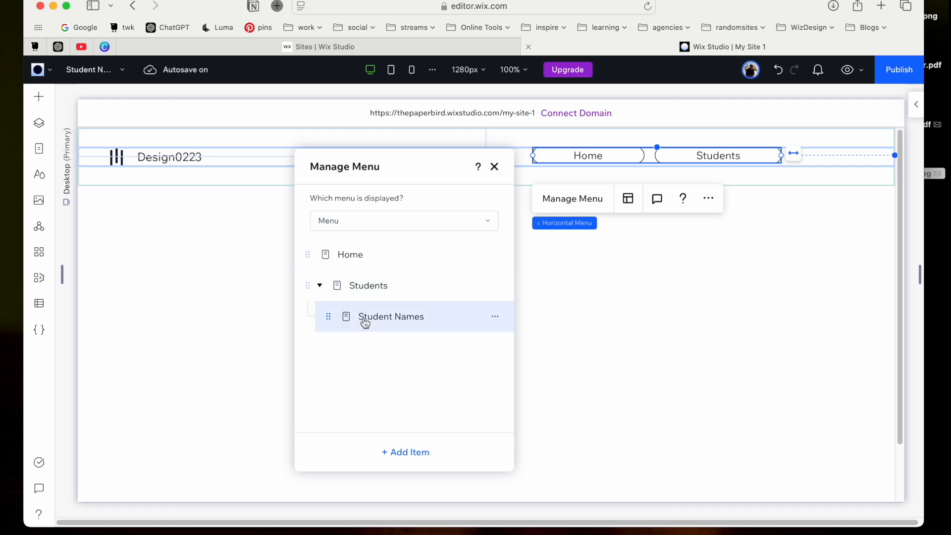
left_click(489, 174)
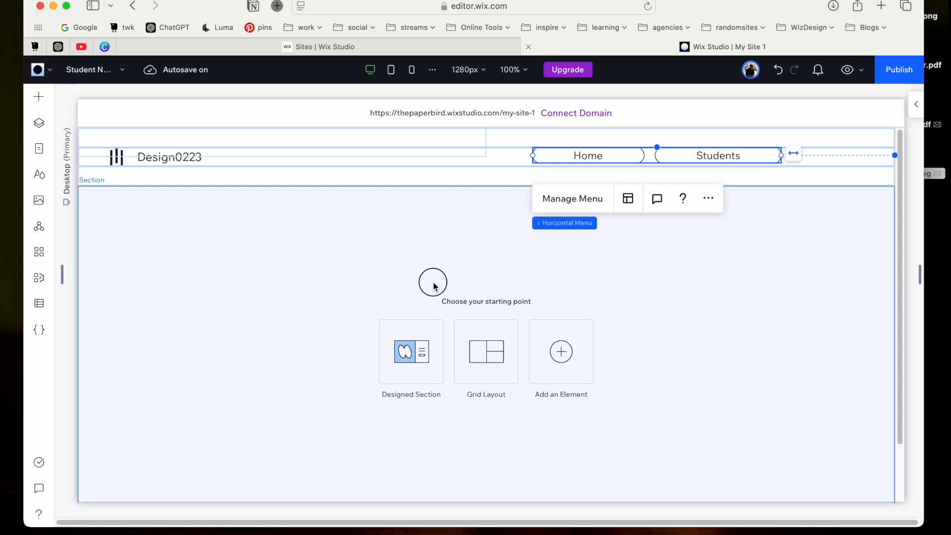
Step: Place a video element near the middle of the Student Names page's blank section
left_click(405, 259)
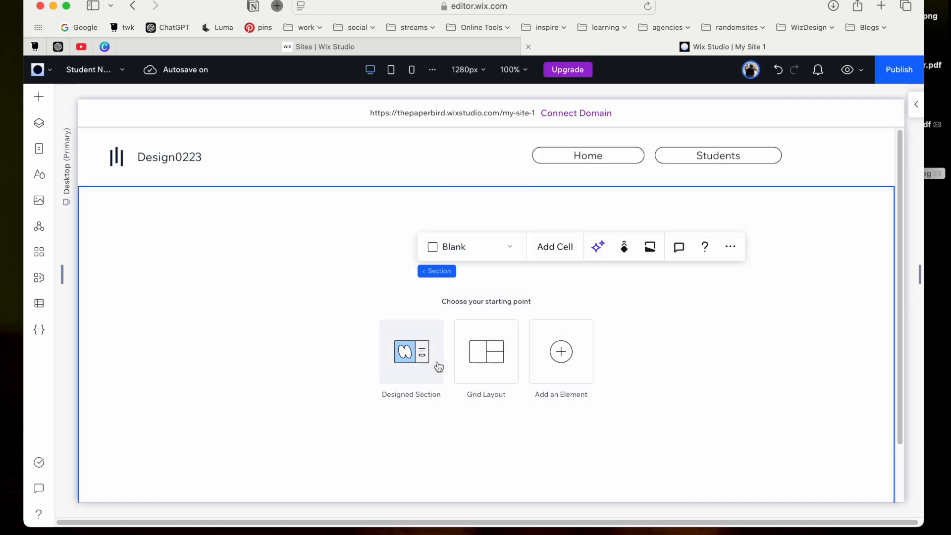
left_click(559, 353)
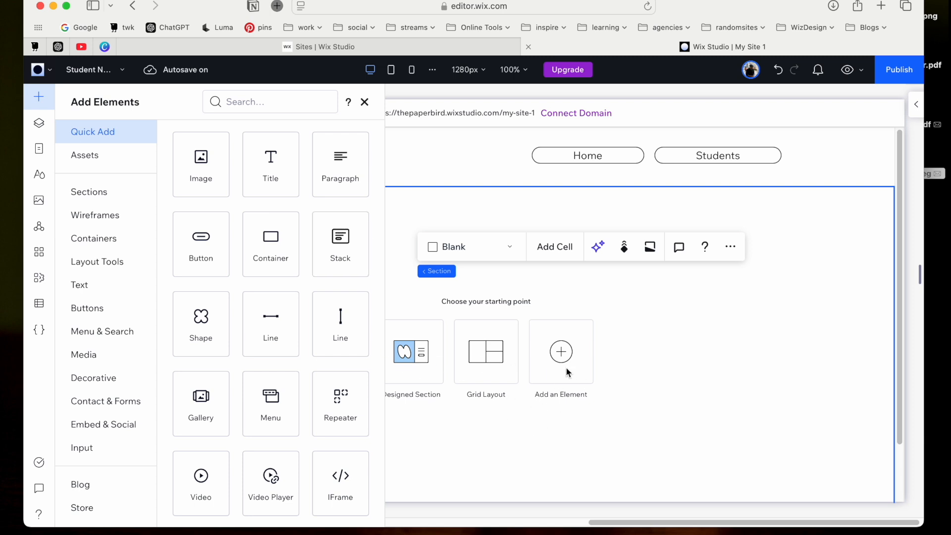
scroll(285, 313, "down", 1)
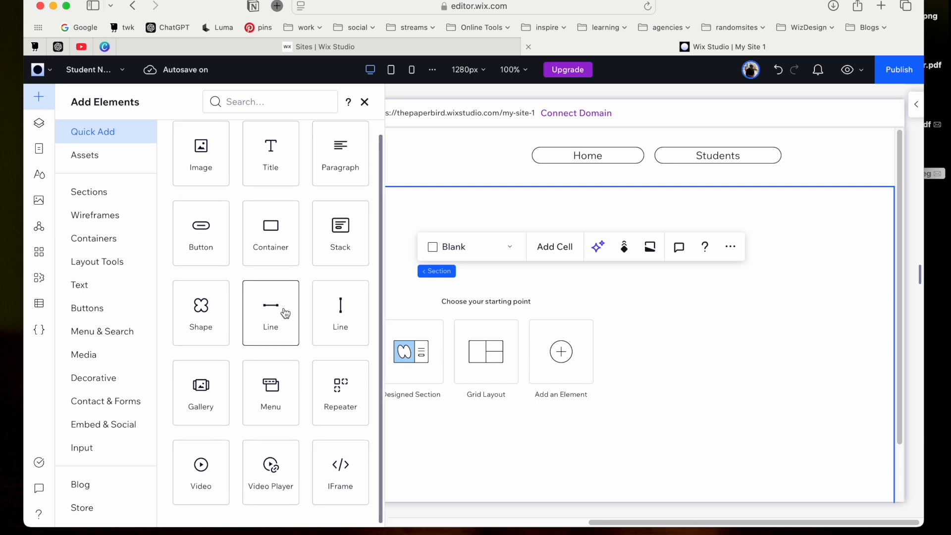
scroll(286, 313, "up", 1)
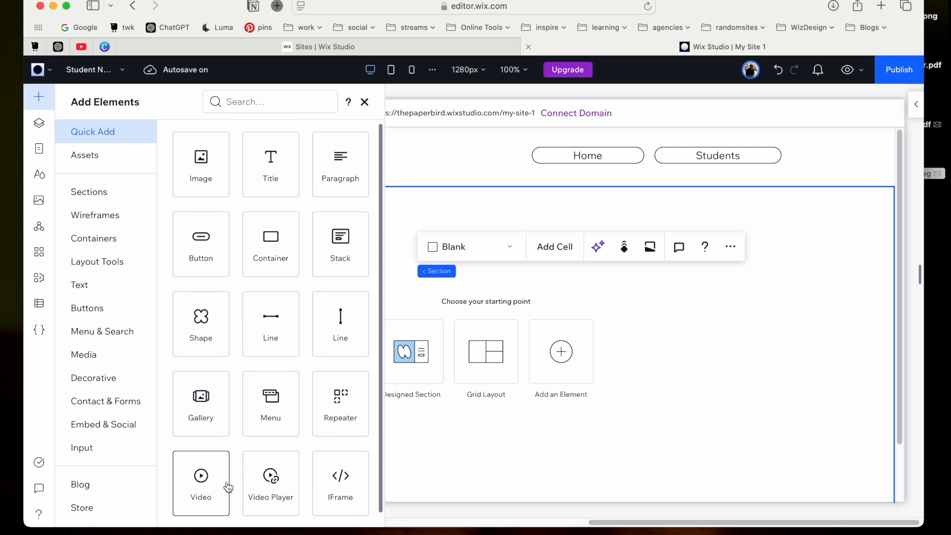
left_click_drag(225, 486, 525, 323)
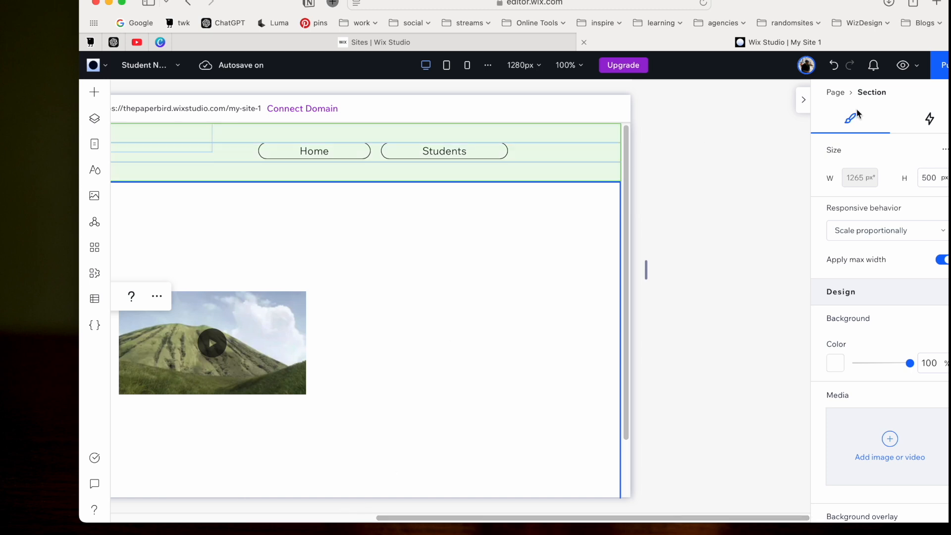
Step: Preview the site and visit the Home and Students pages through the header menu
left_click(899, 68)
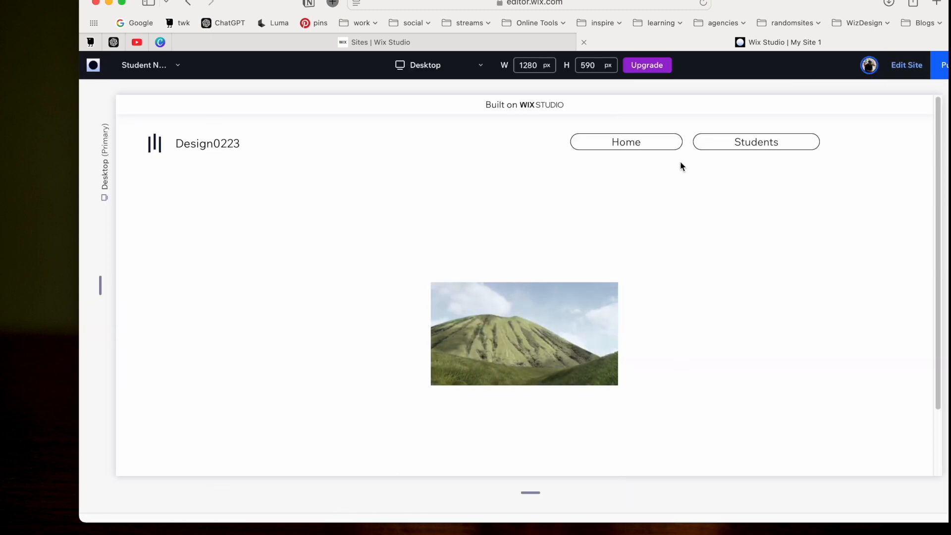
left_click(639, 145)
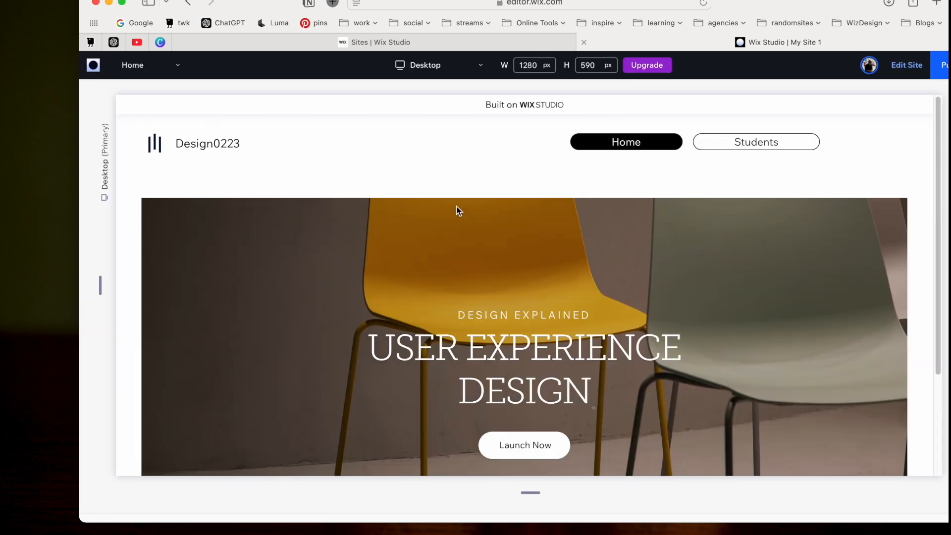
mouse_move(771, 145)
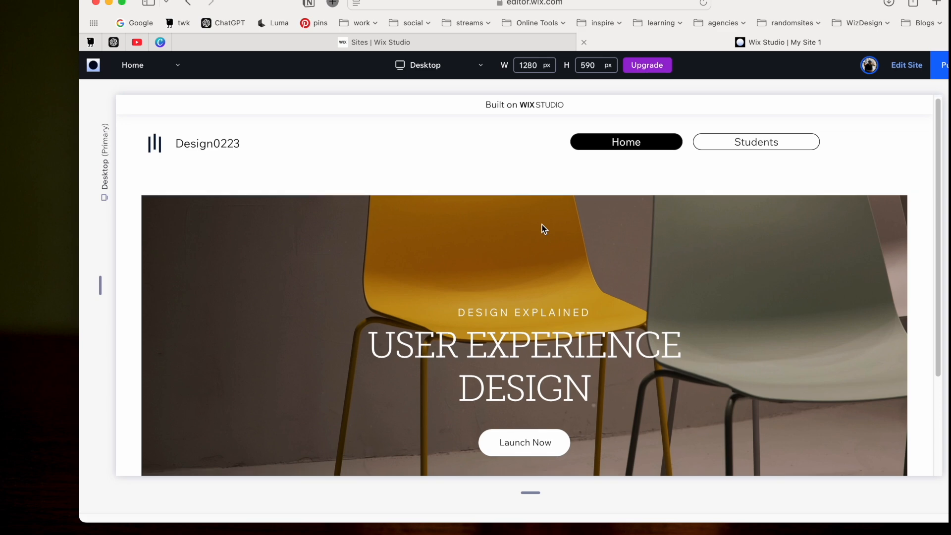
scroll(541, 227, "down", 2)
scroll(542, 227, "up", 2)
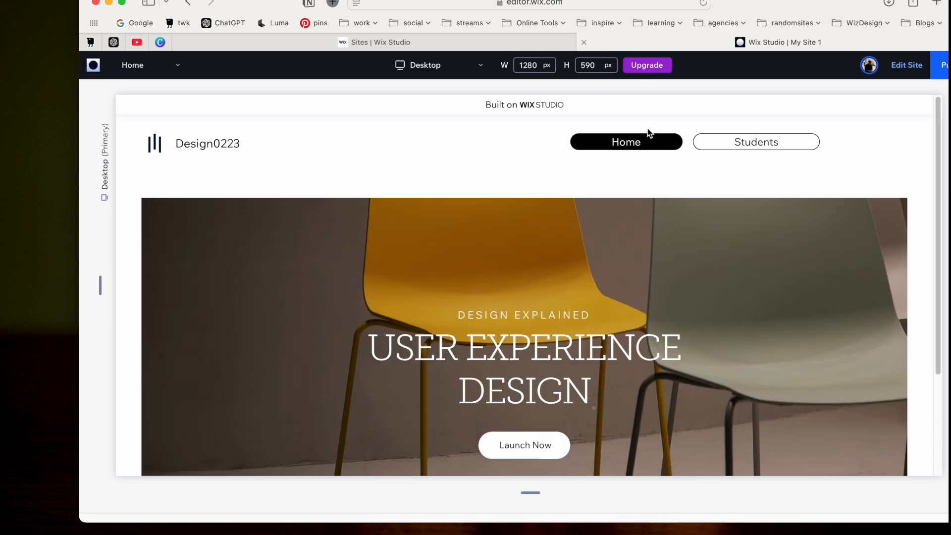
left_click(718, 142)
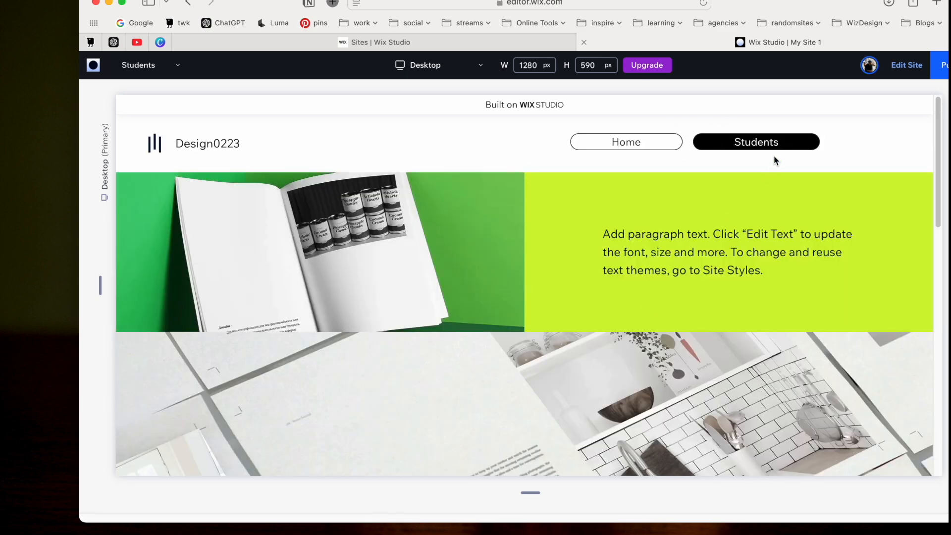